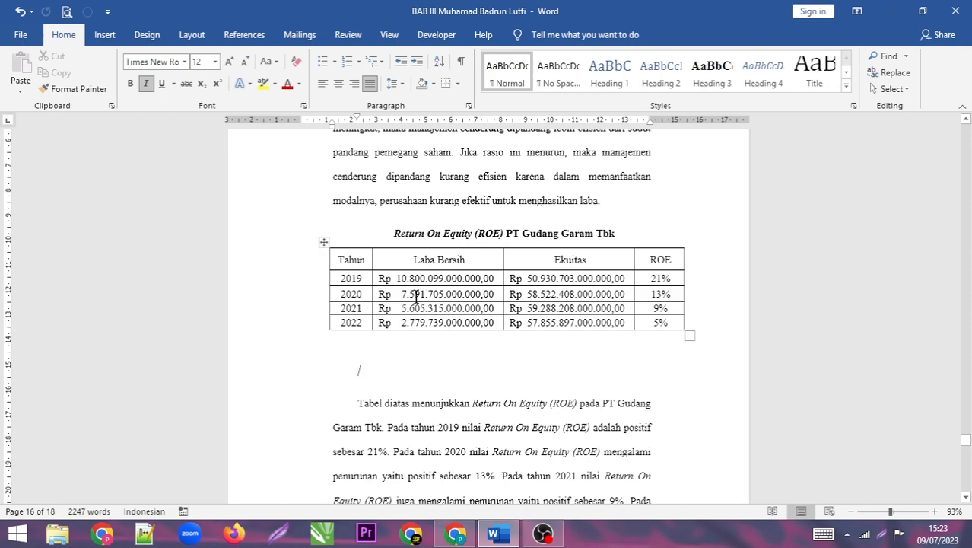
- Open the chart insertion dialog for the empty line below the PT Gudang Garam Tbk Return On Equity table
{"action": "scroll", "coordinate": [431, 255], "scroll_direction": "down", "scroll_amount": 6}
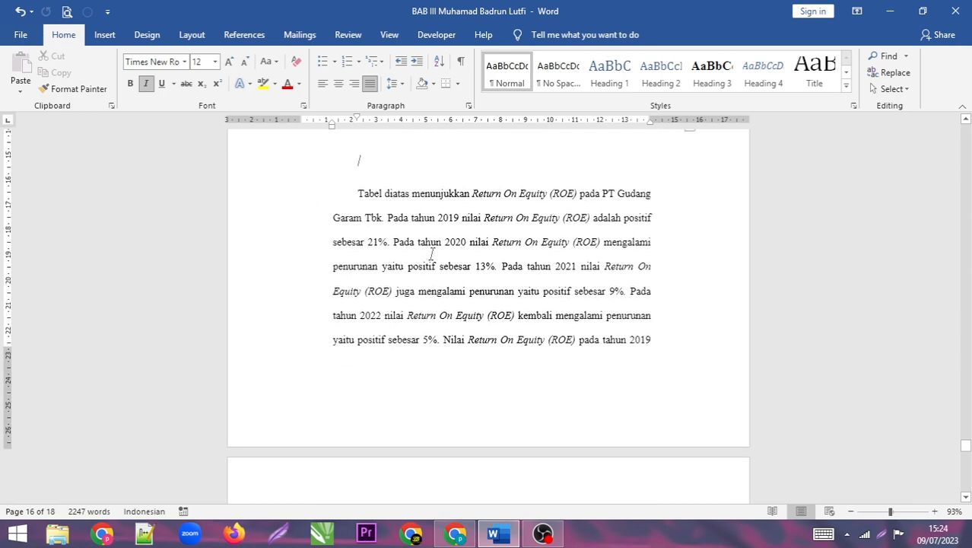
{"action": "scroll", "coordinate": [431, 255], "scroll_direction": "down", "scroll_amount": 6}
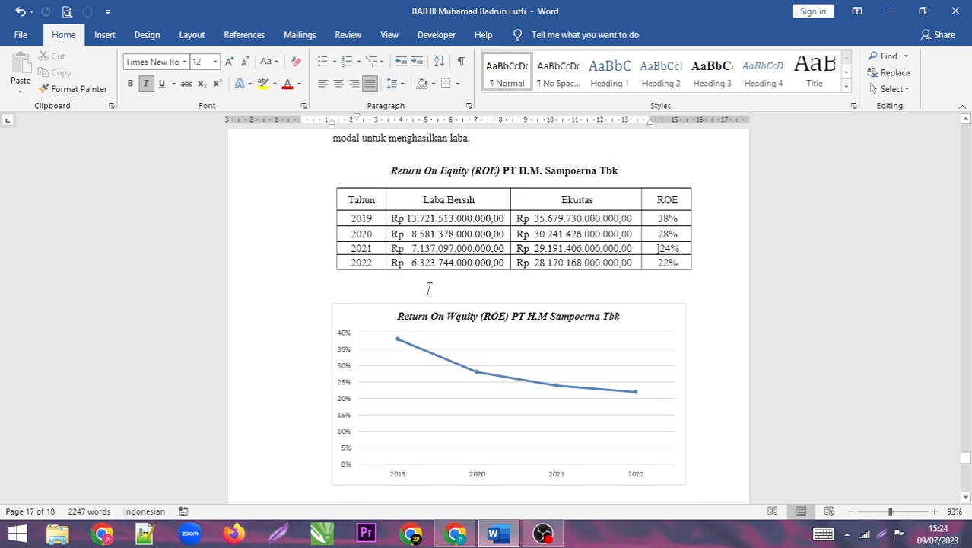
{"action": "scroll", "coordinate": [418, 314], "scroll_direction": "down", "scroll_amount": 1}
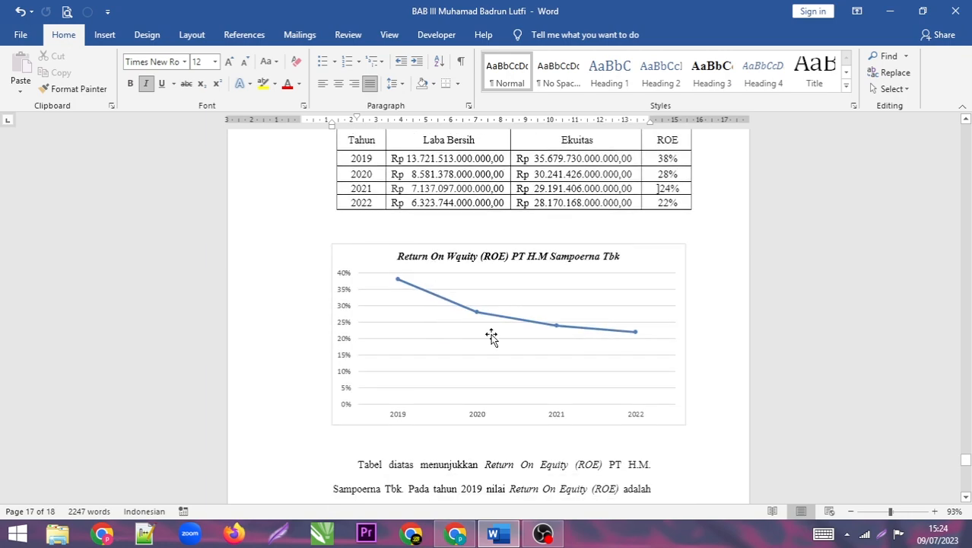
{"action": "scroll", "coordinate": [492, 337], "scroll_direction": "up", "scroll_amount": 15}
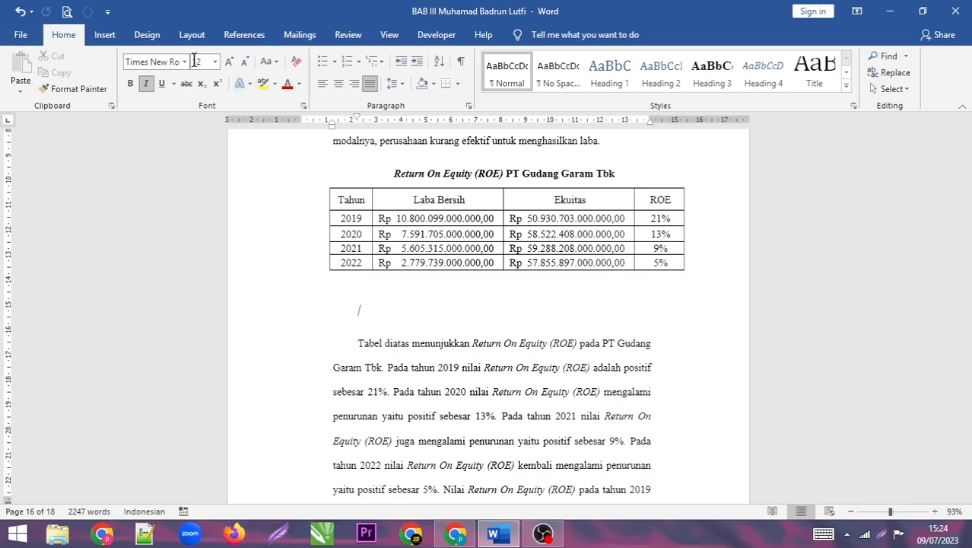
{"action": "left_click", "coordinate": [105, 36]}
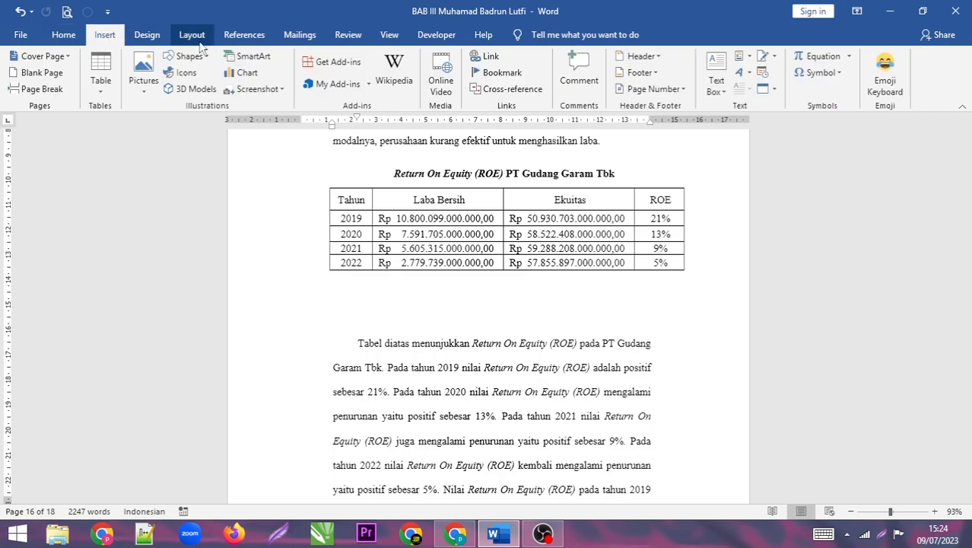
{"action": "left_click", "coordinate": [246, 76]}
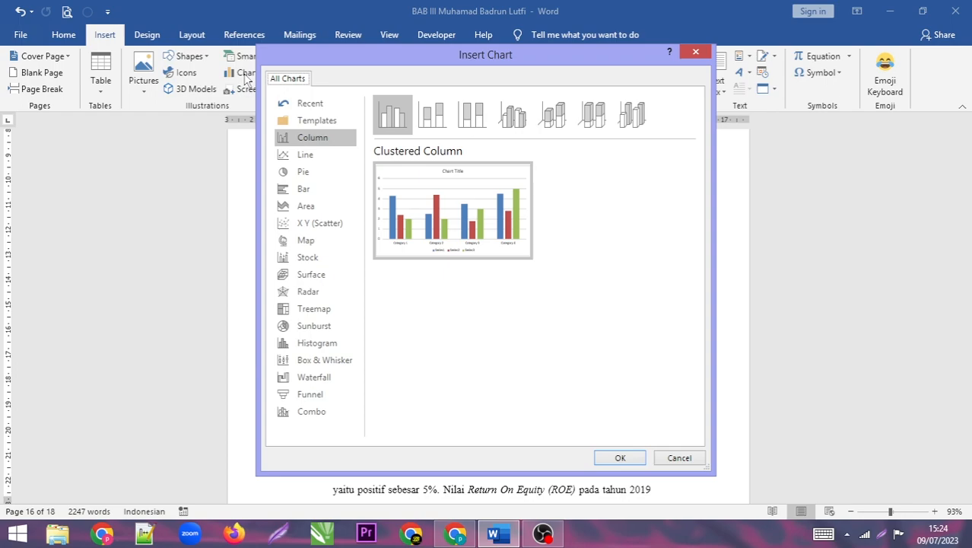
- Browse the Column, Pie, Area, Map and Bar chart categories and select the Line category
{"action": "left_click", "coordinate": [307, 154]}
{"action": "left_click", "coordinate": [305, 140]}
{"action": "left_click", "coordinate": [305, 172]}
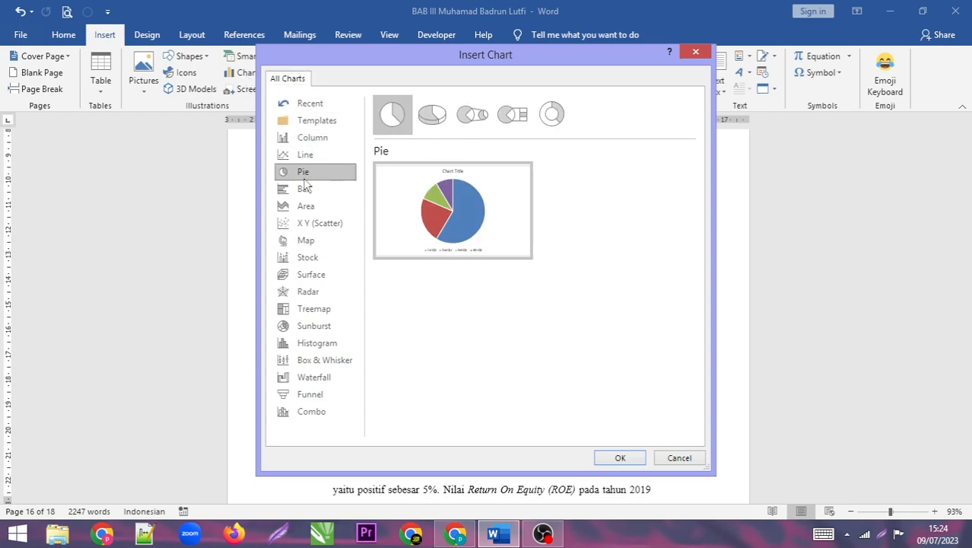
{"action": "left_click", "coordinate": [305, 205]}
{"action": "left_click", "coordinate": [306, 240]}
{"action": "left_click", "coordinate": [302, 191]}
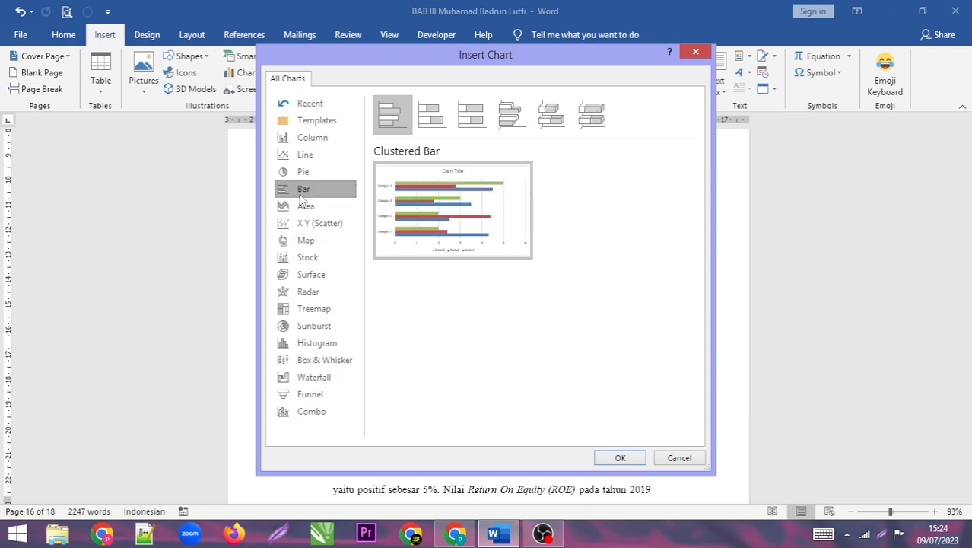
{"action": "left_click", "coordinate": [303, 173]}
{"action": "left_click", "coordinate": [304, 159]}
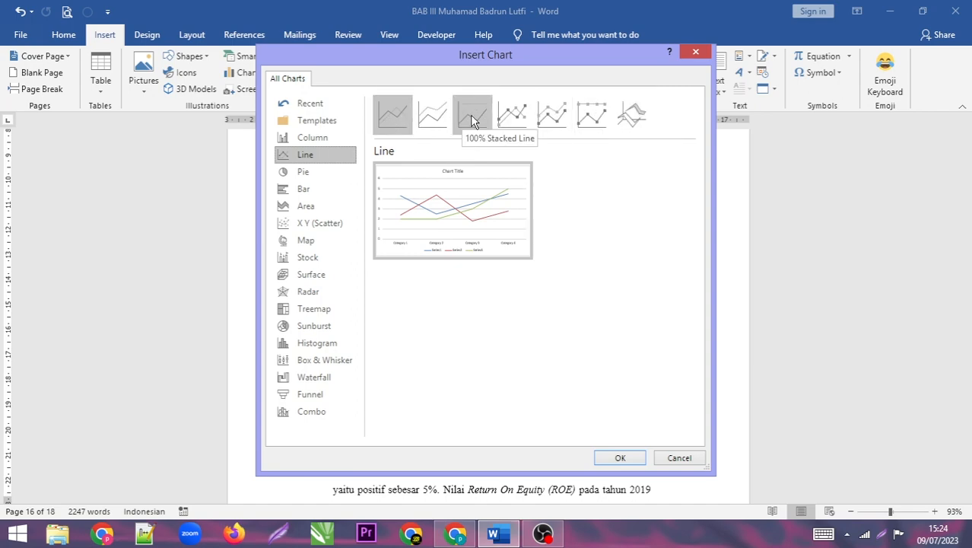
- Compare the enlarged previews of the Line, Stacked Line and 100% Stacked Line chart variants
{"action": "left_click", "coordinate": [422, 122]}
{"action": "left_click", "coordinate": [401, 124]}
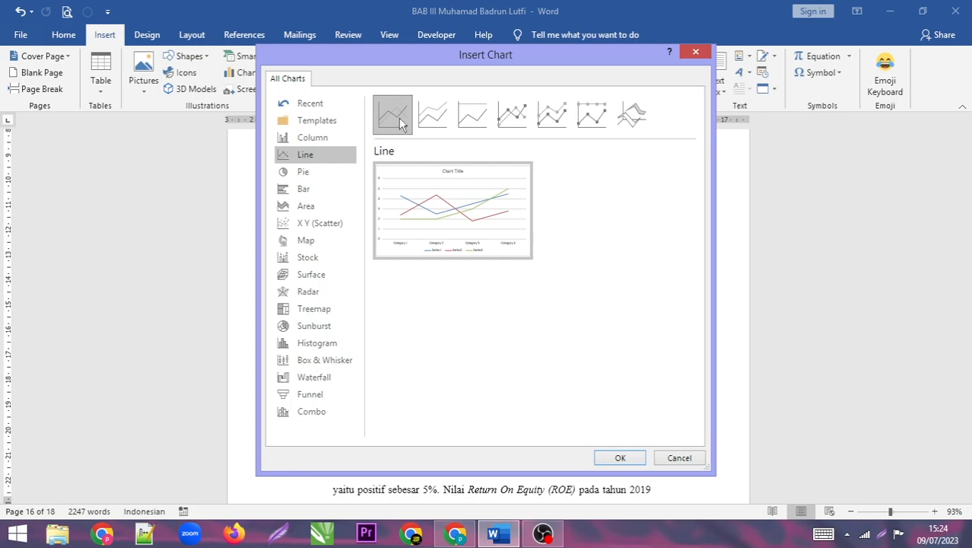
{"action": "mouse_move", "coordinate": [469, 217]}
{"action": "mouse_move", "coordinate": [428, 219]}
{"action": "mouse_move", "coordinate": [446, 173]}
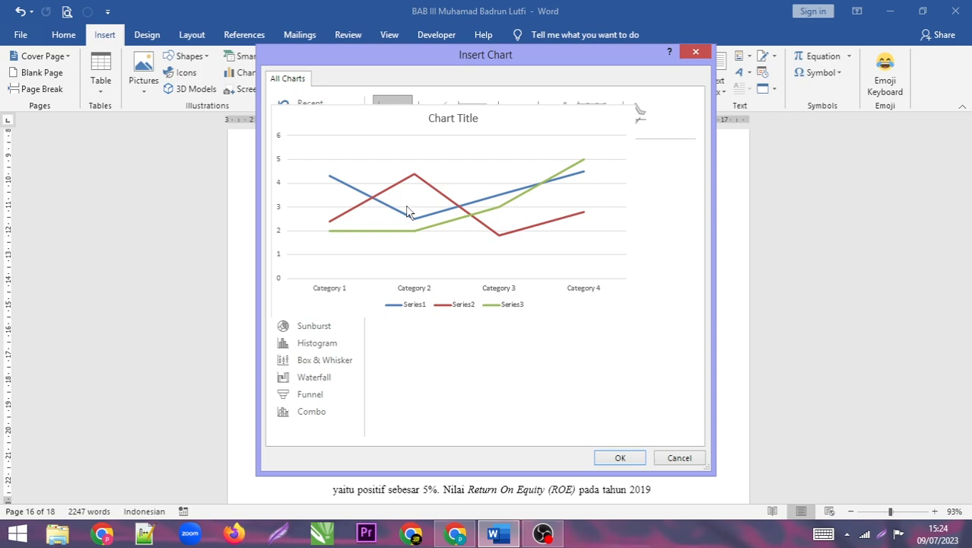
{"action": "left_click", "coordinate": [441, 118]}
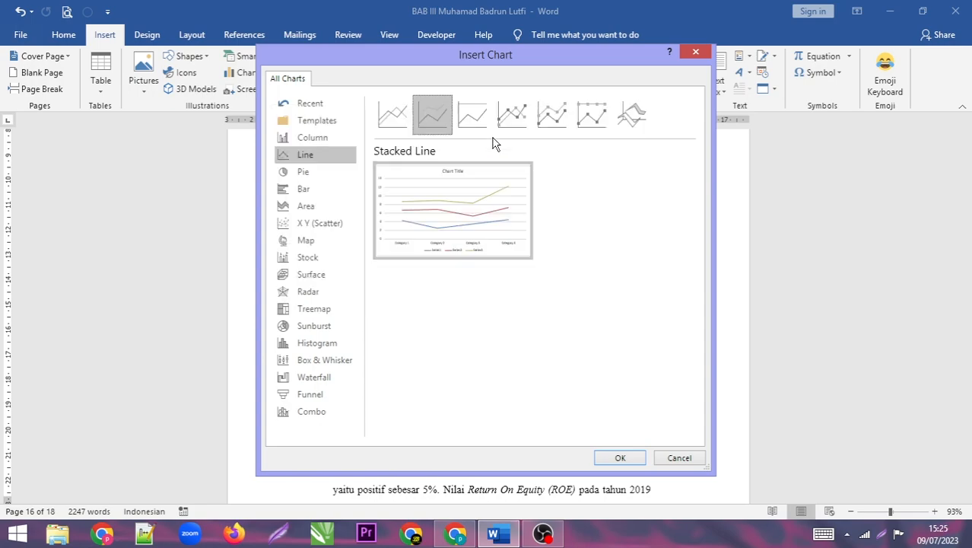
{"action": "left_click", "coordinate": [391, 112]}
{"action": "mouse_move", "coordinate": [460, 217]}
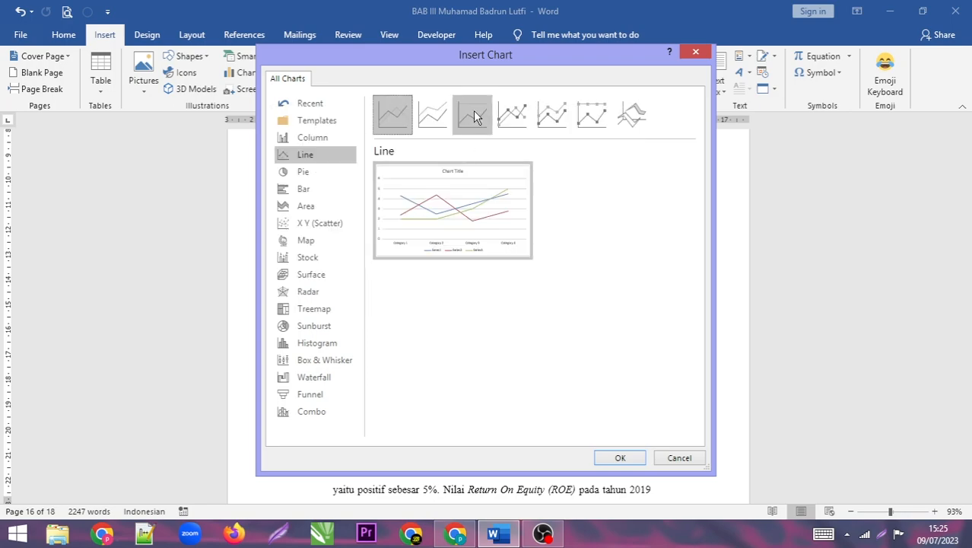
{"action": "left_click", "coordinate": [473, 110]}
{"action": "mouse_move", "coordinate": [467, 206]}
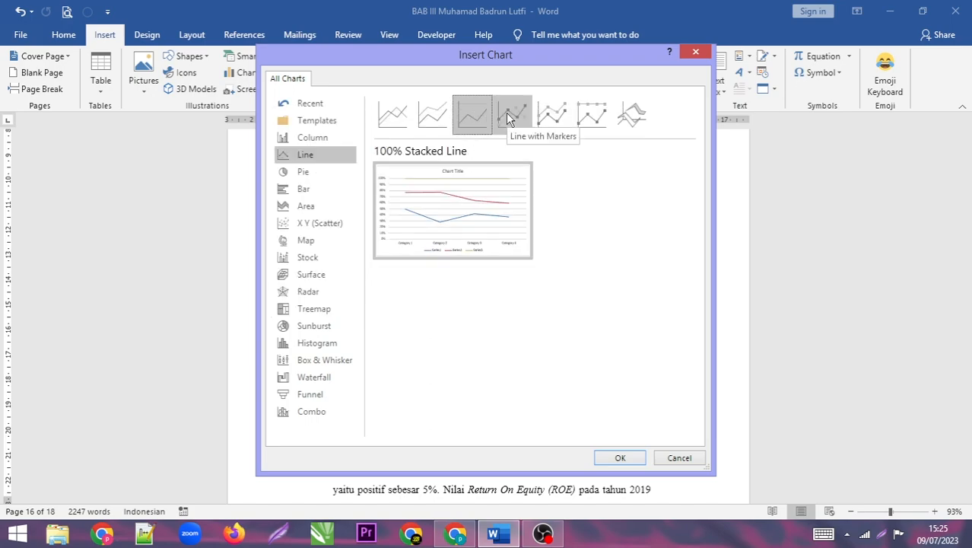
- Compare the line chart variants with markers and the 3-D Line variant against their plain counterparts
{"action": "left_click", "coordinate": [556, 113]}
{"action": "key", "text": "Right"}
{"action": "left_click", "coordinate": [521, 112]}
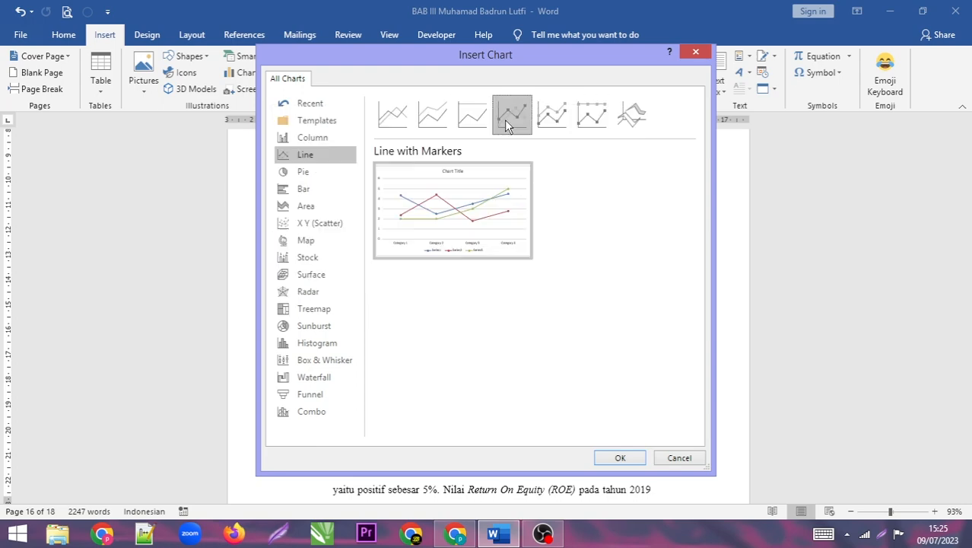
{"action": "left_click", "coordinate": [395, 118]}
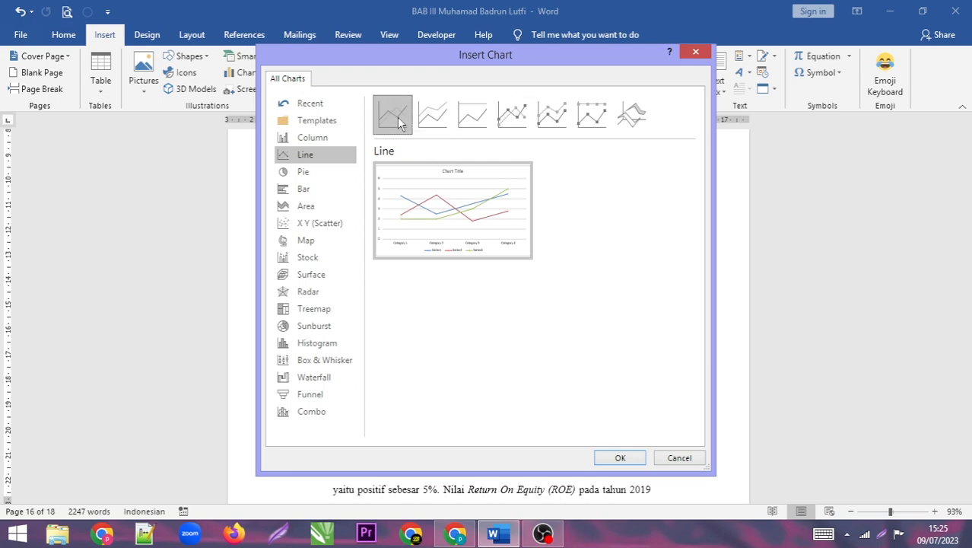
{"action": "left_click", "coordinate": [553, 120]}
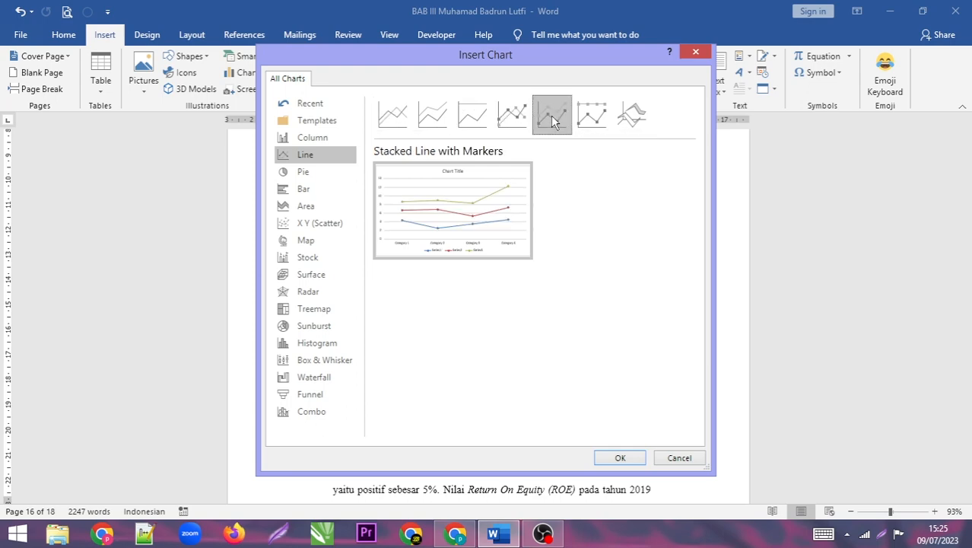
{"action": "left_click", "coordinate": [440, 122]}
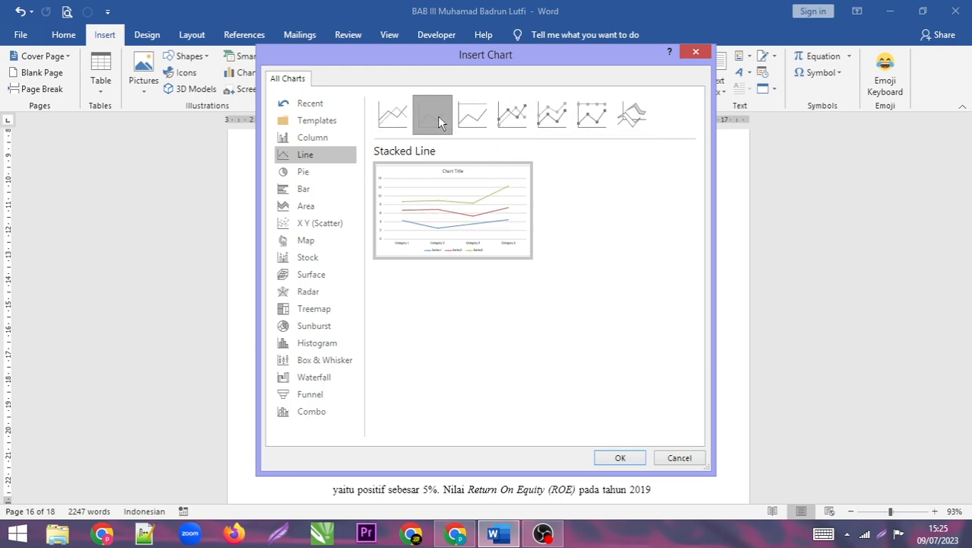
{"action": "left_click", "coordinate": [584, 115]}
{"action": "left_click", "coordinate": [478, 124]}
{"action": "left_click", "coordinate": [632, 116]}
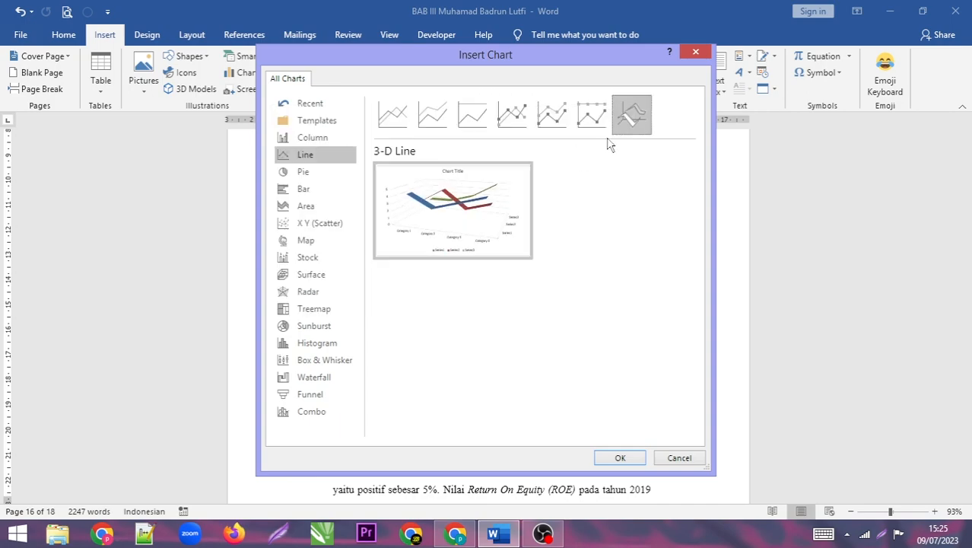
{"action": "left_click", "coordinate": [589, 112]}
{"action": "left_click", "coordinate": [549, 114]}
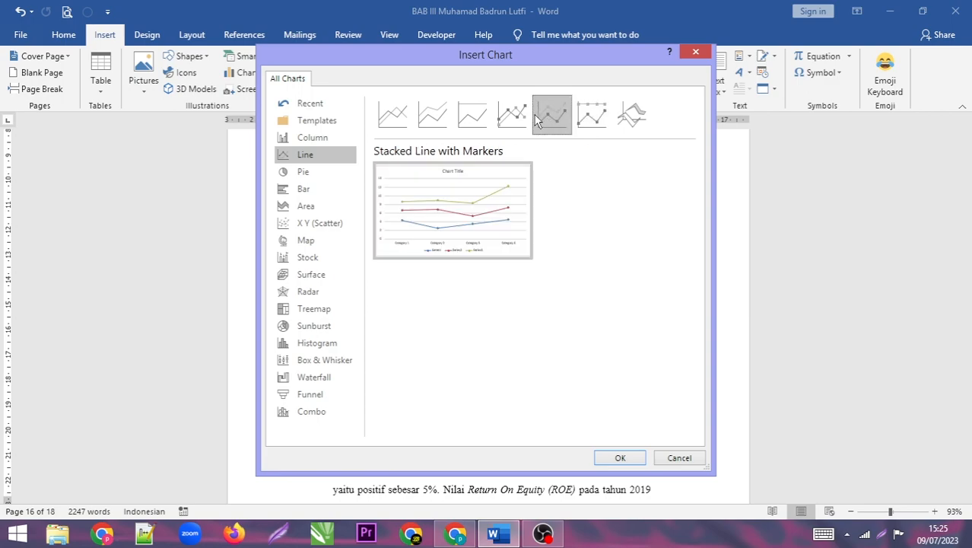
- Insert a Line with Markers chart below the PT Gudang Garam Tbk Return On Equity table
{"action": "left_click", "coordinate": [523, 122]}
{"action": "mouse_move", "coordinate": [500, 209]}
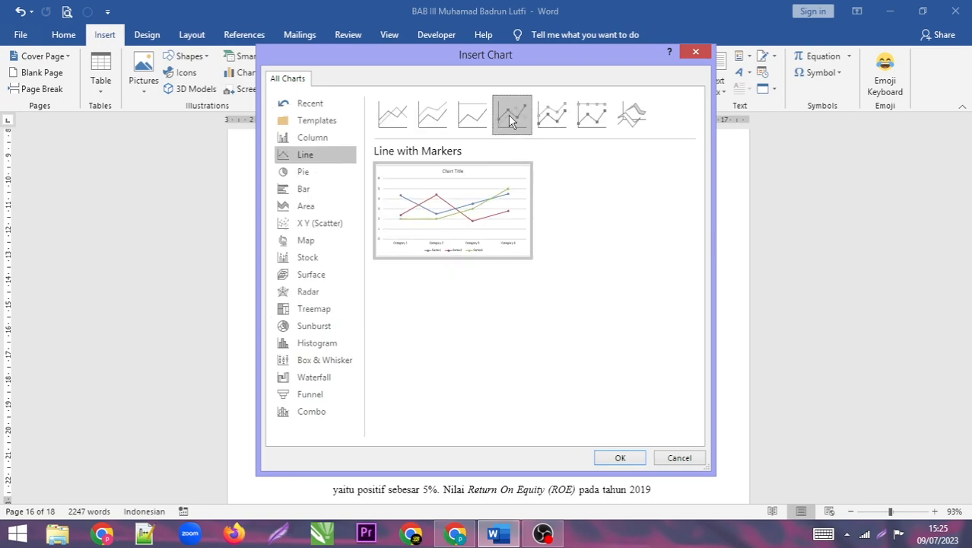
{"action": "left_click", "coordinate": [405, 116]}
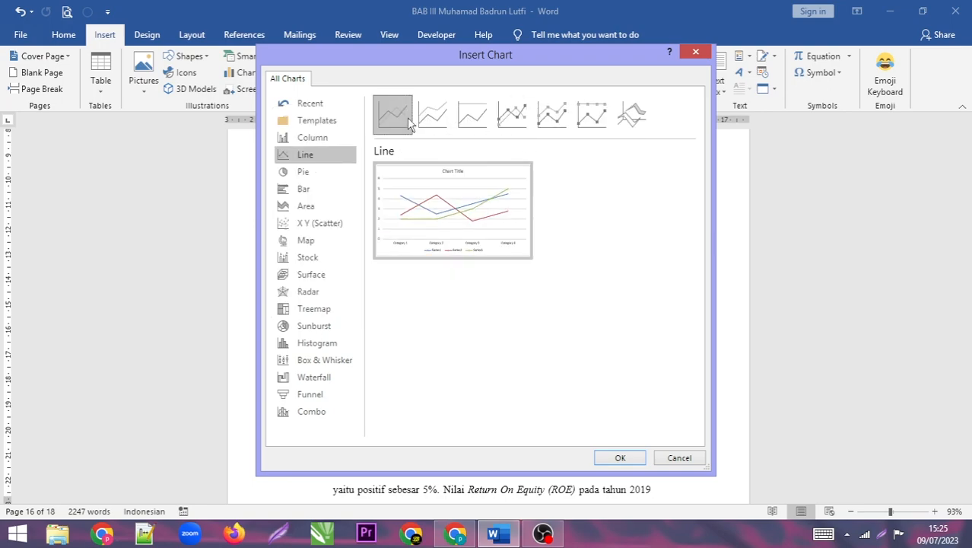
{"action": "left_click", "coordinate": [515, 113]}
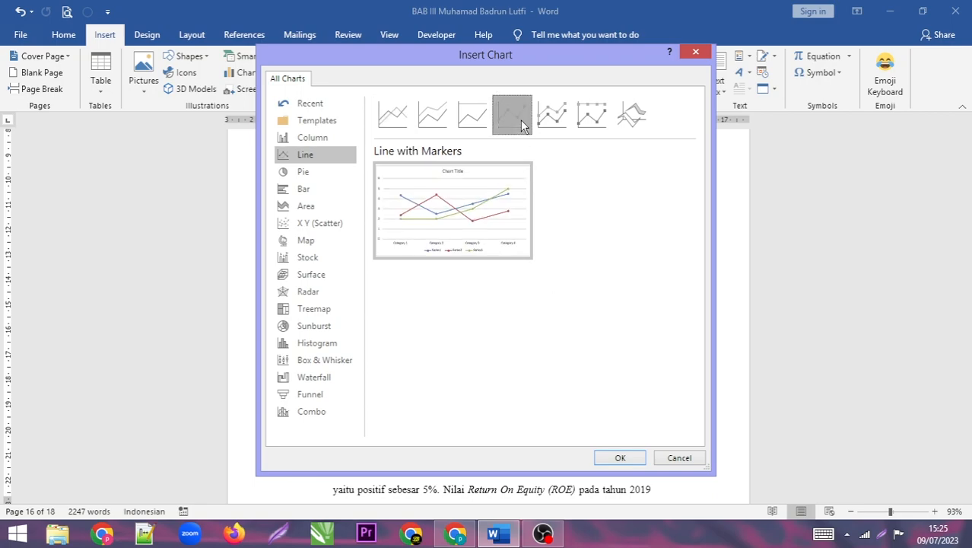
{"action": "mouse_move", "coordinate": [493, 191]}
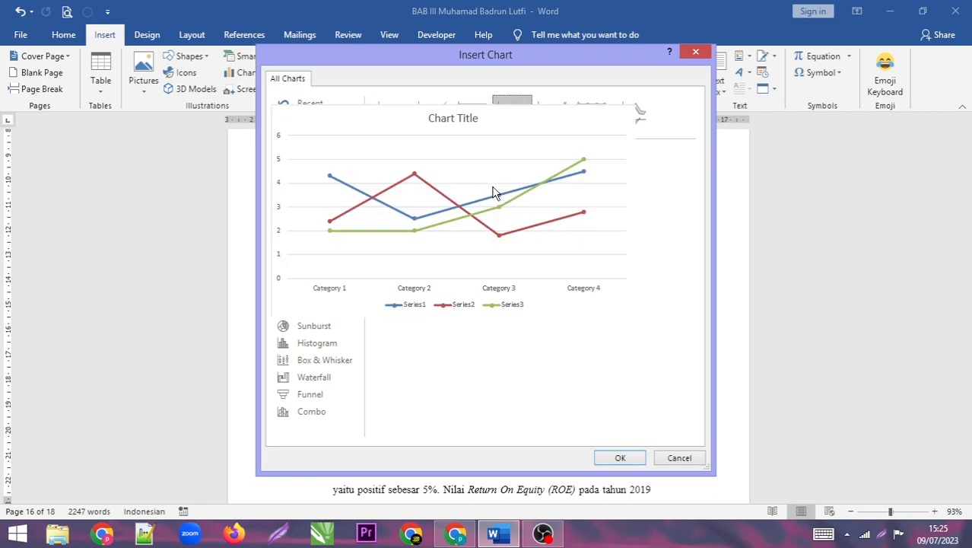
{"action": "left_click", "coordinate": [614, 458]}
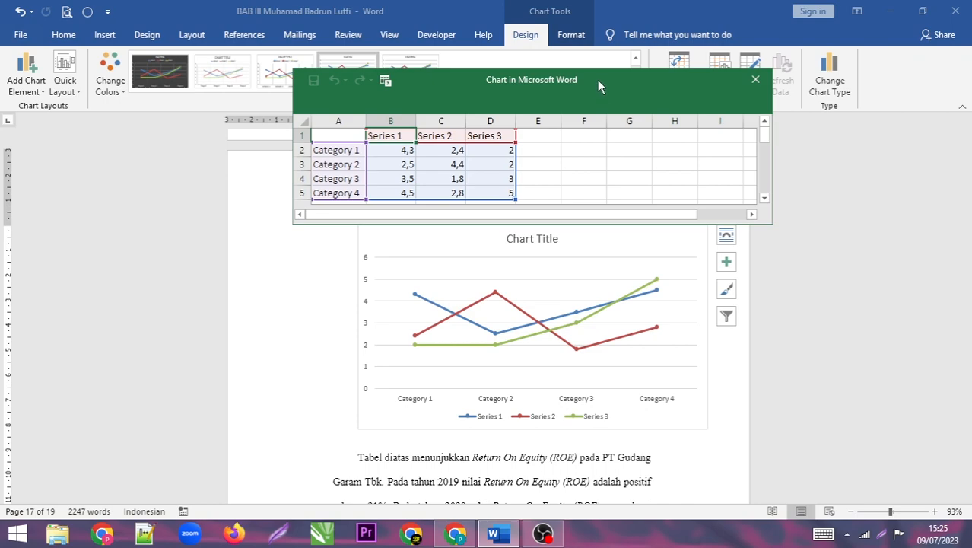
- Resize the chart's data sheet window, move it clear of the chart and close it
{"action": "left_click_drag", "start_coordinate": [597, 80], "coordinate": [543, 124]}
{"action": "left_click_drag", "start_coordinate": [721, 257], "coordinate": [721, 302]}
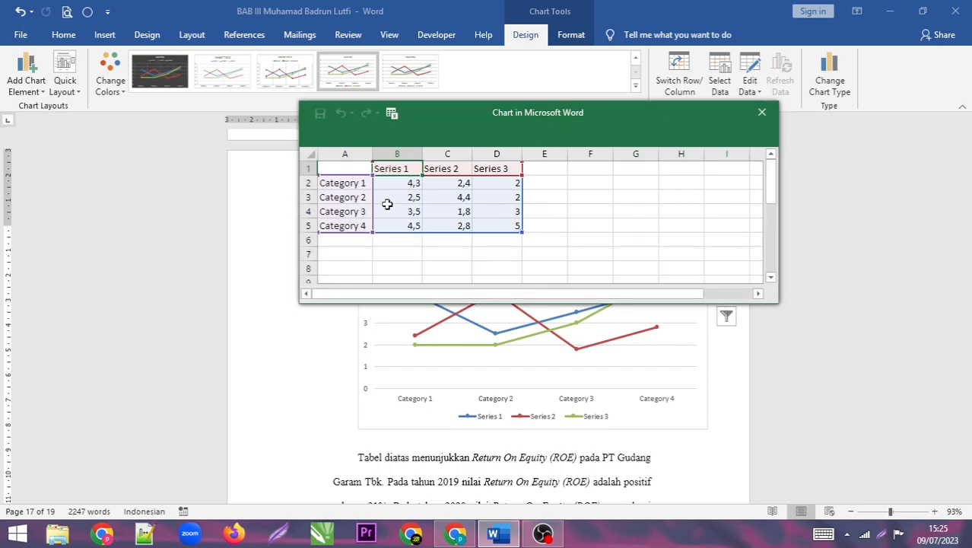
{"action": "left_click_drag", "start_coordinate": [298, 202], "coordinate": [473, 202]}
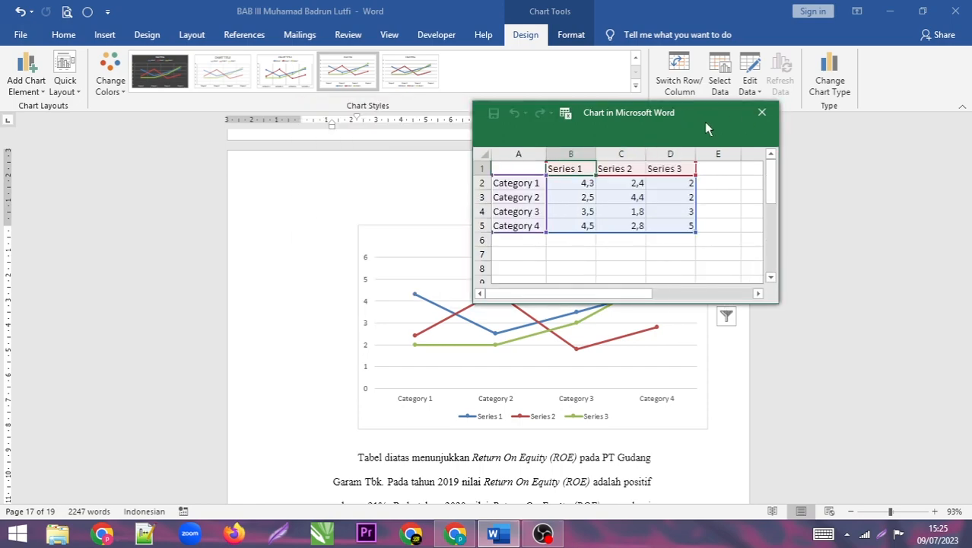
{"action": "left_click_drag", "start_coordinate": [704, 121], "coordinate": [275, 135]}
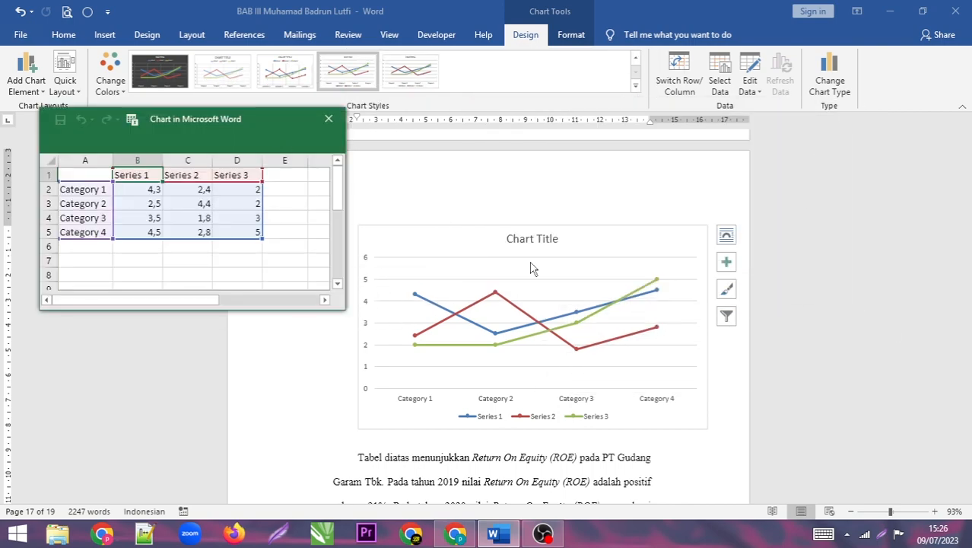
{"action": "scroll", "coordinate": [619, 289], "scroll_direction": "down", "scroll_amount": 2}
{"action": "scroll", "coordinate": [283, 236], "scroll_direction": "up", "scroll_amount": 2}
{"action": "left_click", "coordinate": [331, 122]}
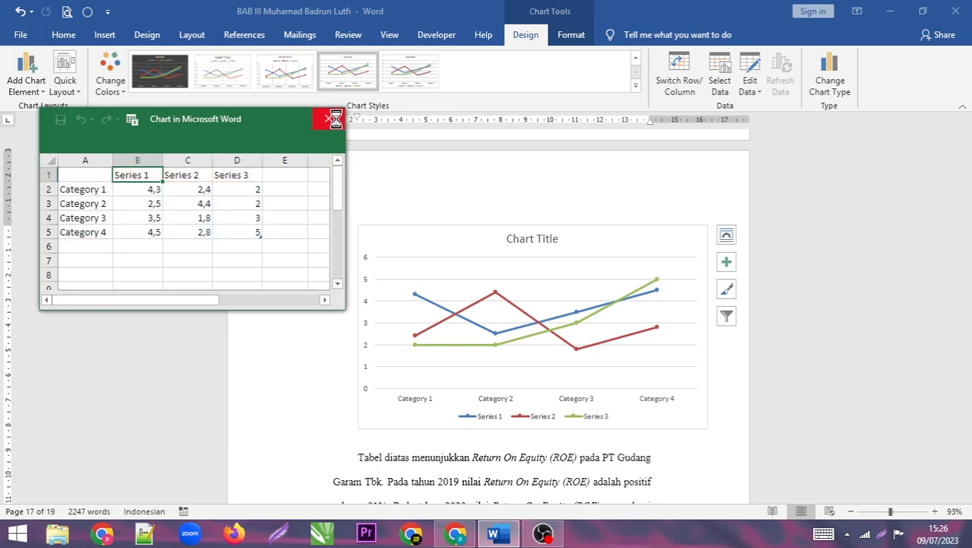
- Examine where the inserted chart sits relative to the PT Gudang Garam Tbk Return On Equity table and page break
{"action": "scroll", "coordinate": [627, 254], "scroll_direction": "up", "scroll_amount": 4}
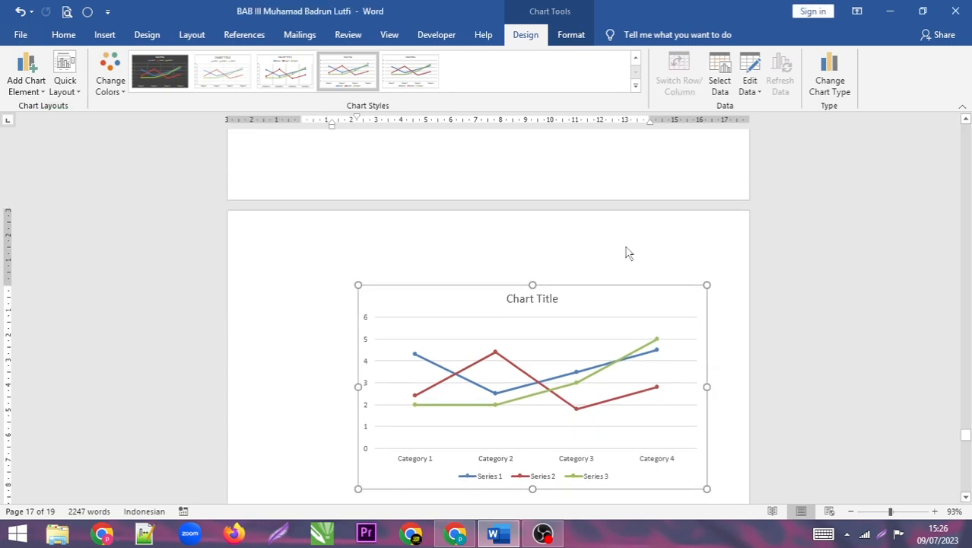
{"action": "scroll", "coordinate": [621, 234], "scroll_direction": "down", "scroll_amount": 5}
{"action": "scroll", "coordinate": [613, 248], "scroll_direction": "up", "scroll_amount": 4}
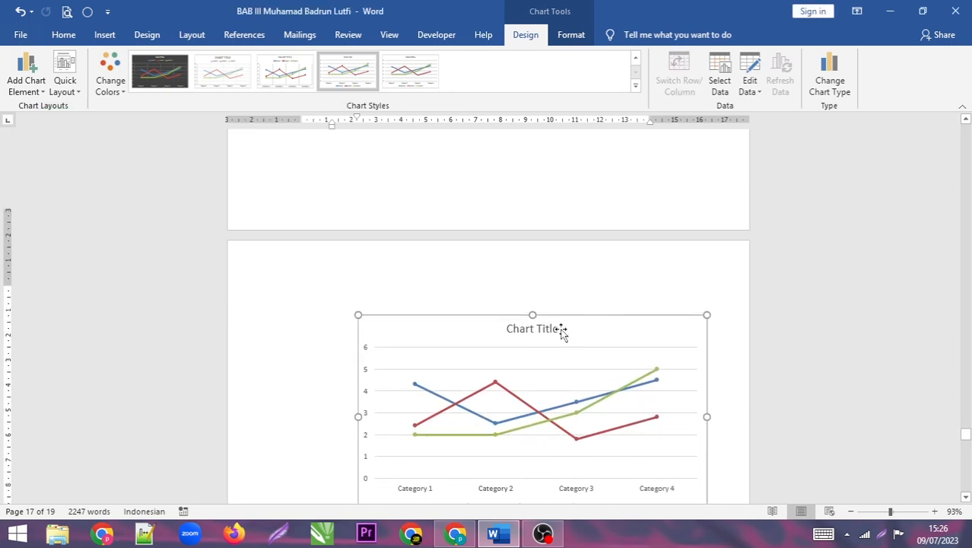
{"action": "scroll", "coordinate": [561, 326], "scroll_direction": "down", "scroll_amount": 9}
{"action": "scroll", "coordinate": [562, 300], "scroll_direction": "up", "scroll_amount": 12}
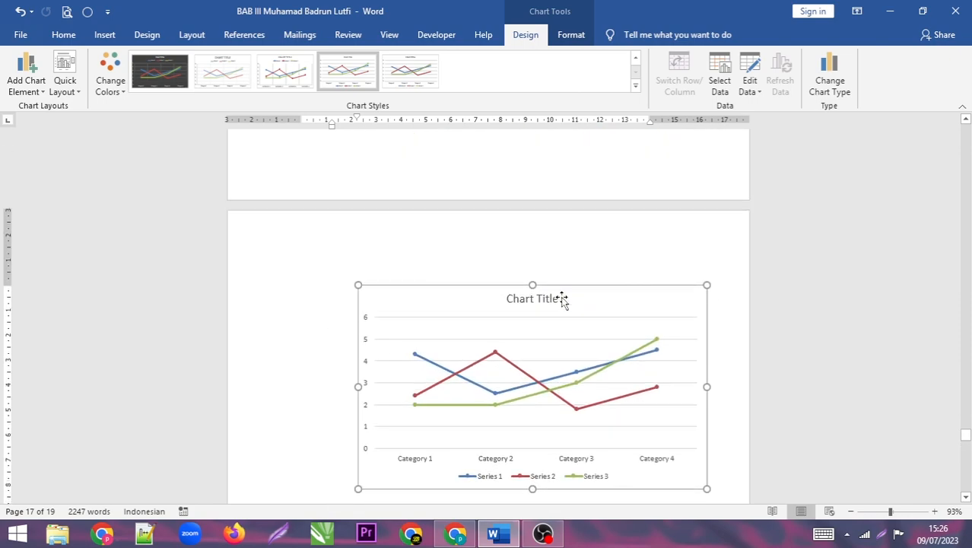
{"action": "scroll", "coordinate": [563, 297], "scroll_direction": "down", "scroll_amount": 1}
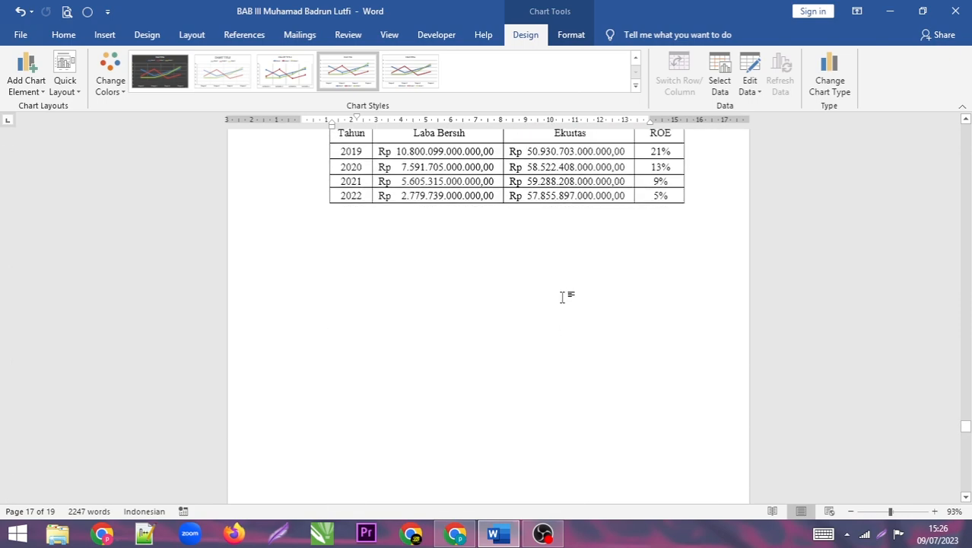
{"action": "scroll", "coordinate": [563, 297], "scroll_direction": "up", "scroll_amount": 2}
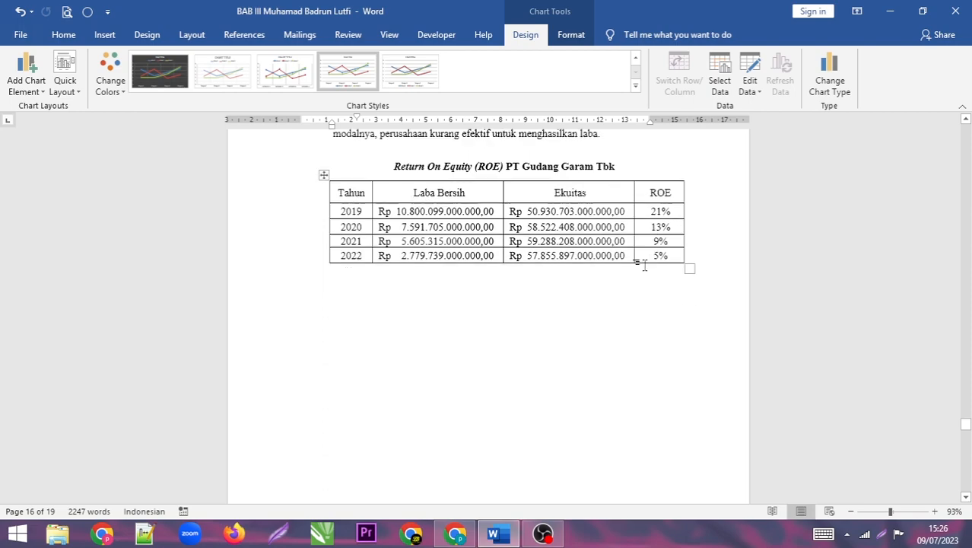
{"action": "scroll", "coordinate": [644, 265], "scroll_direction": "down", "scroll_amount": 10}
{"action": "scroll", "coordinate": [631, 256], "scroll_direction": "up", "scroll_amount": 8}
{"action": "scroll", "coordinate": [632, 257], "scroll_direction": "down", "scroll_amount": 8}
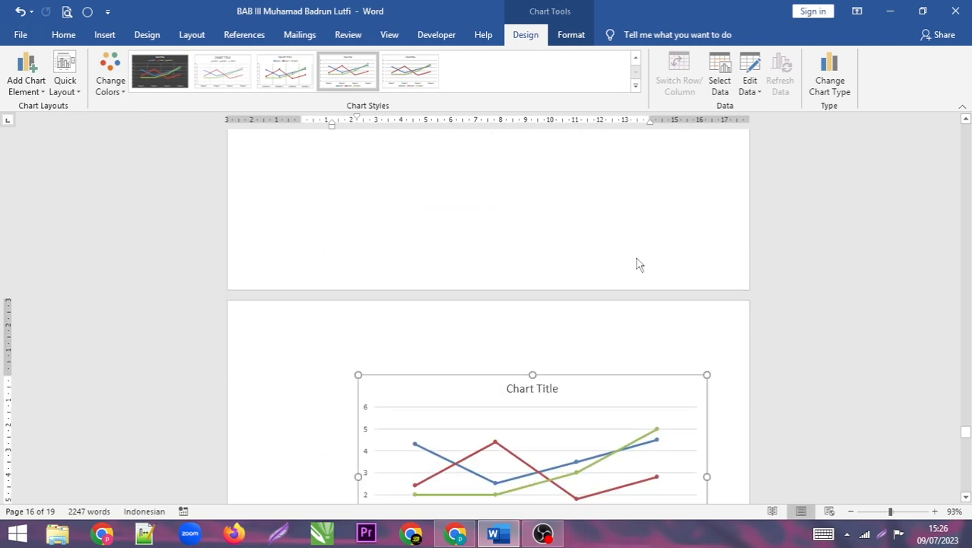
- Examine the inserted line chart and the design and formatting options available for it
{"action": "scroll", "coordinate": [639, 264], "scroll_direction": "down", "scroll_amount": 4}
{"action": "left_click", "coordinate": [577, 347]}
{"action": "left_click", "coordinate": [569, 297]}
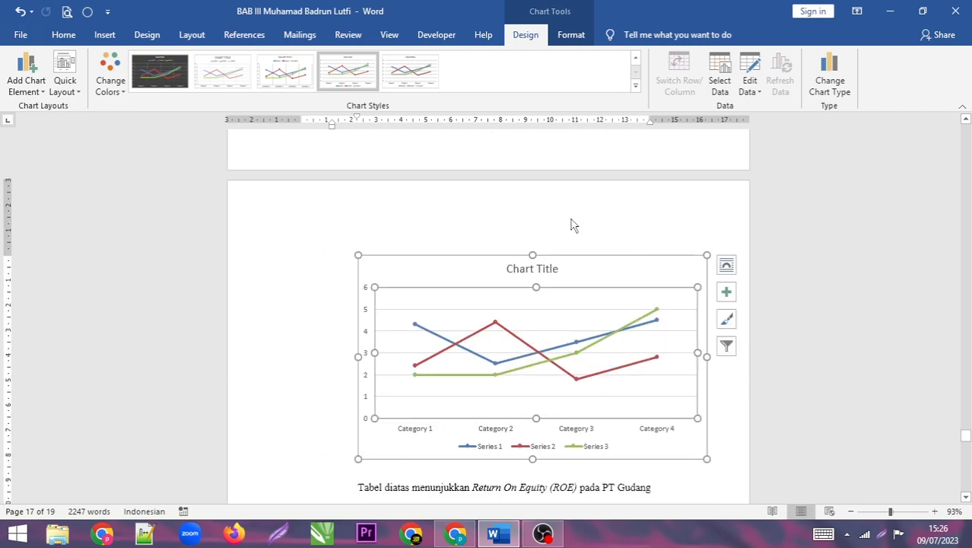
{"action": "left_click", "coordinate": [574, 225]}
{"action": "left_click", "coordinate": [417, 158]}
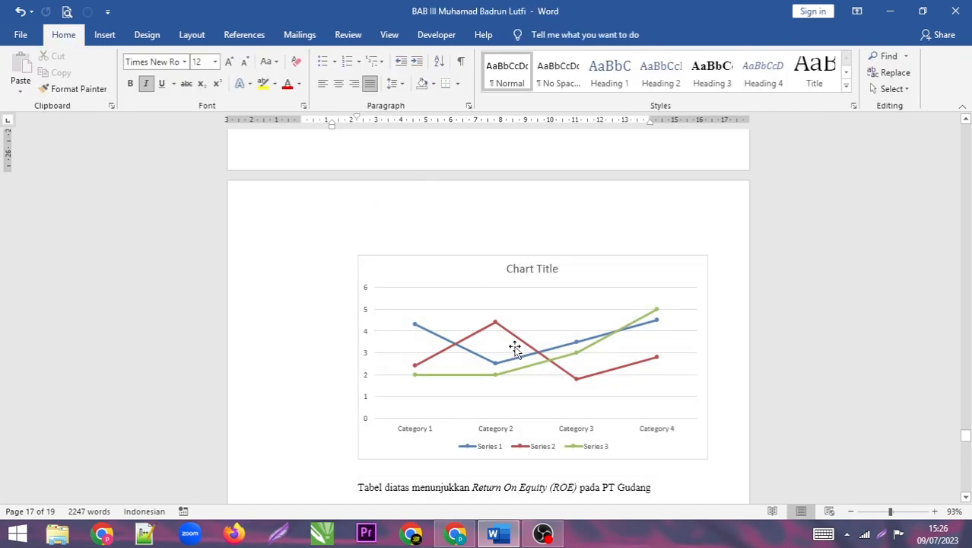
{"action": "left_click", "coordinate": [515, 348]}
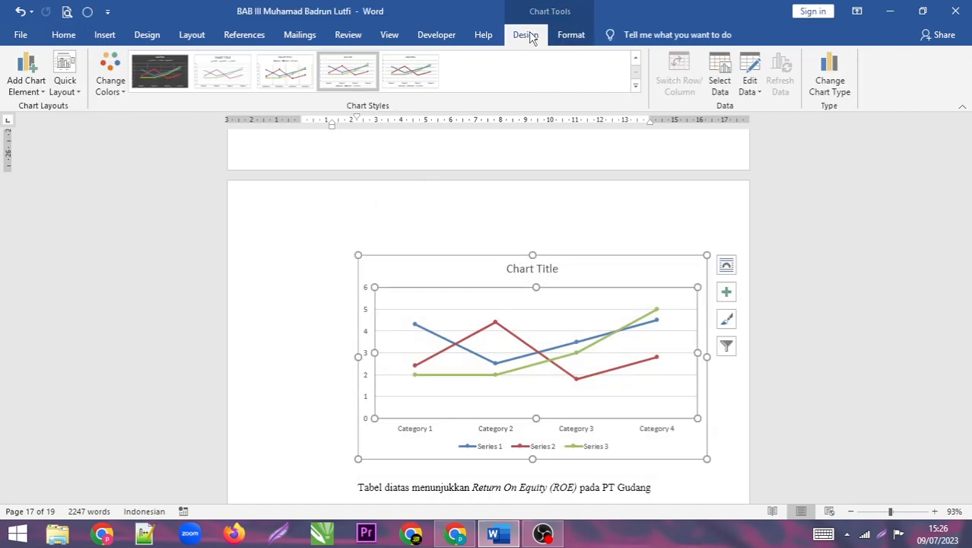
{"action": "left_click", "coordinate": [573, 36]}
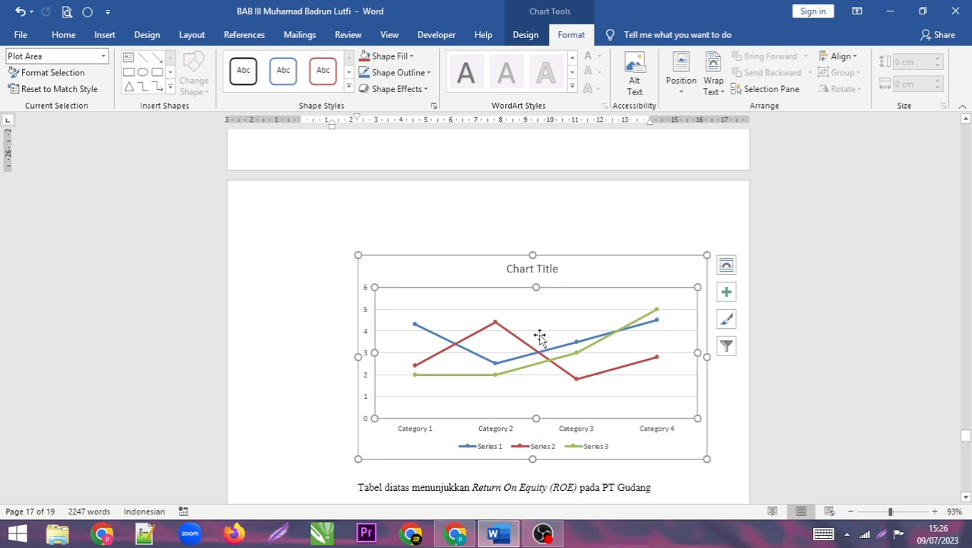
{"action": "left_click", "coordinate": [539, 38]}
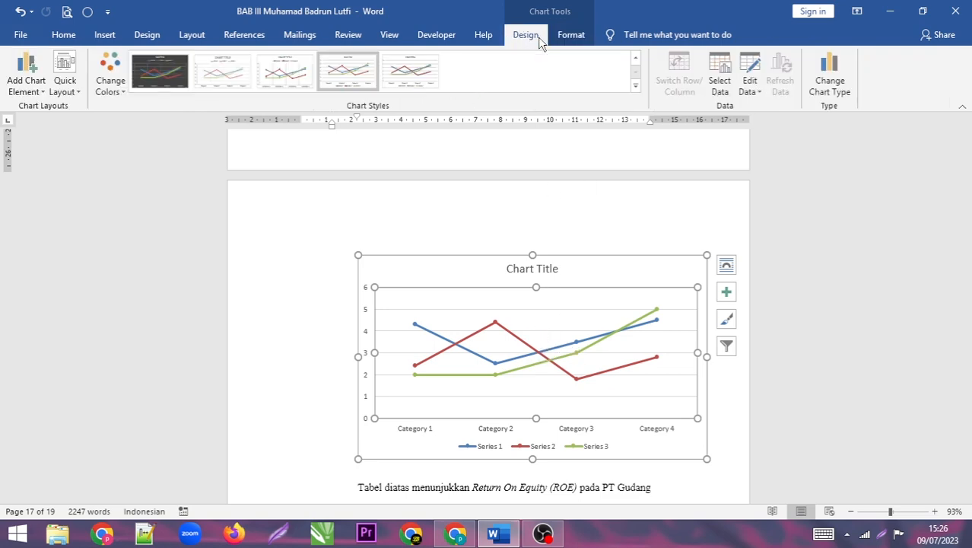
{"action": "left_click", "coordinate": [752, 92]}
{"action": "left_click", "coordinate": [752, 67]}
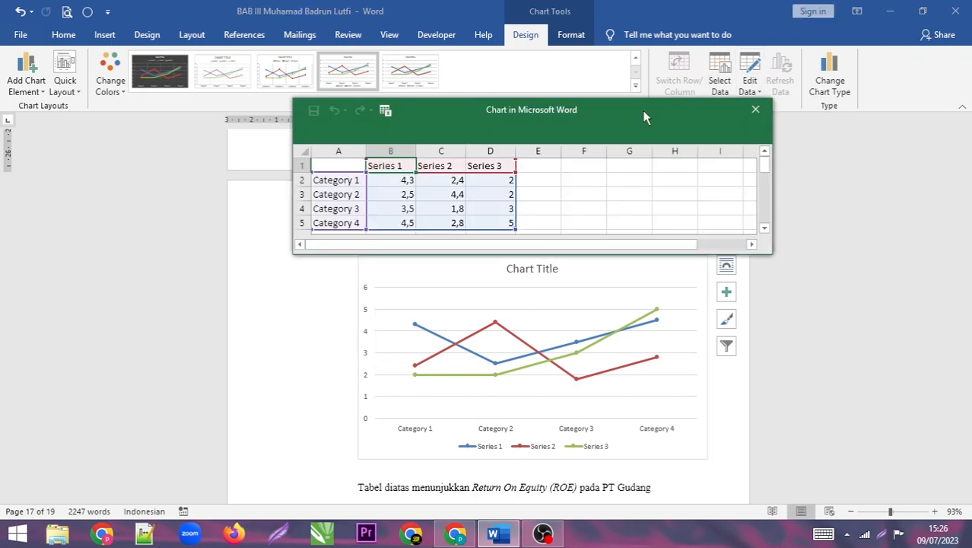
{"action": "left_click_drag", "start_coordinate": [643, 110], "coordinate": [523, 114]}
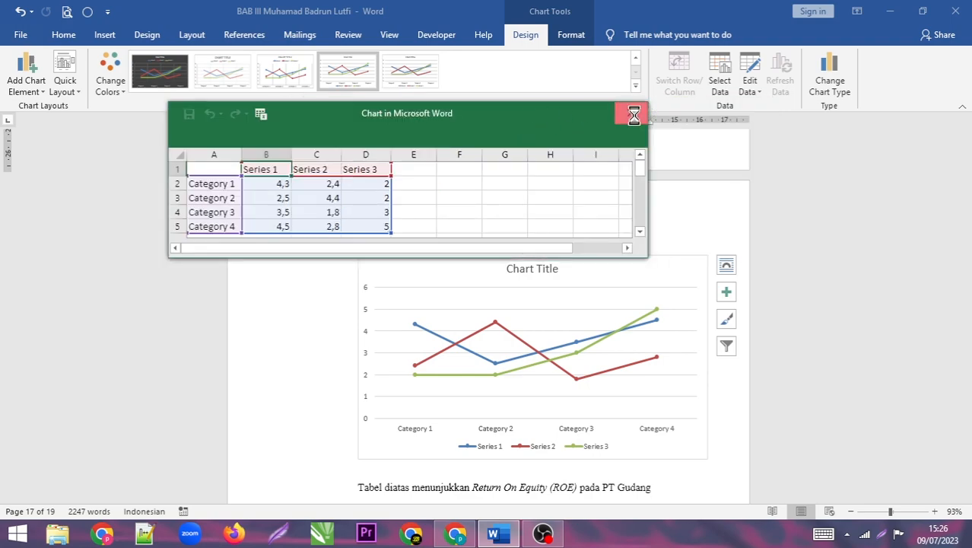
{"action": "left_click", "coordinate": [632, 110]}
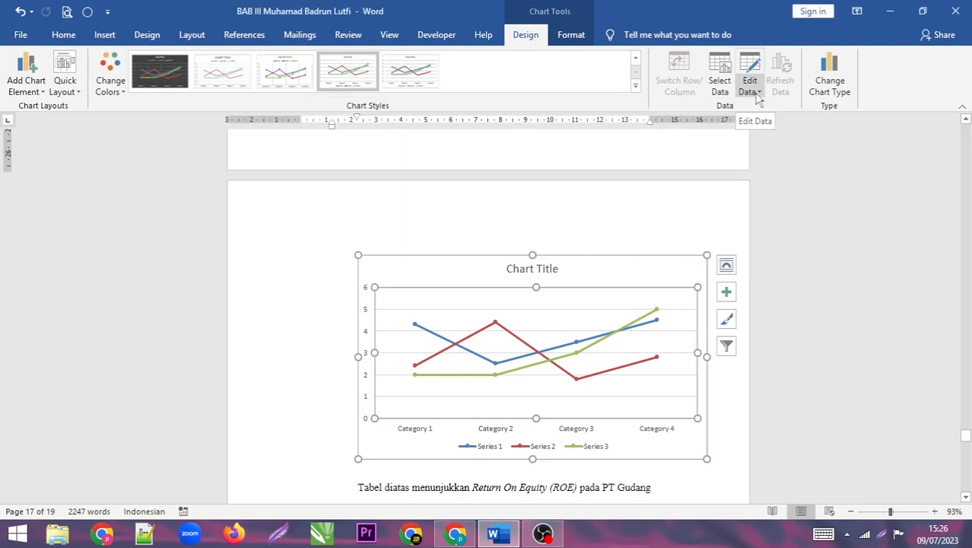
- Open the line chart's data in Excel and arrange the Excel and Word windows side by side
{"action": "left_click", "coordinate": [757, 95]}
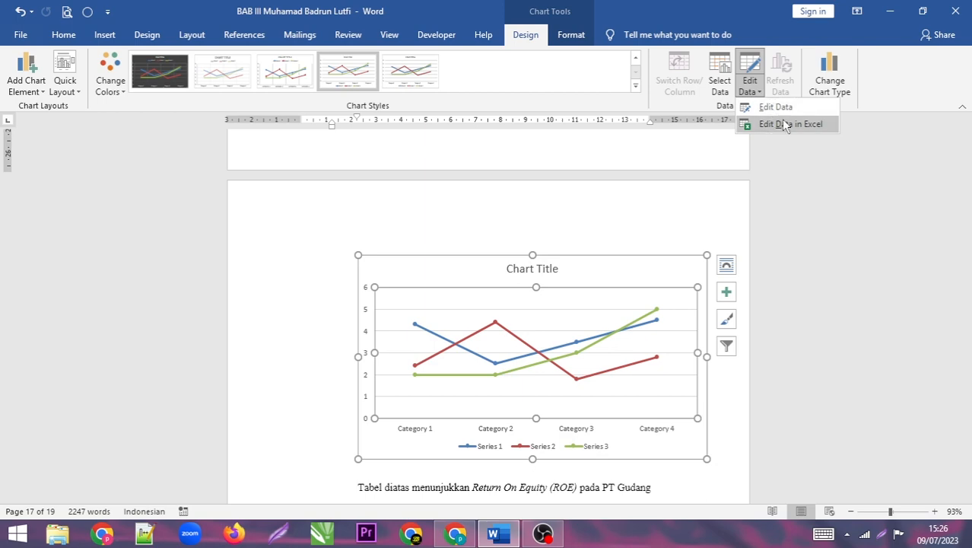
{"action": "left_click", "coordinate": [789, 128]}
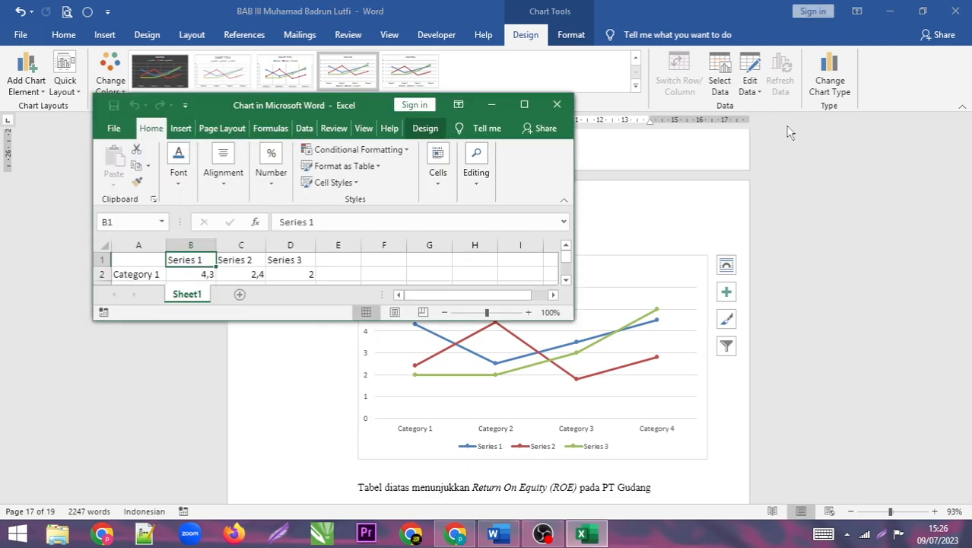
{"action": "left_click", "coordinate": [524, 104]}
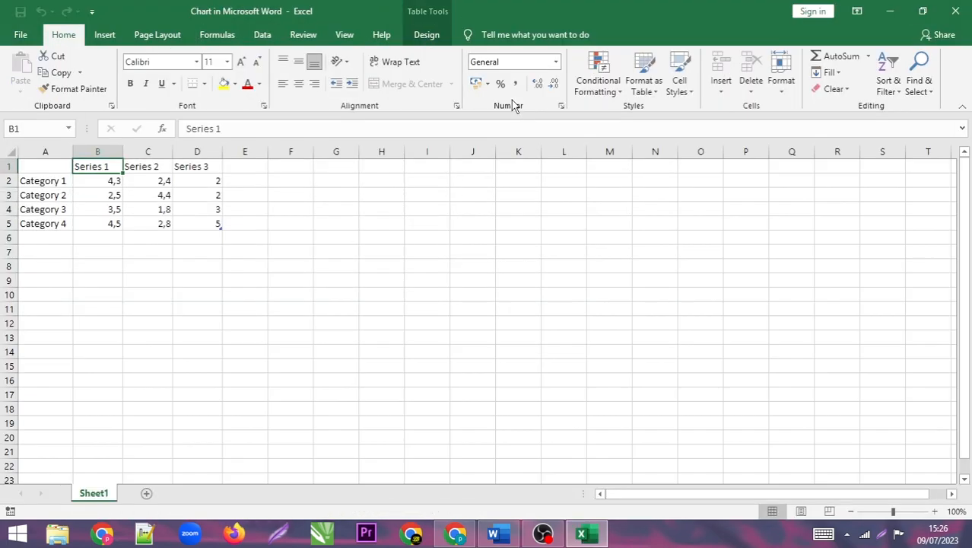
{"action": "key", "text": "super+Right"}
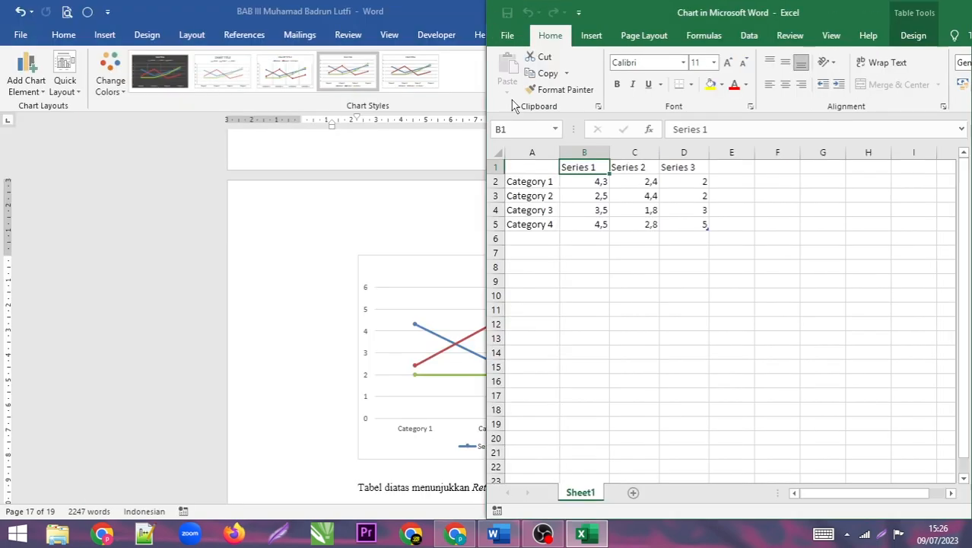
{"action": "left_click", "coordinate": [289, 211]}
{"action": "left_click", "coordinate": [285, 217]}
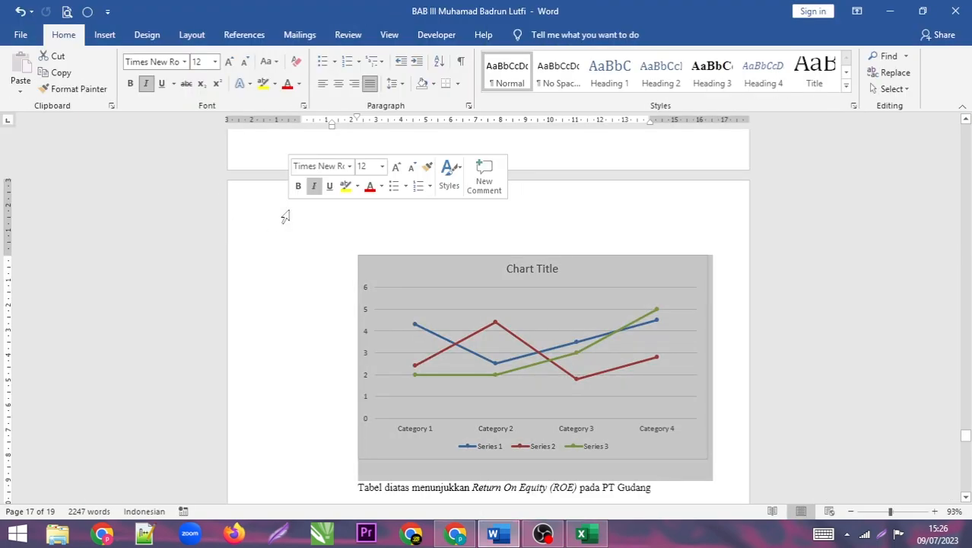
{"action": "key", "text": "super+Left"}
- Examine the years and ROE values in the PT Gudang Garam Tbk table against the chart, with the document zoomed to 87%
{"action": "scroll", "coordinate": [308, 188], "scroll_direction": "up", "scroll_amount": 4}
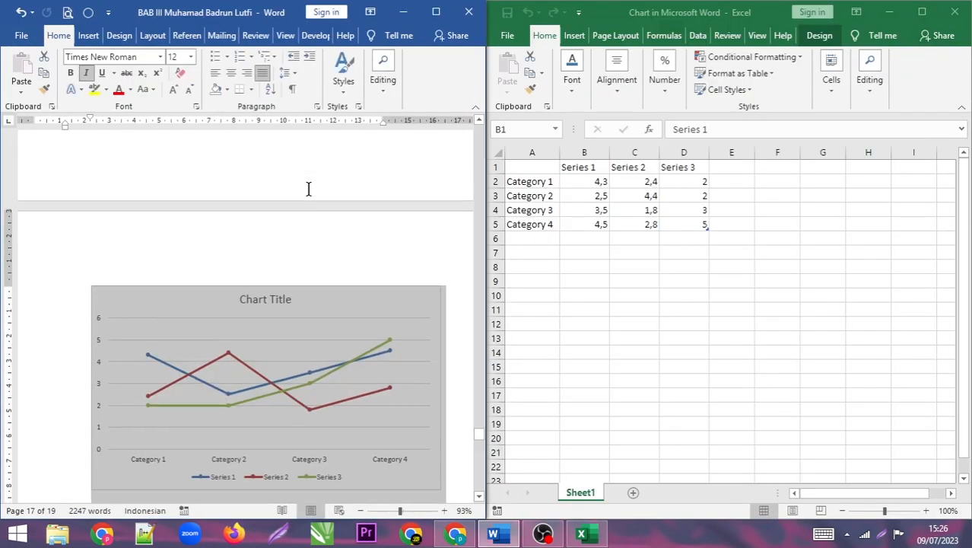
{"action": "scroll", "coordinate": [321, 189], "scroll_direction": "down", "scroll_amount": 4}
{"action": "scroll", "coordinate": [457, 251], "scroll_direction": "down", "scroll_amount": 2}
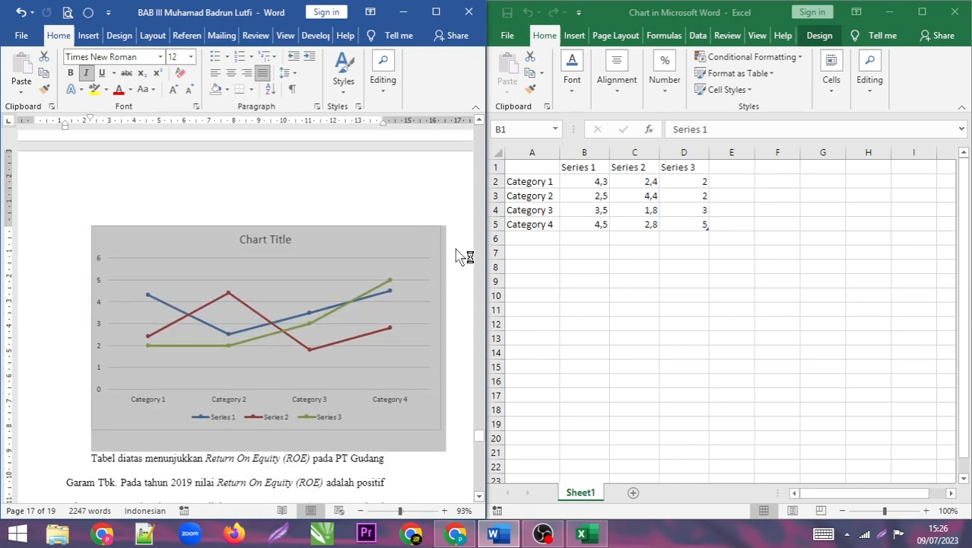
{"action": "scroll", "coordinate": [391, 303], "scroll_direction": "up", "scroll_amount": 10}
{"action": "scroll", "coordinate": [374, 279], "scroll_direction": "up", "scroll_amount": 3}
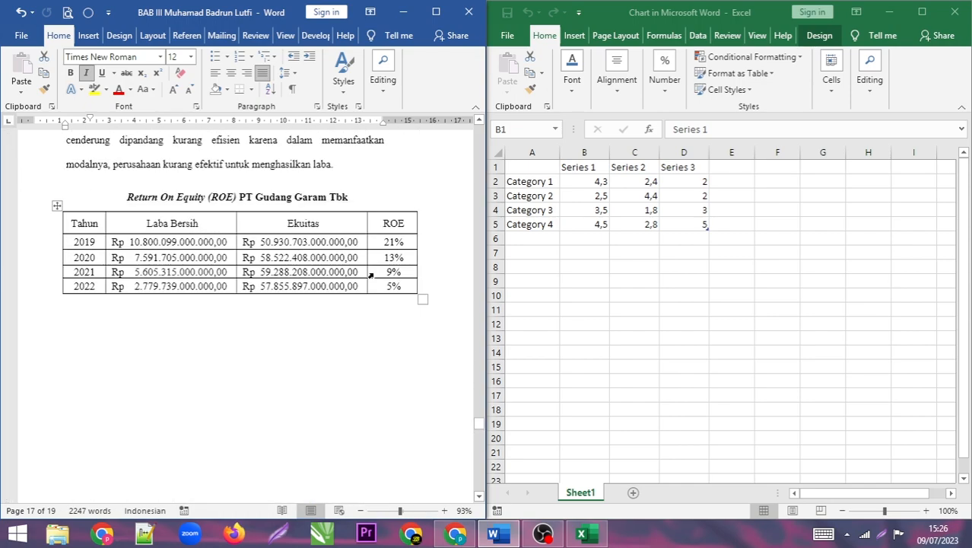
{"action": "scroll", "coordinate": [384, 319], "scroll_direction": "down", "scroll_amount": 2}
{"action": "left_click_drag", "start_coordinate": [400, 514], "coordinate": [398, 511]}
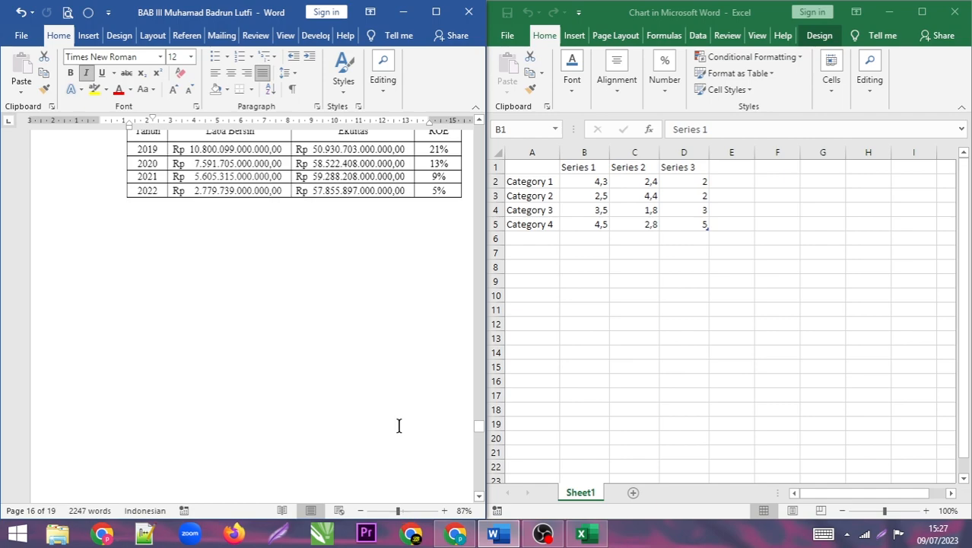
{"action": "scroll", "coordinate": [397, 320], "scroll_direction": "up", "scroll_amount": 3}
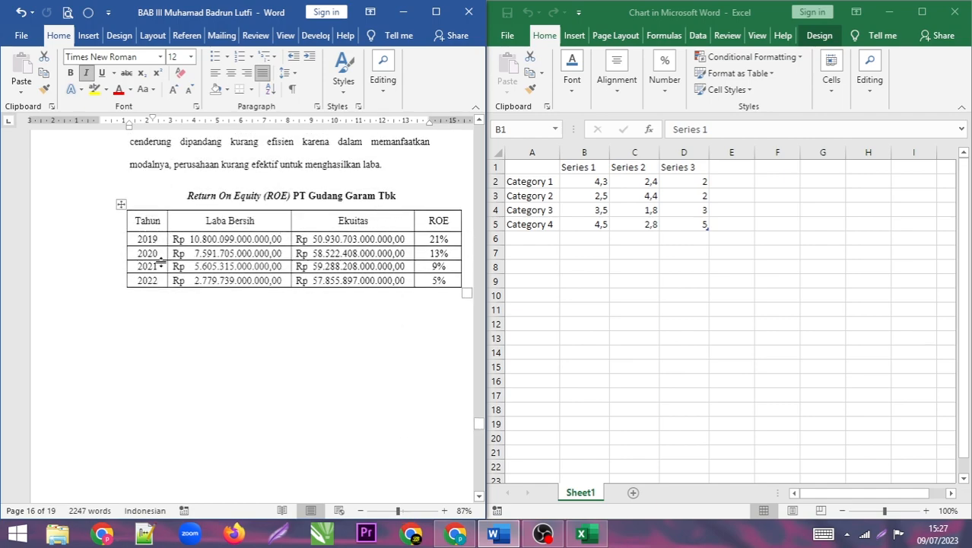
{"action": "scroll", "coordinate": [313, 207], "scroll_direction": "down", "scroll_amount": 9}
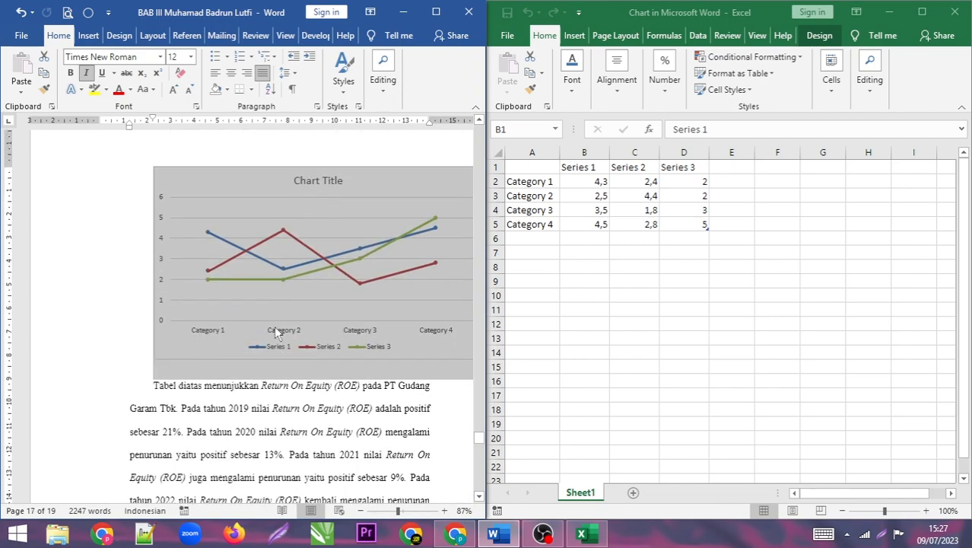
- Replace the four category labels in the chart data with the years 2019, 2020, 2021 and 2022
{"action": "left_click", "coordinate": [536, 182]}
{"action": "left_click", "coordinate": [536, 182]}
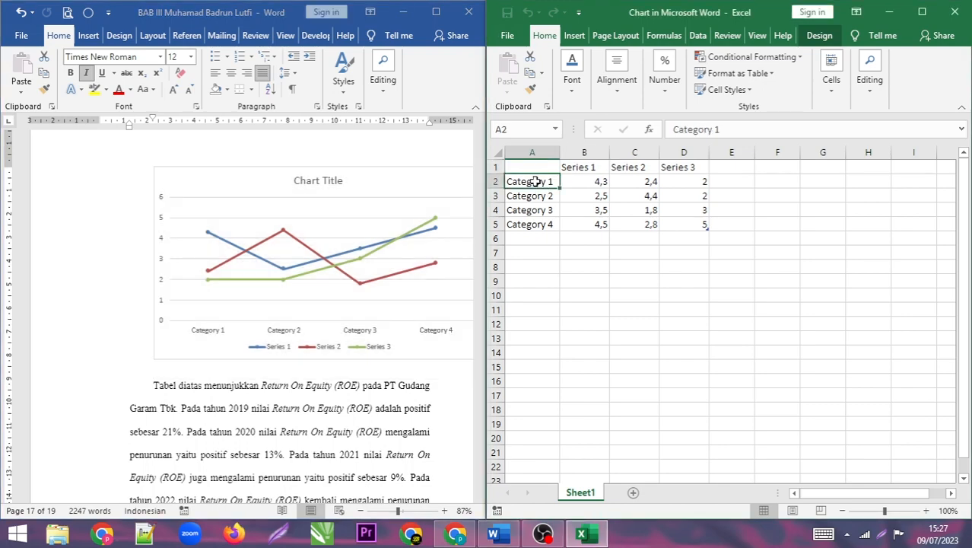
{"action": "type", "text": "2019"}
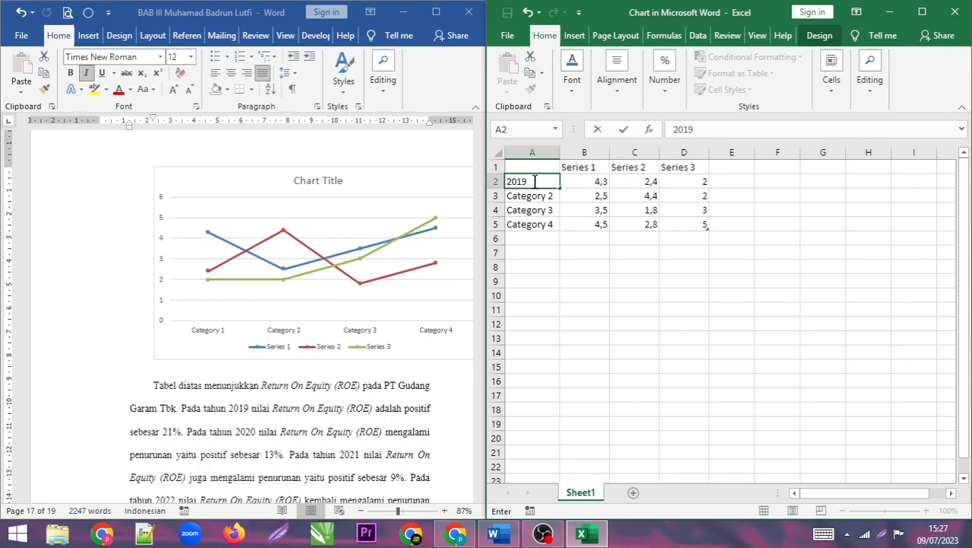
{"action": "key", "text": "Return"}
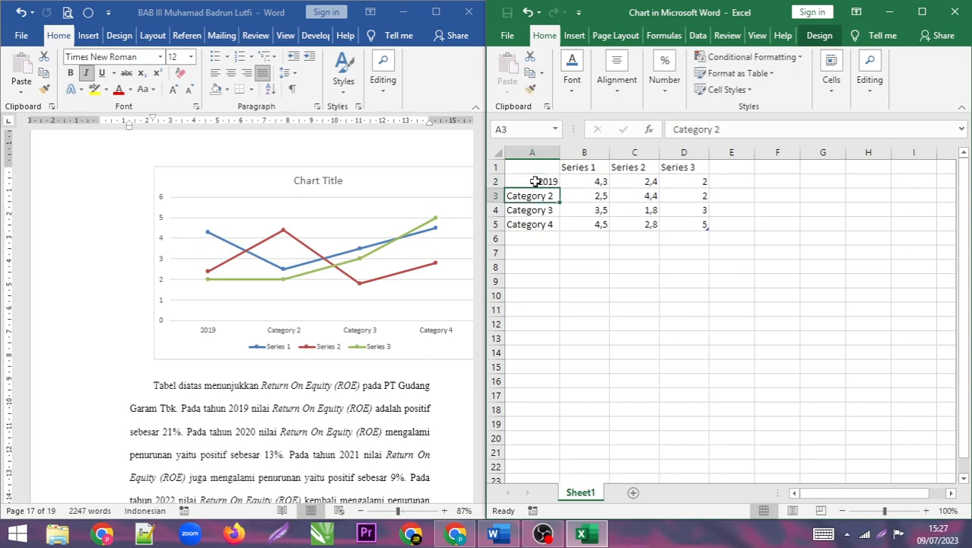
{"action": "type", "text": "2020"}
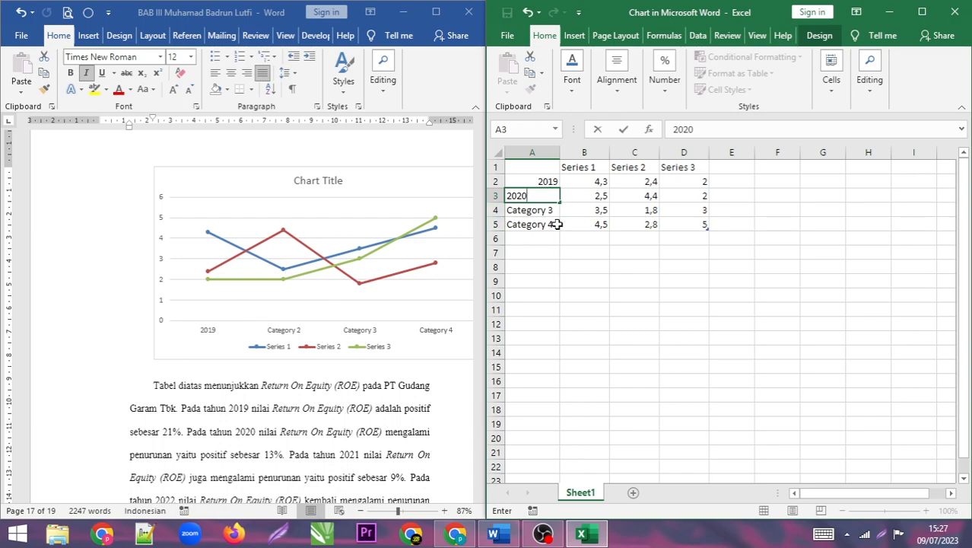
{"action": "left_click", "coordinate": [552, 214]}
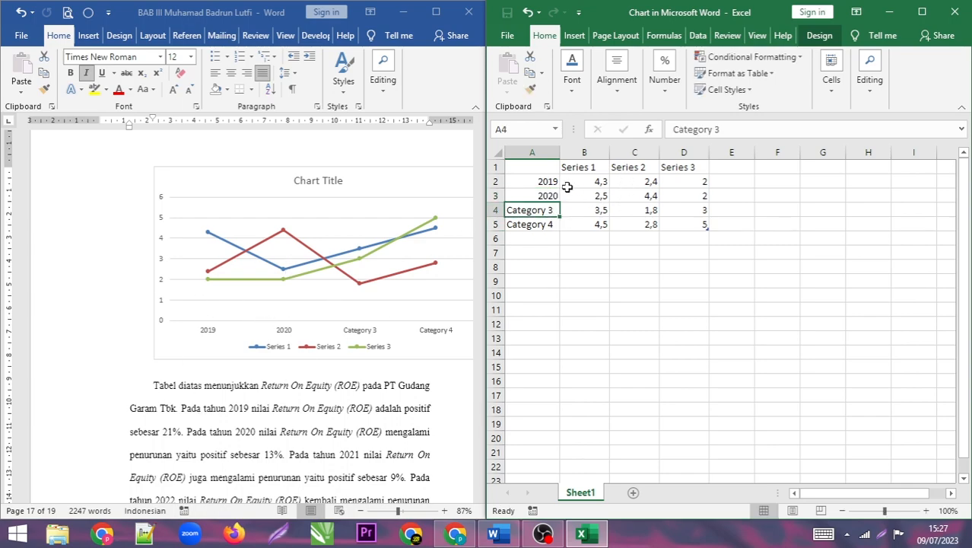
{"action": "left_click_drag", "start_coordinate": [537, 177], "coordinate": [561, 228]}
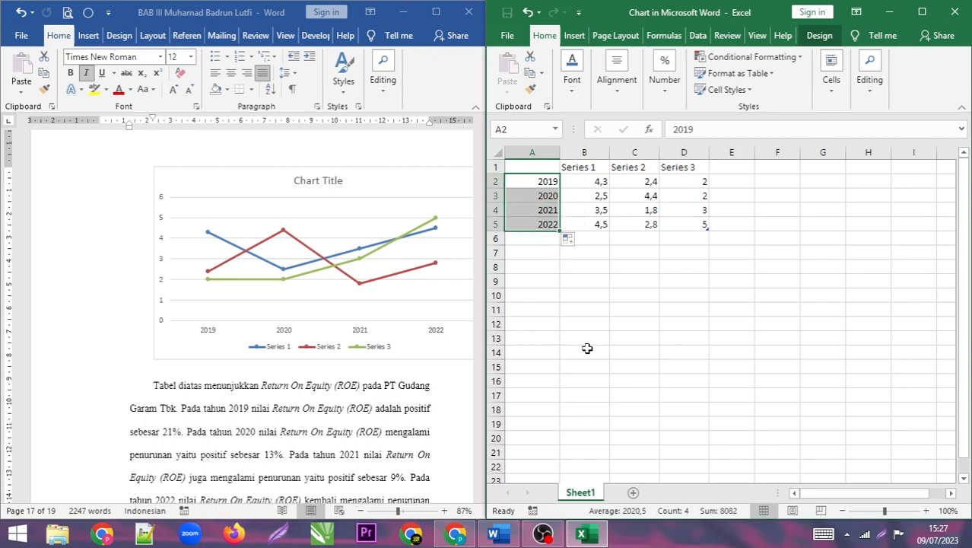
{"action": "left_click", "coordinate": [659, 291]}
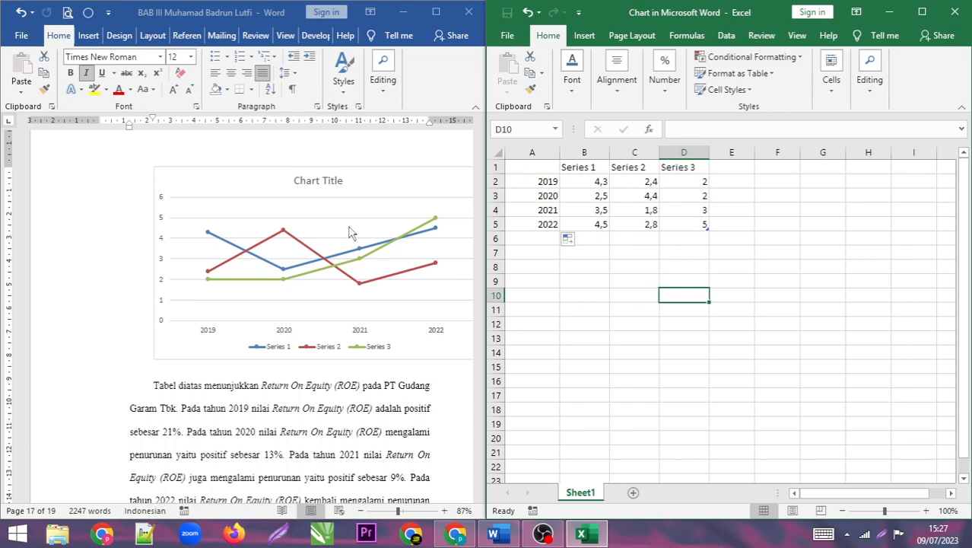
- Delete the Series 2 and Series 3 table columns from the chart data, keeping only Series 1
{"action": "left_click", "coordinate": [390, 214]}
{"action": "scroll", "coordinate": [391, 214], "scroll_direction": "up", "scroll_amount": 10}
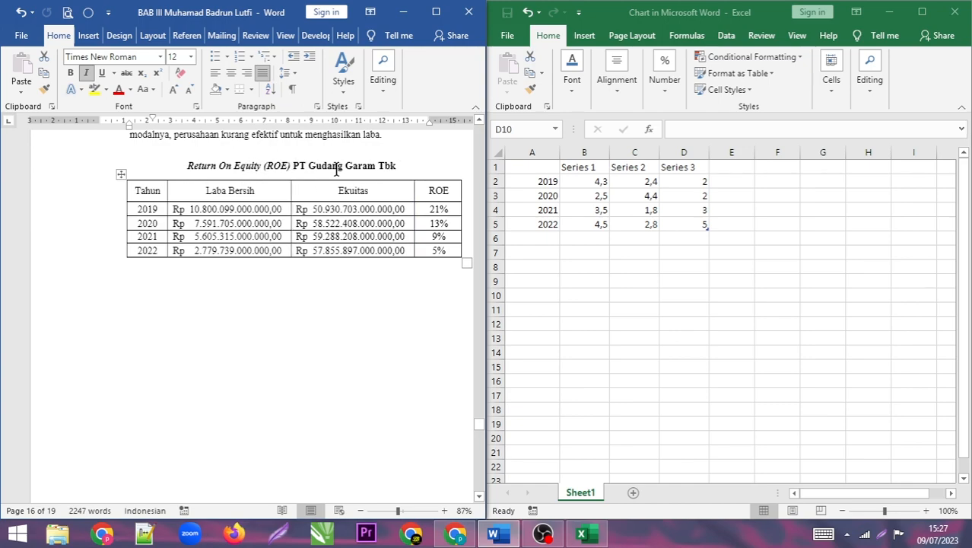
{"action": "scroll", "coordinate": [402, 229], "scroll_direction": "down", "scroll_amount": 5}
{"action": "scroll", "coordinate": [389, 242], "scroll_direction": "down", "scroll_amount": 3}
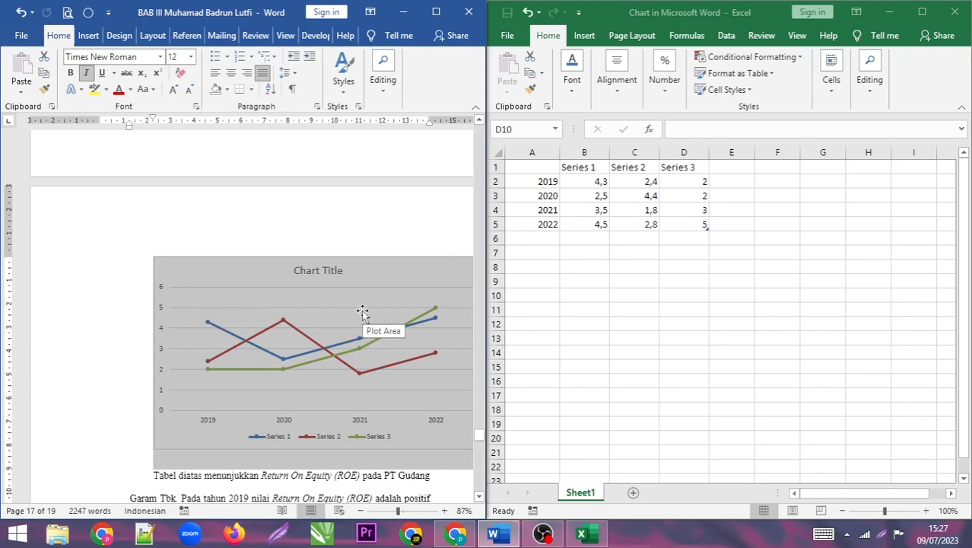
{"action": "left_click", "coordinate": [645, 191]}
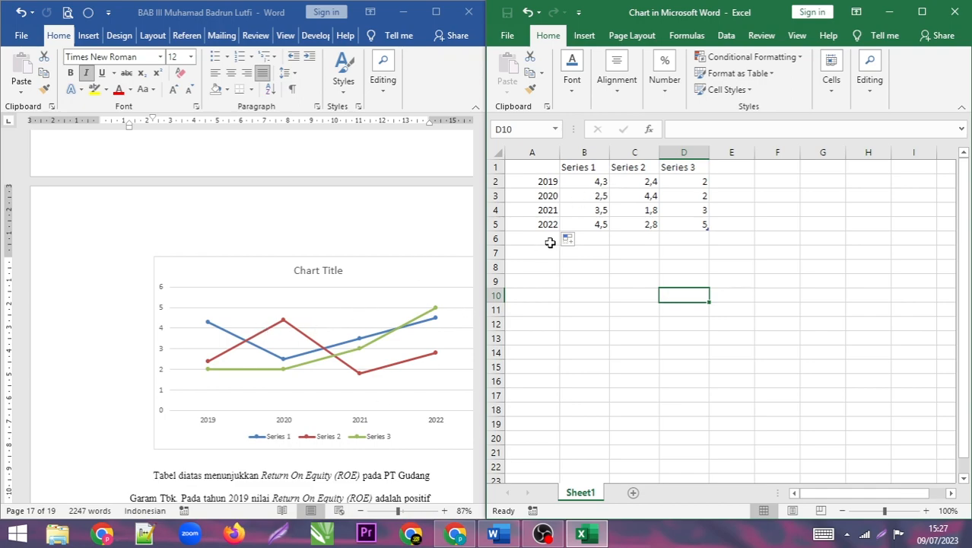
{"action": "left_click", "coordinate": [619, 197]}
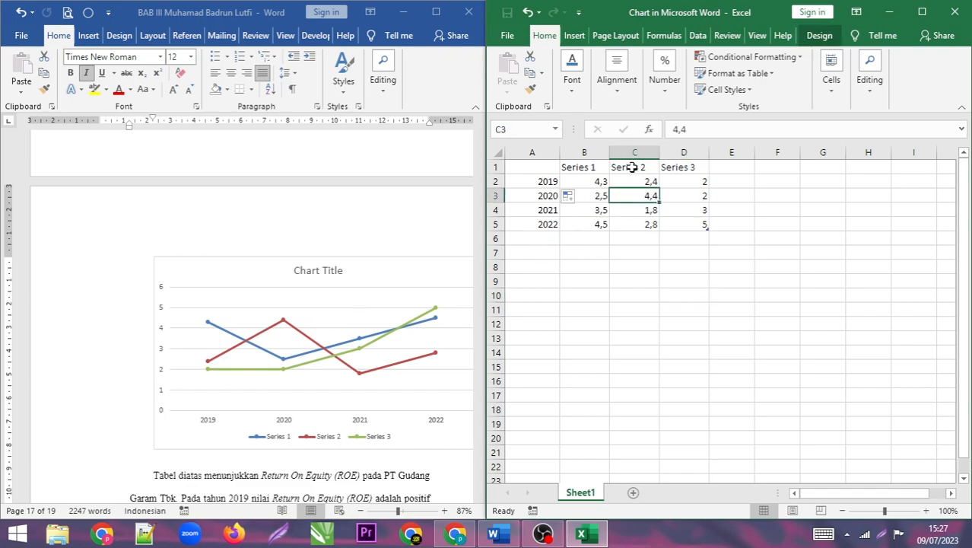
{"action": "key", "text": "Down"}
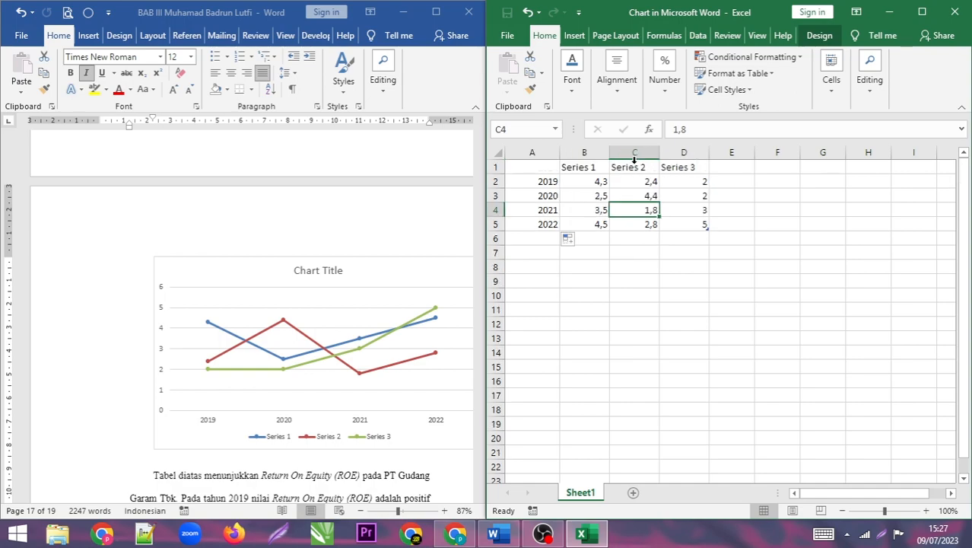
{"action": "left_click_drag", "start_coordinate": [623, 170], "coordinate": [682, 170]}
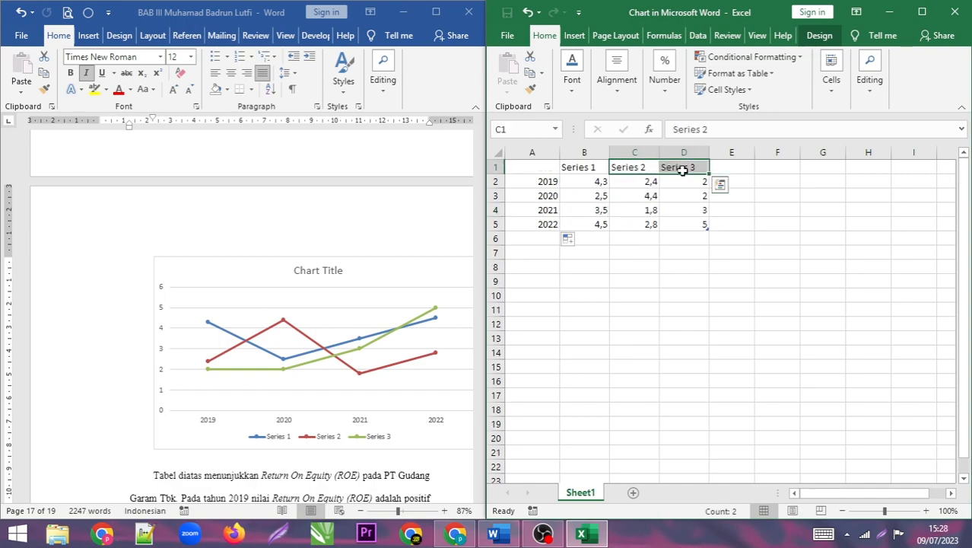
{"action": "right_click", "coordinate": [682, 169]}
{"action": "mouse_move", "coordinate": [804, 314]}
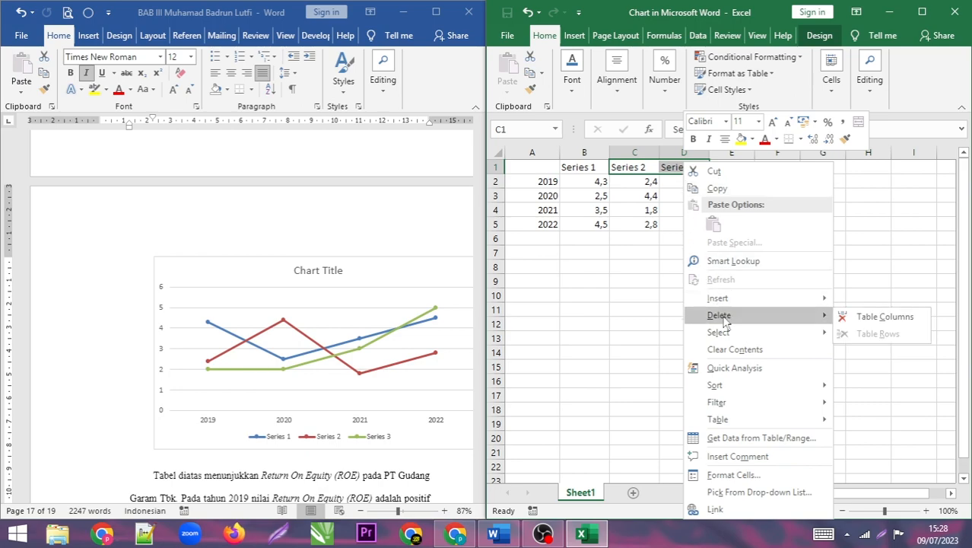
{"action": "left_click", "coordinate": [887, 318]}
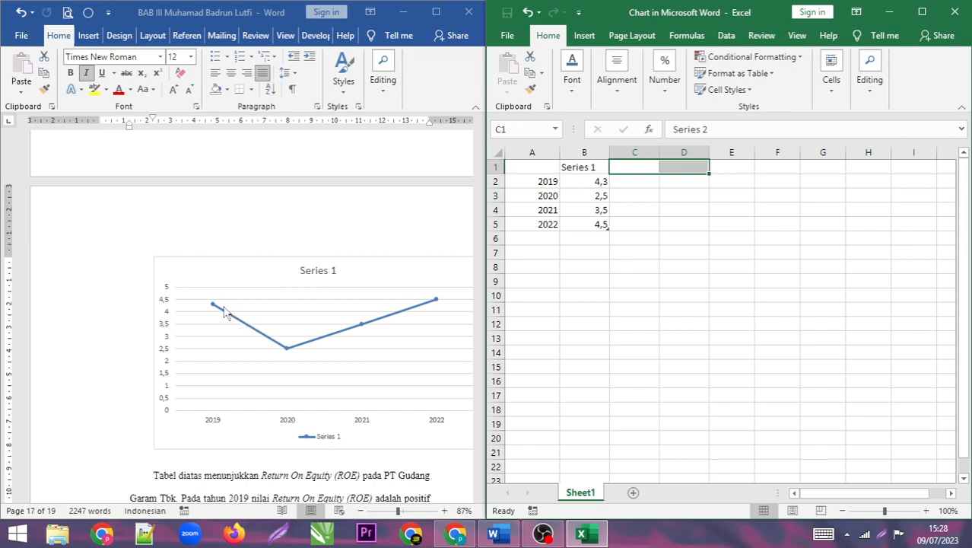
{"action": "left_click", "coordinate": [740, 233]}
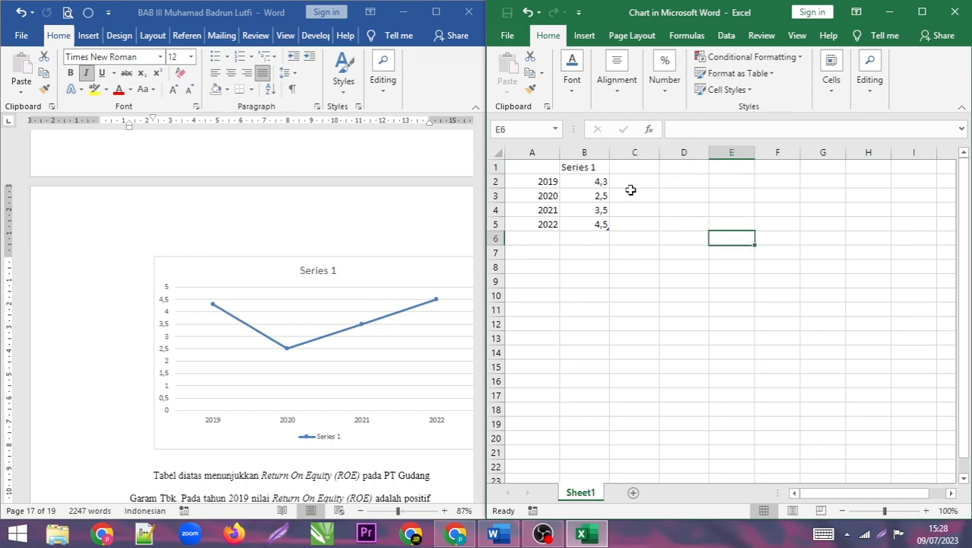
- Extend the chart data headers to Series 2 and Series 3, and enter 2, 3, 4 and 4 as Series 2's values for 2019 to 2022
{"action": "left_click", "coordinate": [597, 168]}
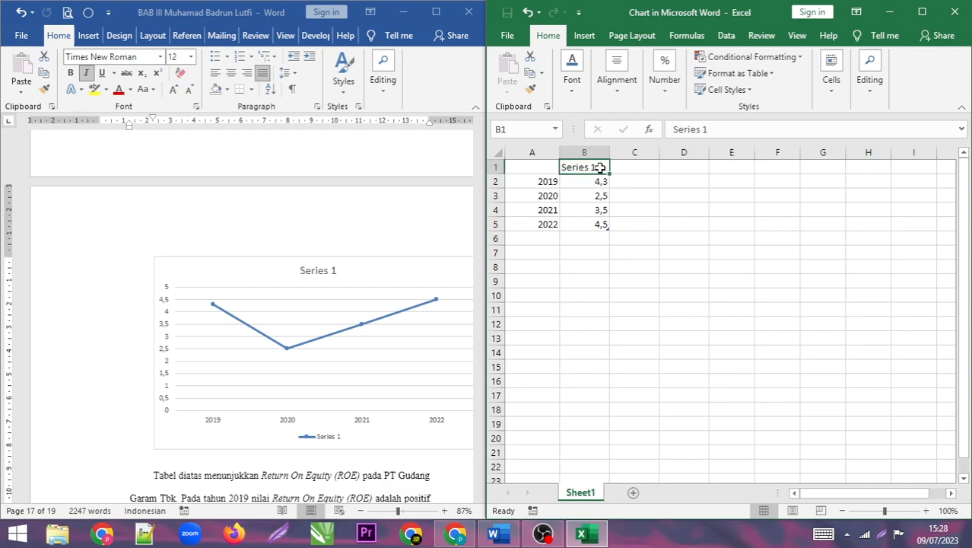
{"action": "left_click_drag", "start_coordinate": [609, 173], "coordinate": [689, 169]}
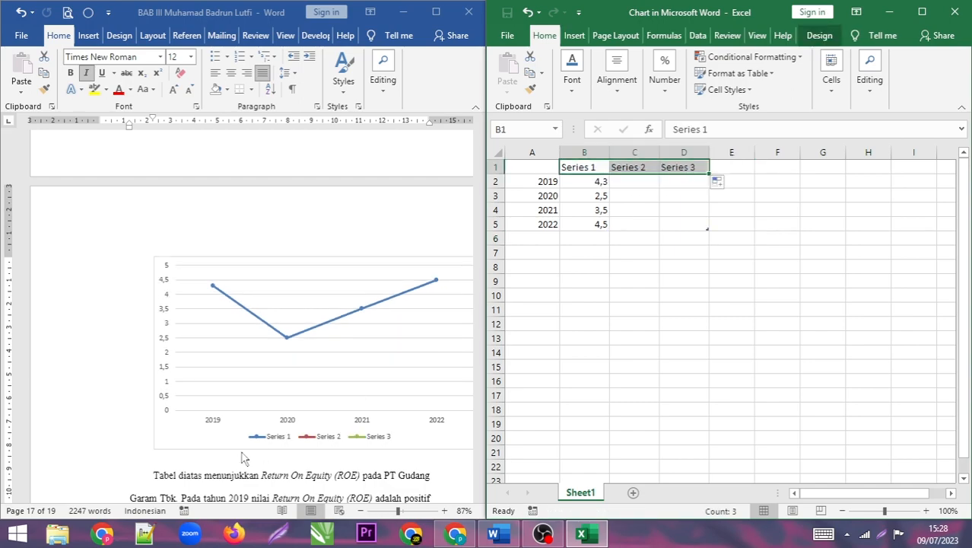
{"action": "left_click", "coordinate": [639, 183]}
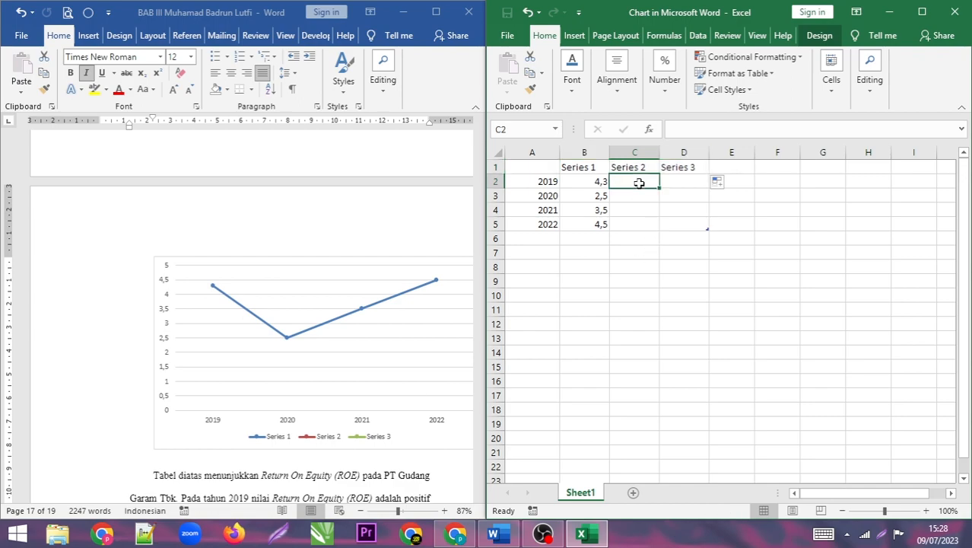
{"action": "type", "text": "2"}
{"action": "left_click", "coordinate": [631, 198]}
{"action": "type", "text": "3"}
{"action": "left_click", "coordinate": [632, 224]}
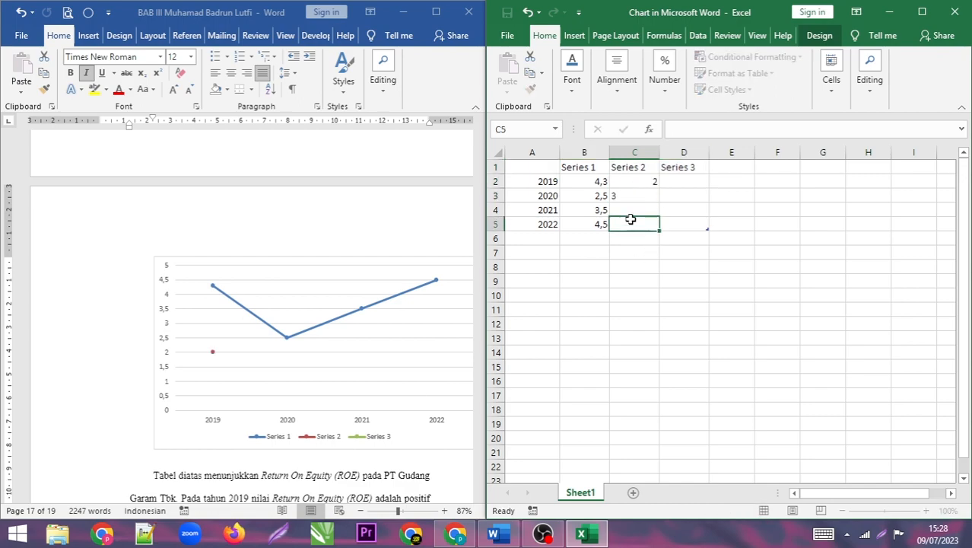
{"action": "type", "text": "4"}
{"action": "left_click", "coordinate": [644, 211]}
{"action": "type", "text": "4"}
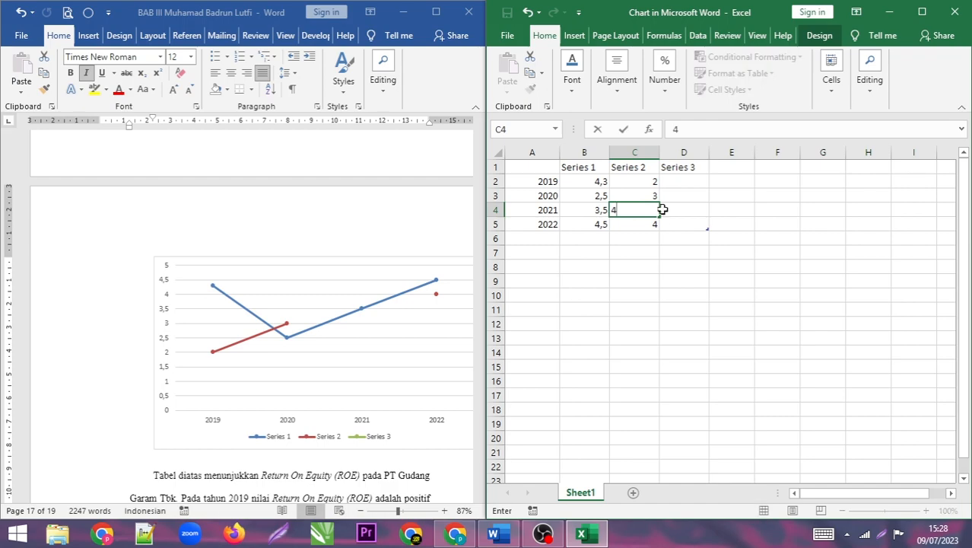
{"action": "left_click", "coordinate": [724, 223]}
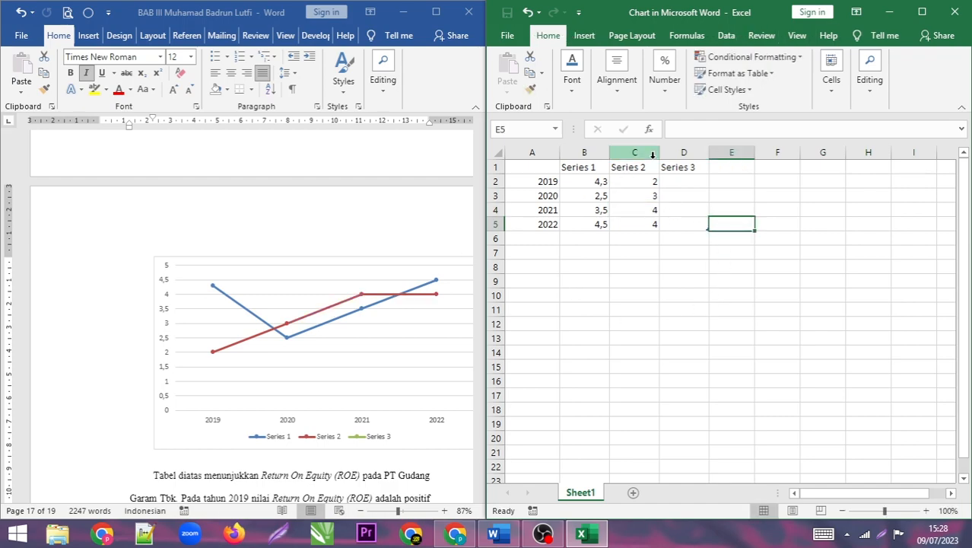
- Remove the Series 2 and Series 3 table columns from the chart data
{"action": "left_click_drag", "start_coordinate": [684, 168], "coordinate": [638, 170]}
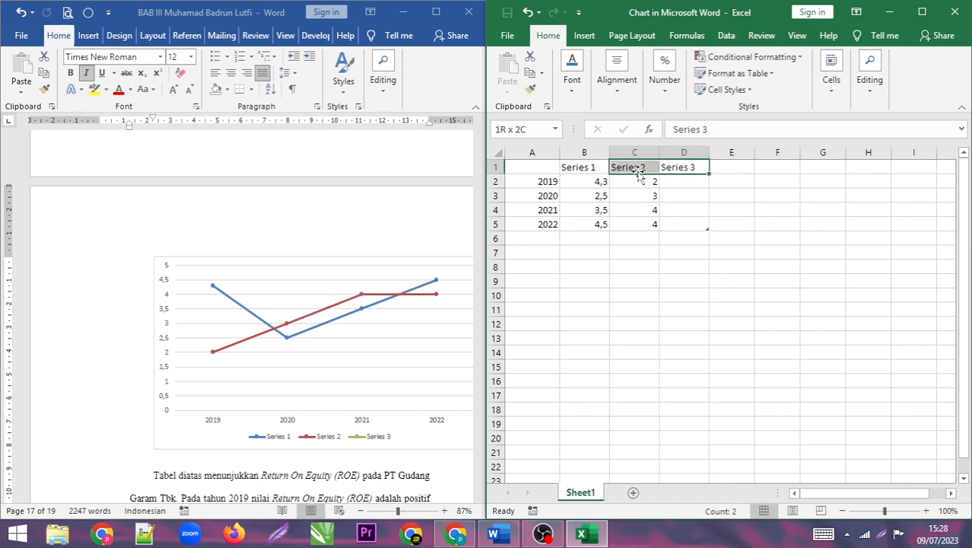
{"action": "right_click", "coordinate": [690, 166]}
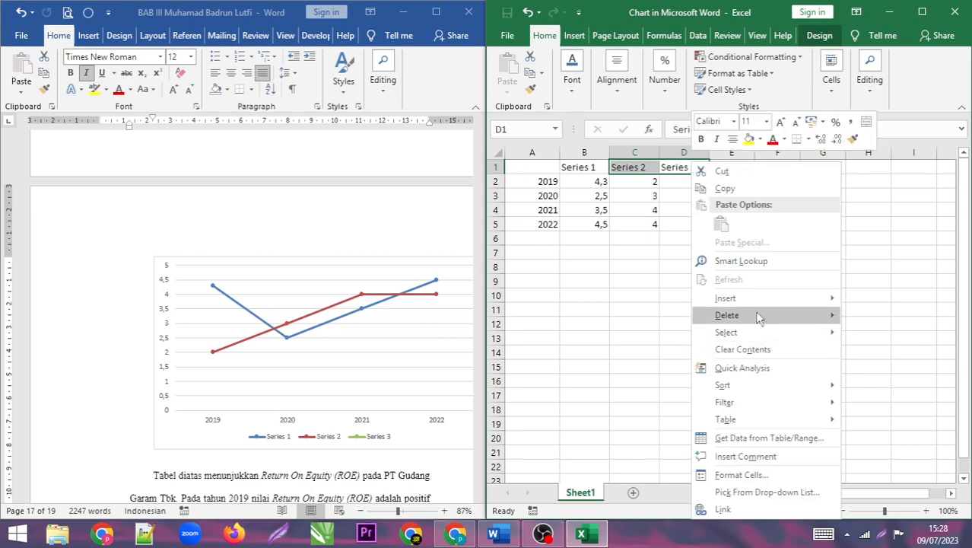
{"action": "mouse_move", "coordinate": [757, 313]}
{"action": "left_click", "coordinate": [883, 315]}
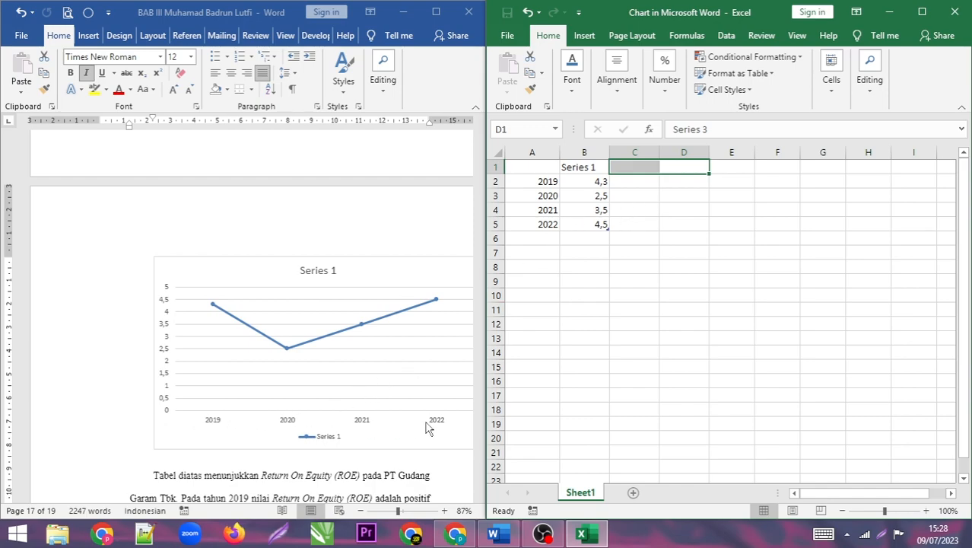
- Extend the chart data range two rows down to row 7 and continue the year series with 2023 and 2024
{"action": "left_click", "coordinate": [597, 211]}
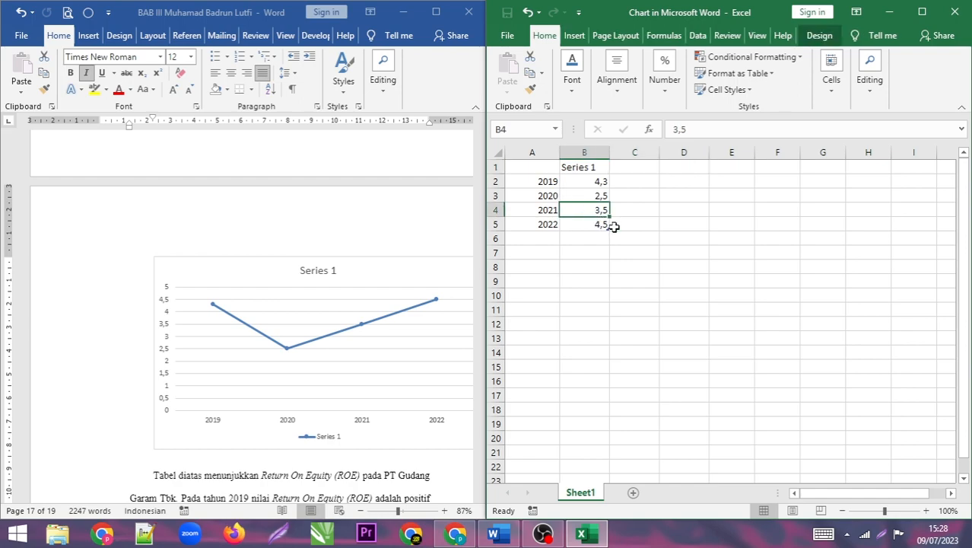
{"action": "left_click_drag", "start_coordinate": [609, 228], "coordinate": [608, 266]}
{"action": "left_click", "coordinate": [492, 310]}
{"action": "left_click", "coordinate": [731, 263]}
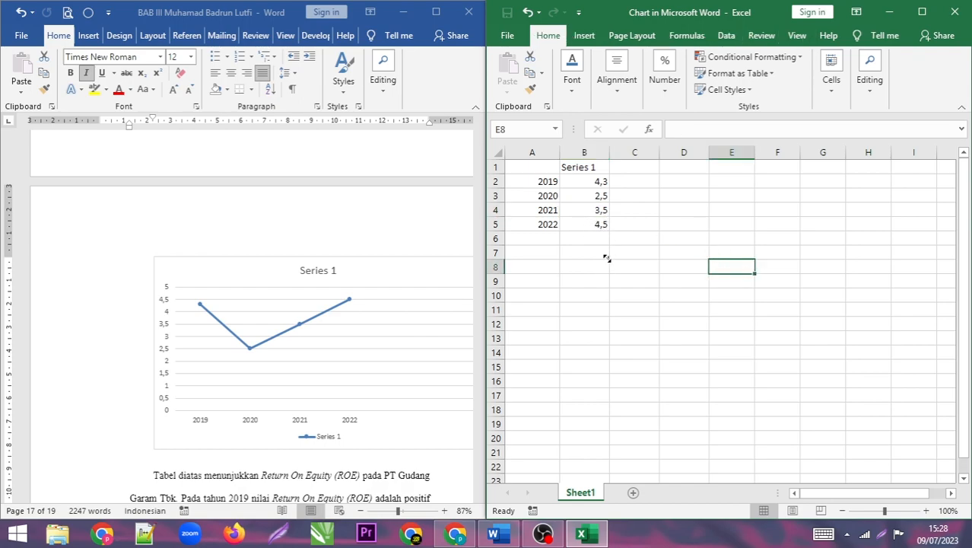
{"action": "left_click", "coordinate": [533, 238]}
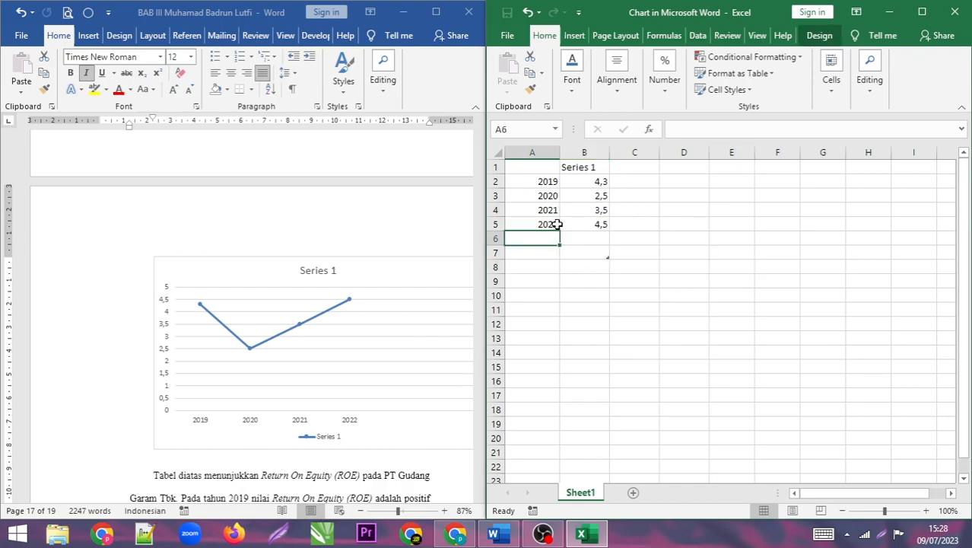
{"action": "left_click_drag", "start_coordinate": [549, 183], "coordinate": [560, 260]}
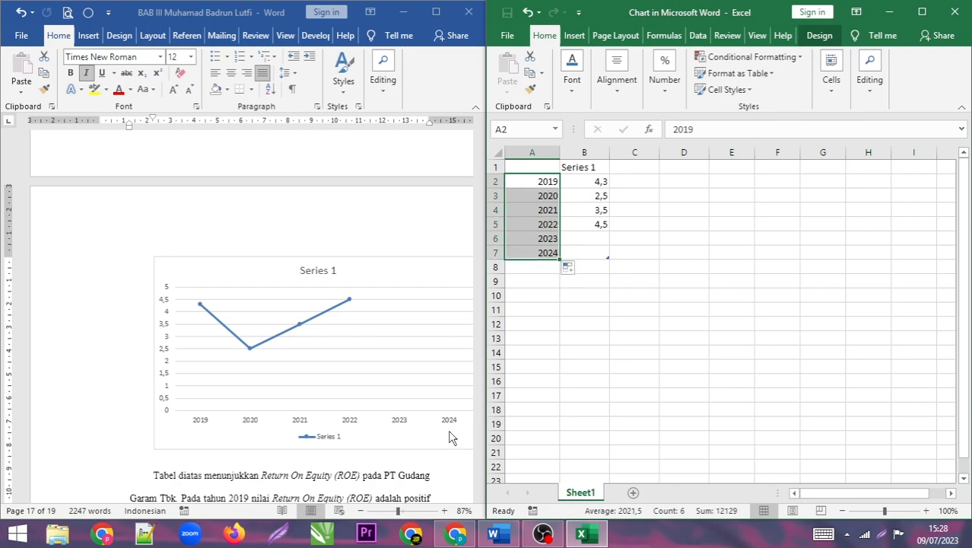
{"action": "left_click", "coordinate": [772, 293]}
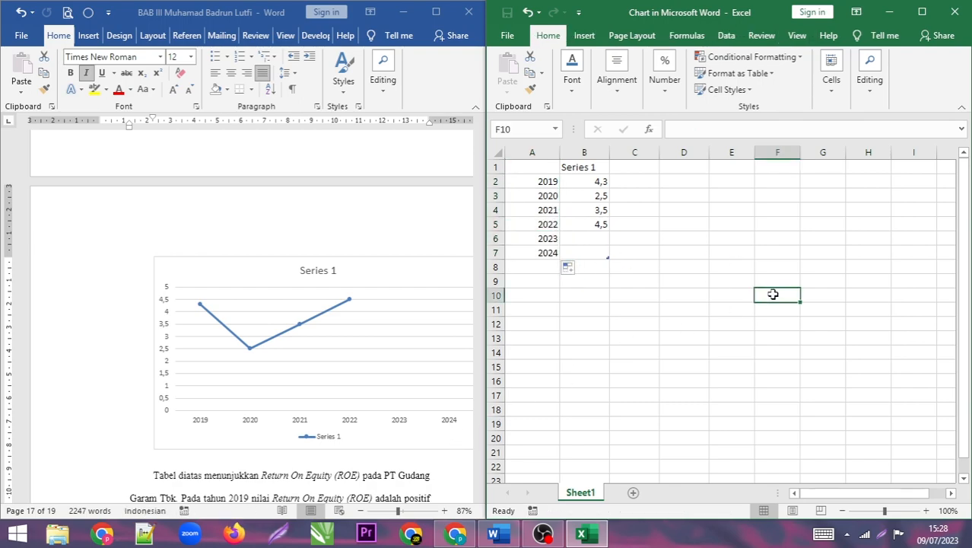
- Undo the added years 2023 and 2024 and the extension of the chart data range
{"action": "key", "text": "ctrl+z"}
{"action": "key", "text": "ctrl+z"}
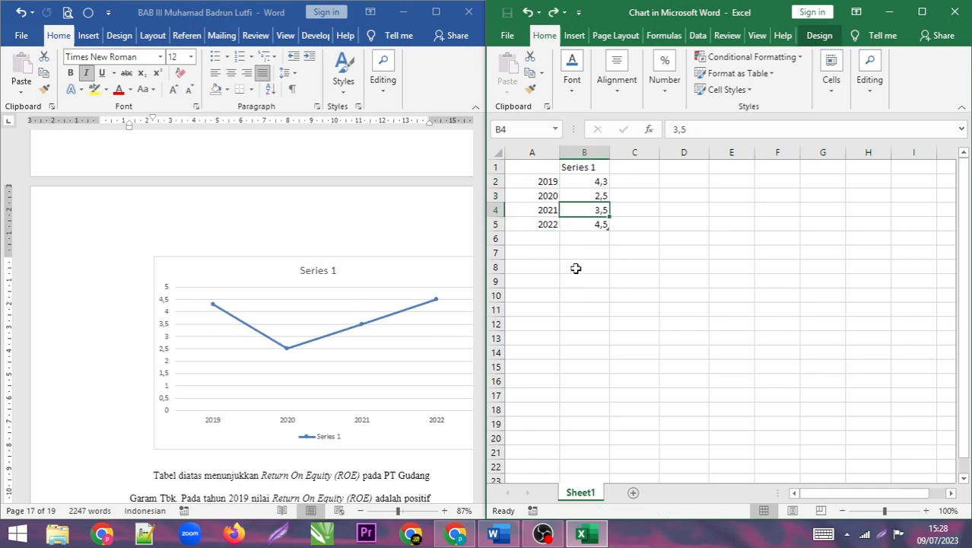
{"action": "left_click", "coordinate": [674, 255]}
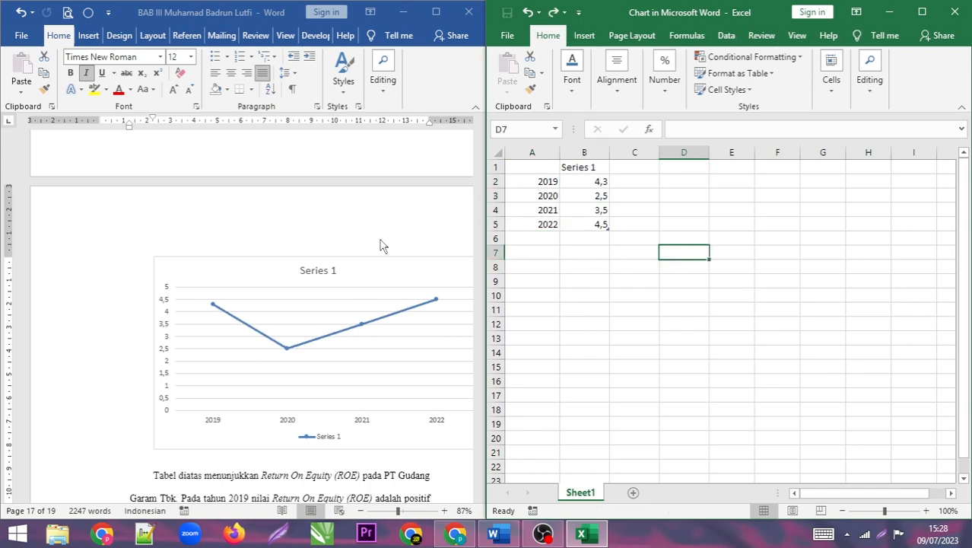
- Maximize the Word window and set the line chart's text wrapping to Square
{"action": "left_click", "coordinate": [415, 215]}
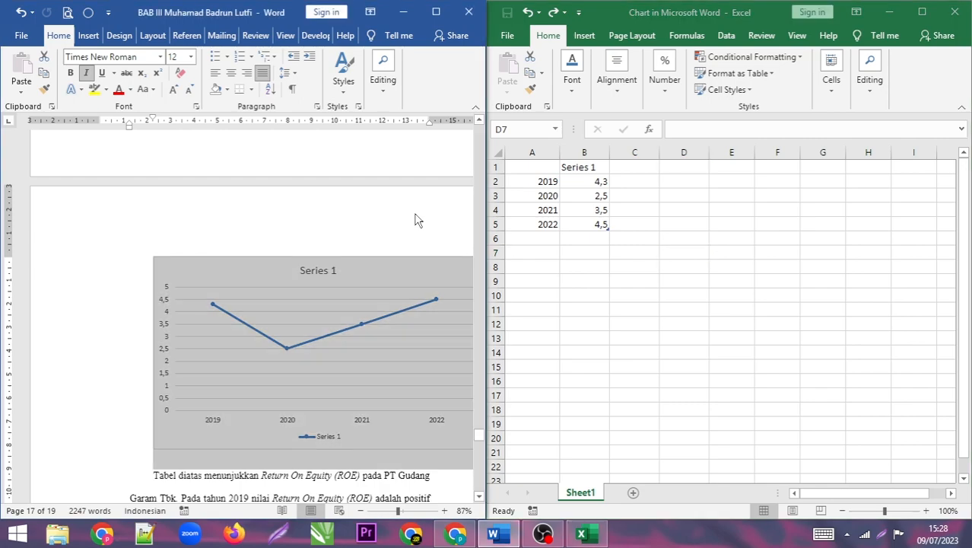
{"action": "scroll", "coordinate": [416, 221], "scroll_direction": "up", "scroll_amount": 10}
{"action": "scroll", "coordinate": [419, 239], "scroll_direction": "down", "scroll_amount": 5}
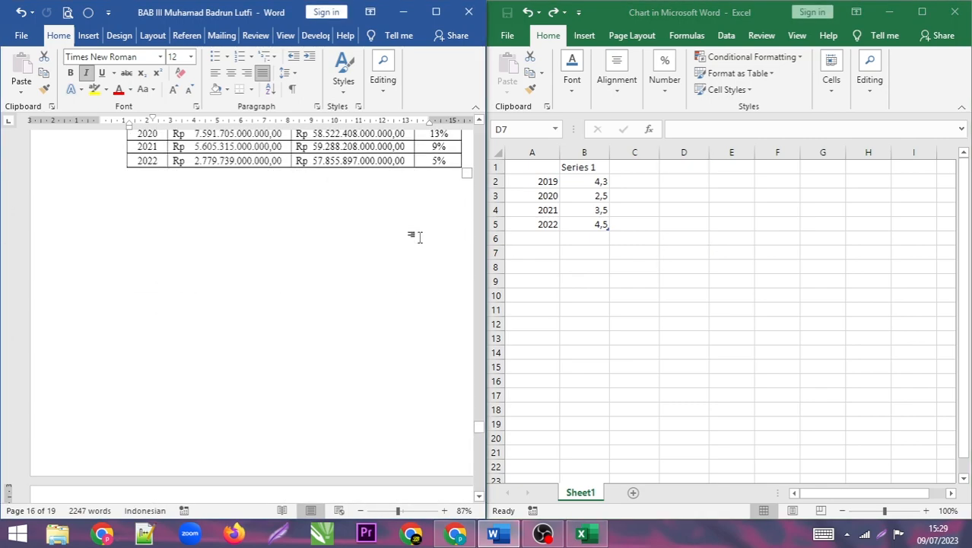
{"action": "left_click", "coordinate": [408, 304]}
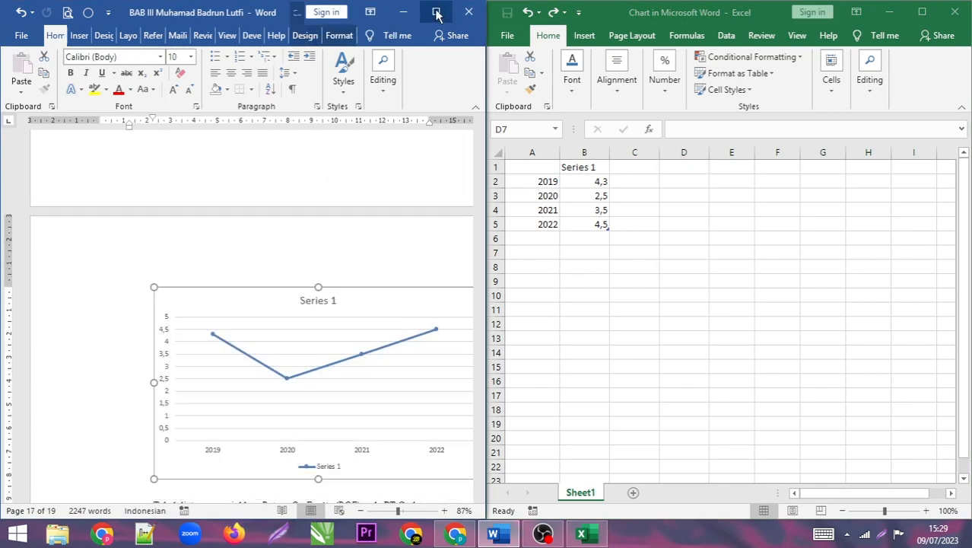
{"action": "left_click", "coordinate": [436, 12]}
{"action": "left_click", "coordinate": [713, 300]}
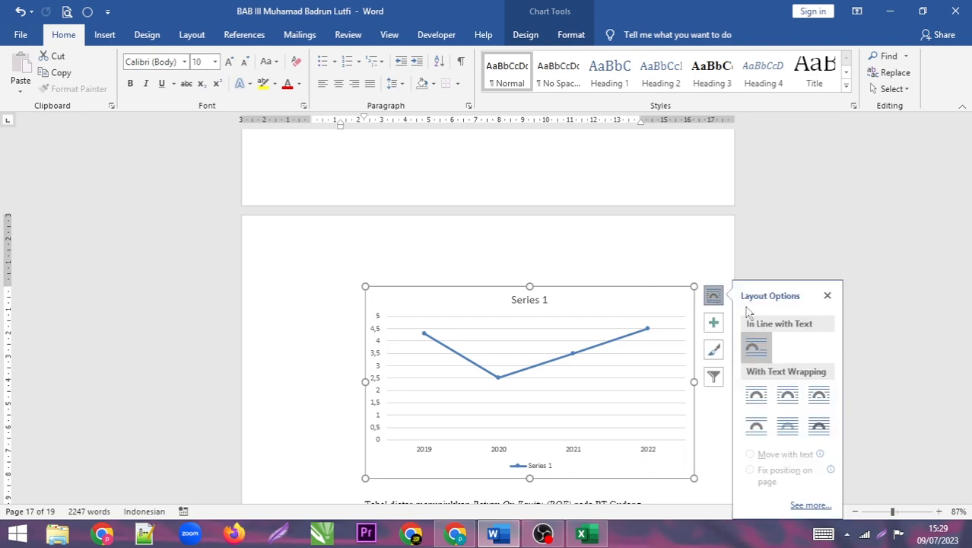
{"action": "left_click", "coordinate": [757, 394]}
- Move the line chart directly below PT Gudang Garam Tbk's Return On Equity table, shifted so its left edge sits slightly outside the table's
{"action": "scroll", "coordinate": [586, 259], "scroll_direction": "up", "scroll_amount": 8}
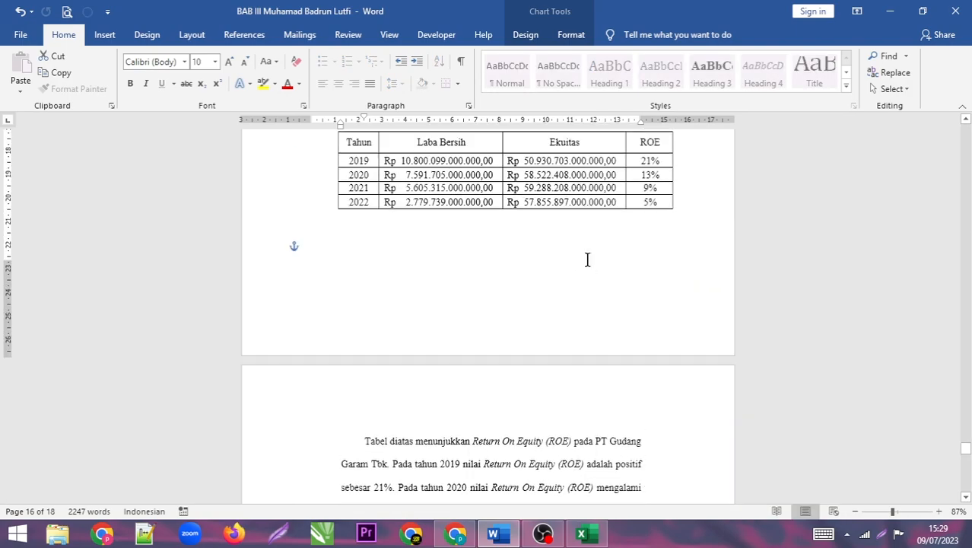
{"action": "scroll", "coordinate": [590, 262], "scroll_direction": "down", "scroll_amount": 3}
{"action": "scroll", "coordinate": [590, 262], "scroll_direction": "up", "scroll_amount": 10}
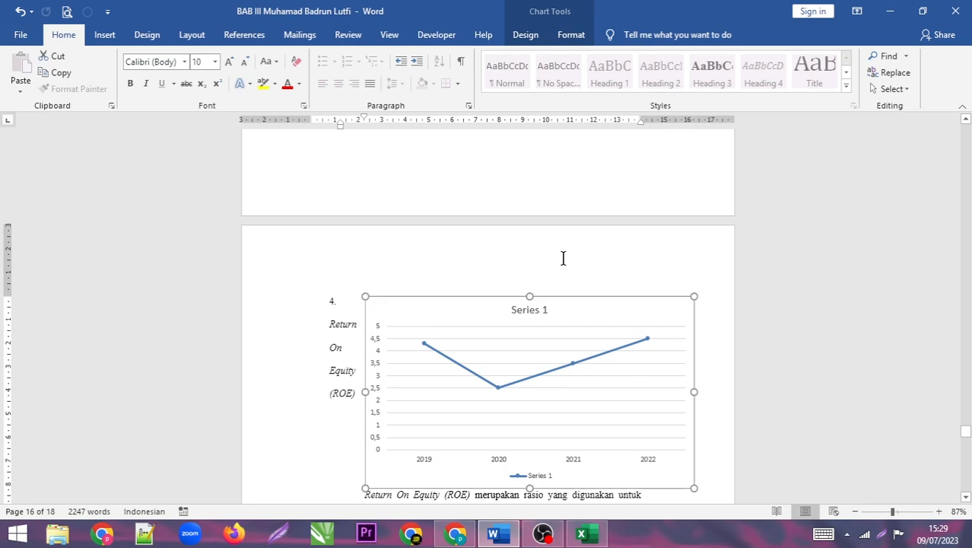
{"action": "left_click_drag", "start_coordinate": [551, 397], "coordinate": [553, 425]}
{"action": "scroll", "coordinate": [564, 279], "scroll_direction": "down", "scroll_amount": 10}
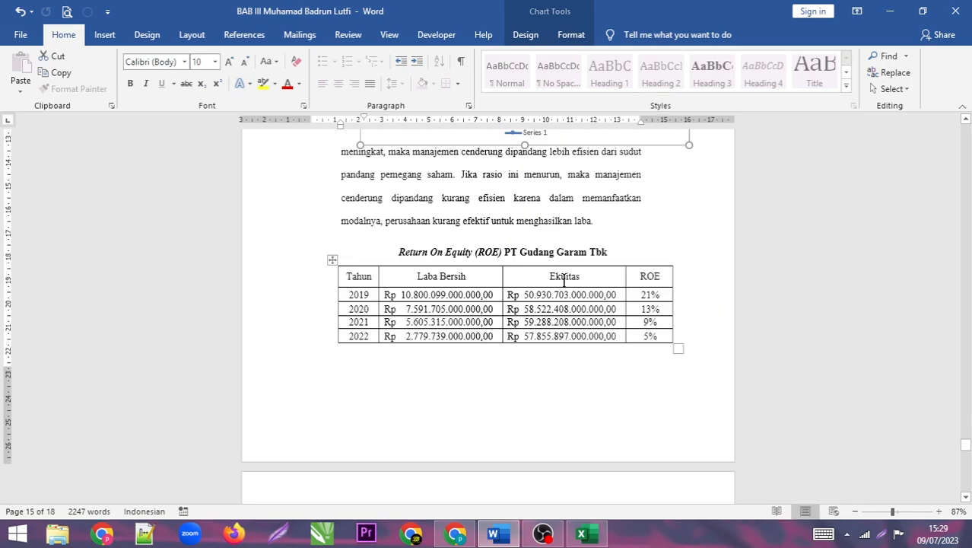
{"action": "scroll", "coordinate": [575, 226], "scroll_direction": "up", "scroll_amount": 5}
{"action": "left_click_drag", "start_coordinate": [565, 196], "coordinate": [546, 434]}
{"action": "scroll", "coordinate": [614, 326], "scroll_direction": "down", "scroll_amount": 8}
{"action": "scroll", "coordinate": [718, 321], "scroll_direction": "up", "scroll_amount": 6}
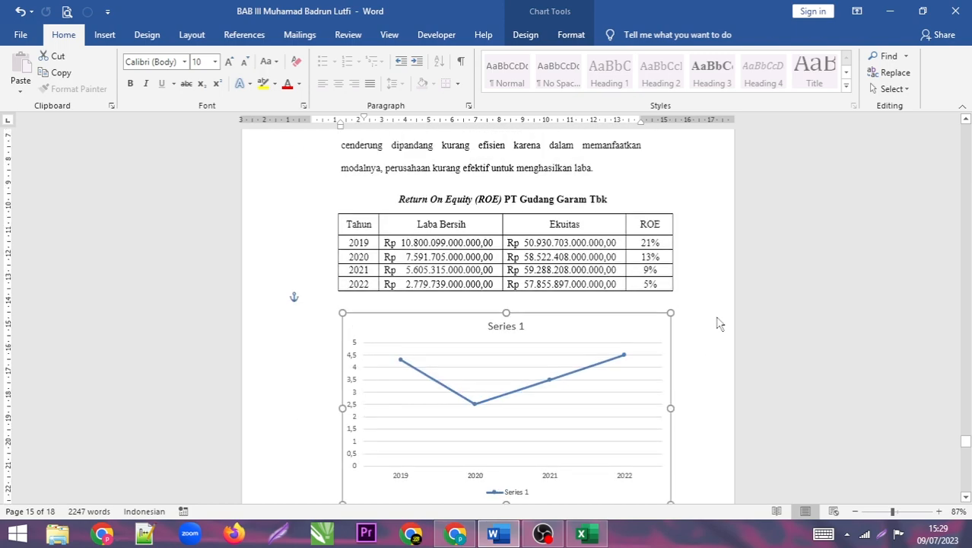
{"action": "scroll", "coordinate": [639, 320], "scroll_direction": "down", "scroll_amount": 1}
{"action": "scroll", "coordinate": [641, 322], "scroll_direction": "down", "scroll_amount": 2}
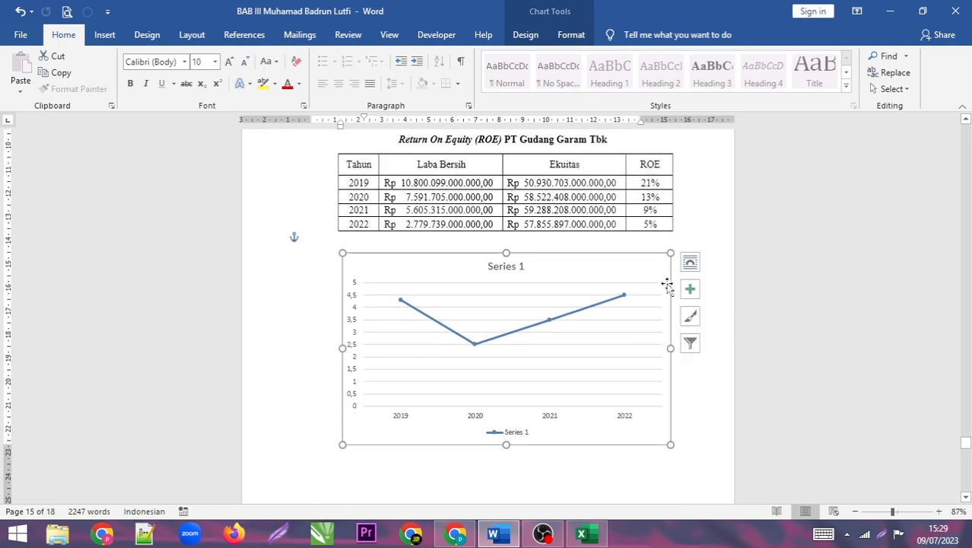
{"action": "left_click_drag", "start_coordinate": [560, 261], "coordinate": [547, 261]}
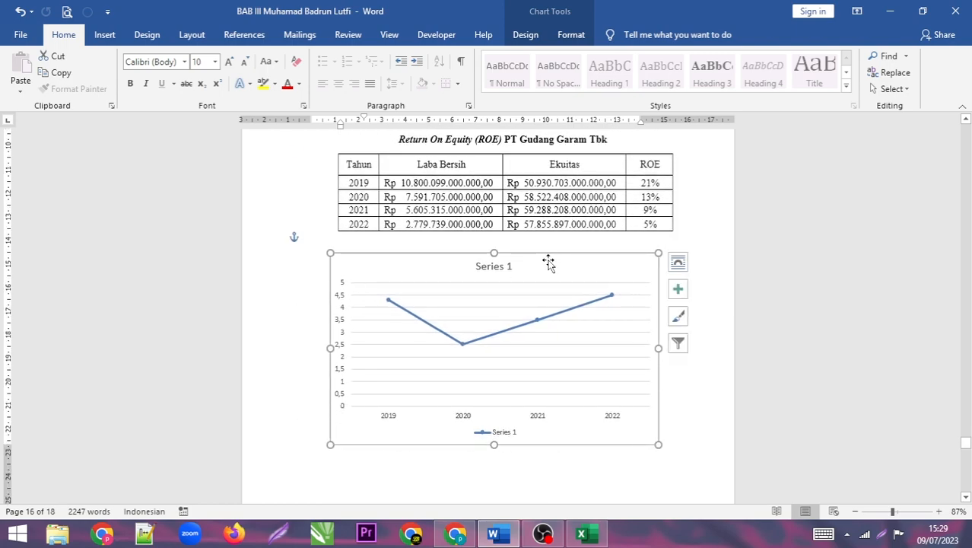
- Arrange the Word document side by side with the Excel chart data so the ROE table and chart are both in view
{"action": "key", "text": "super+Left"}
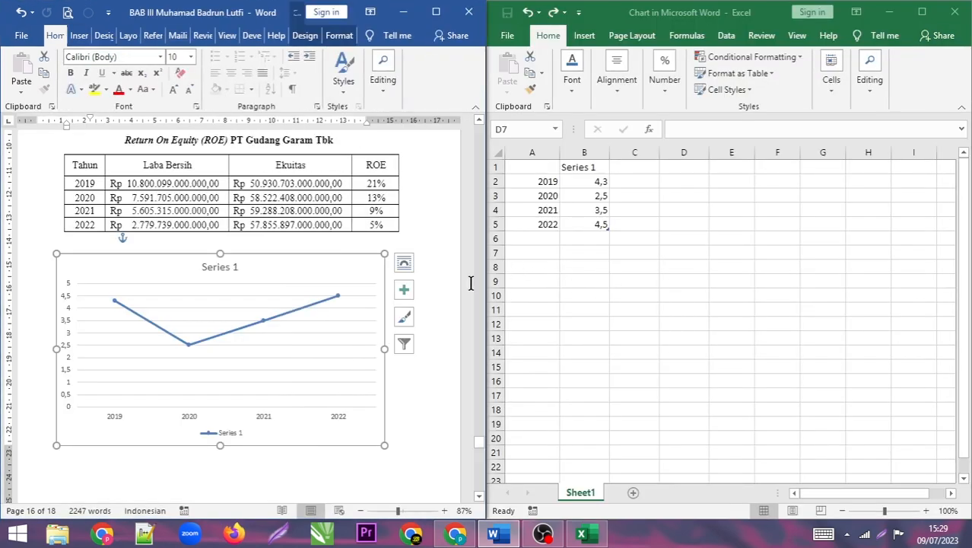
{"action": "key", "text": "super+Down"}
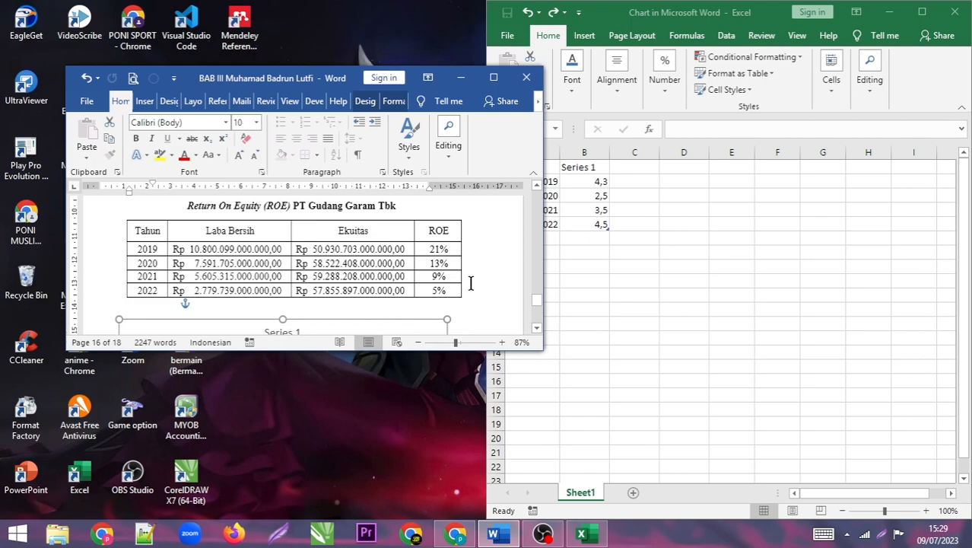
{"action": "key", "text": "super+Left"}
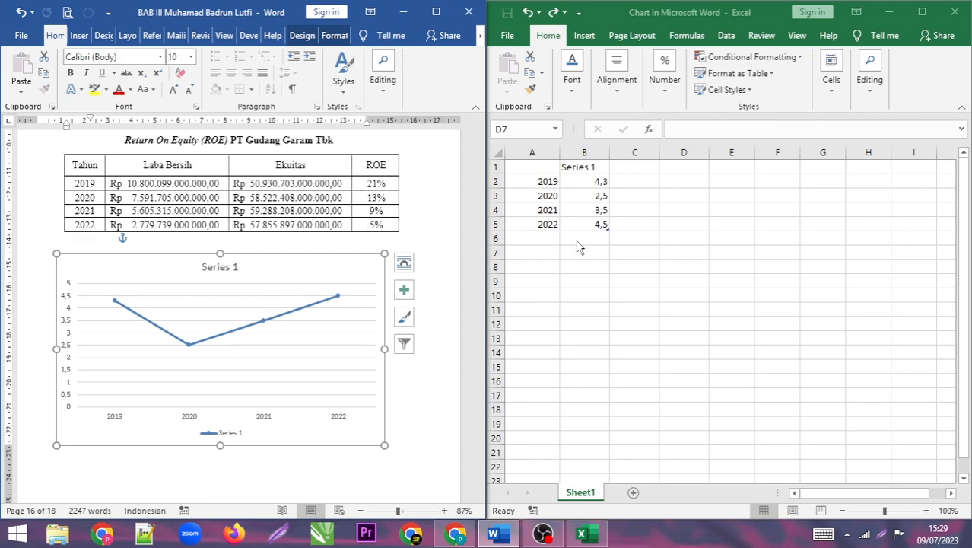
- Enter the Series 1 values 21, 13, 9 and 5 for the years 2019 to 2022 in the chart data sheet
{"action": "left_click", "coordinate": [592, 183]}
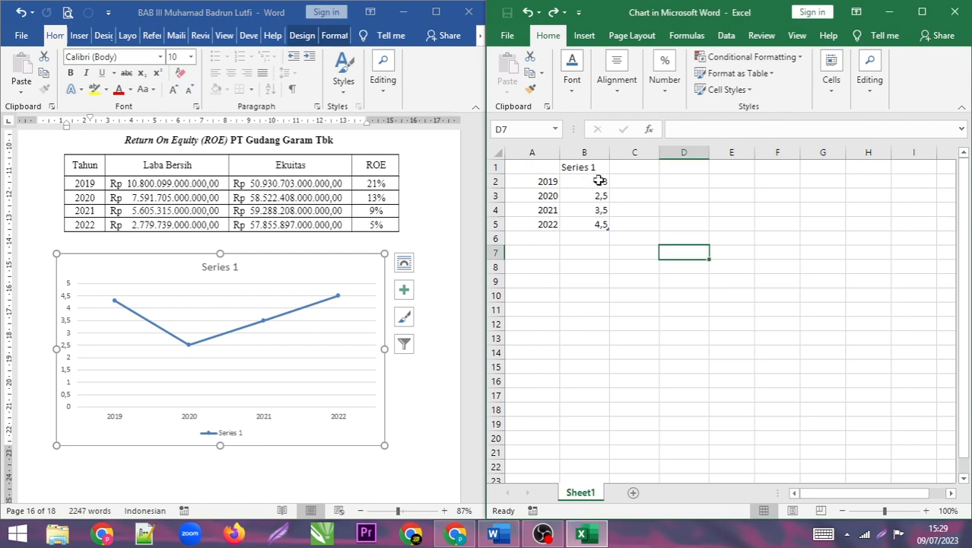
{"action": "left_click", "coordinate": [592, 183]}
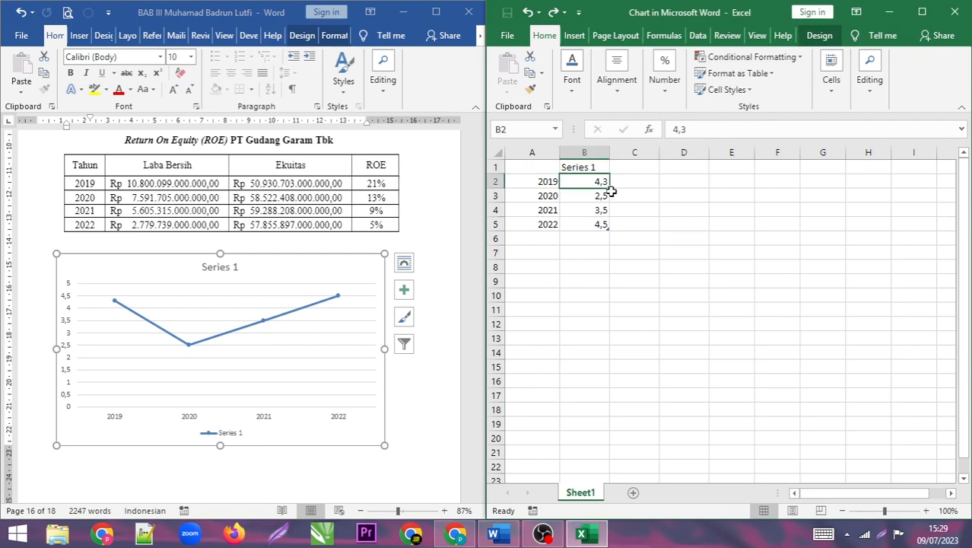
{"action": "type", "text": "21"}
{"action": "key", "text": "Return"}
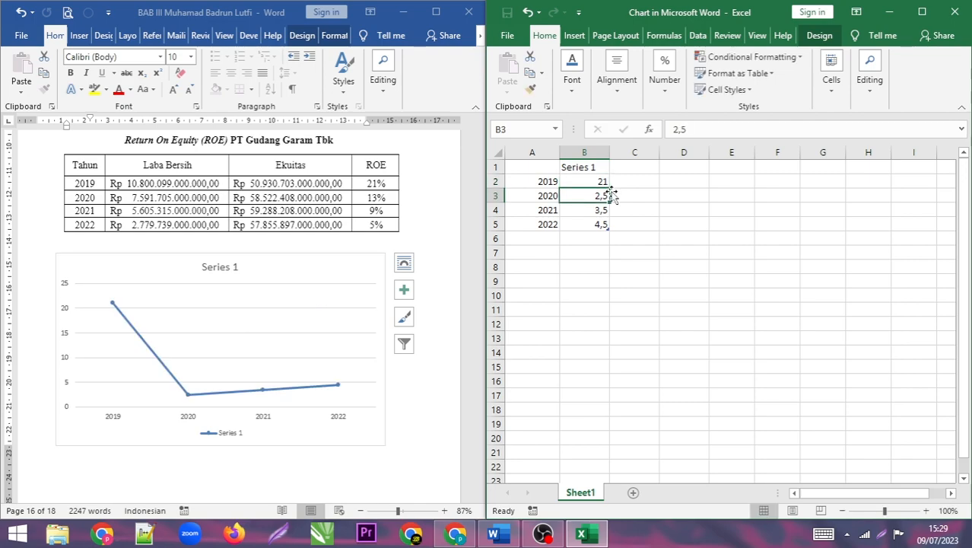
{"action": "type", "text": "13"}
{"action": "key", "text": "Return"}
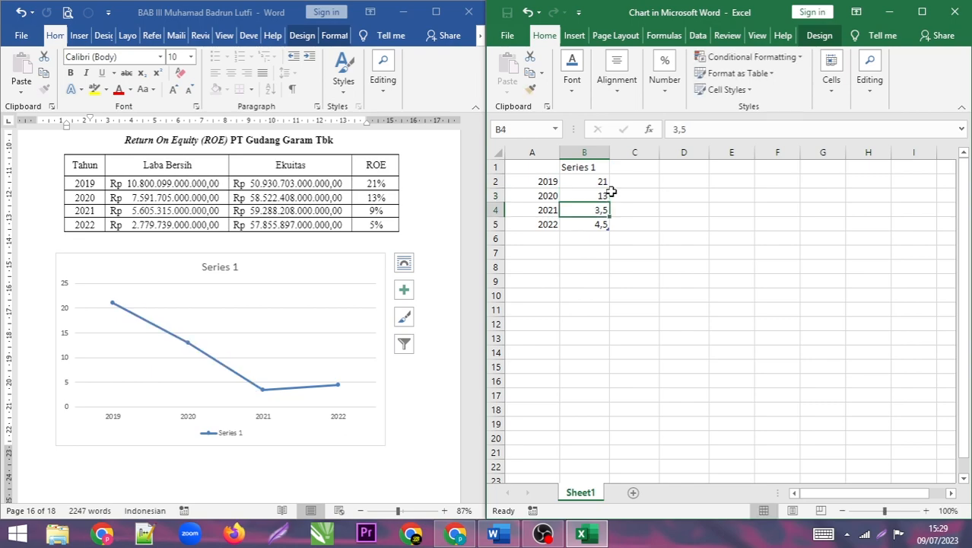
{"action": "type", "text": "9"}
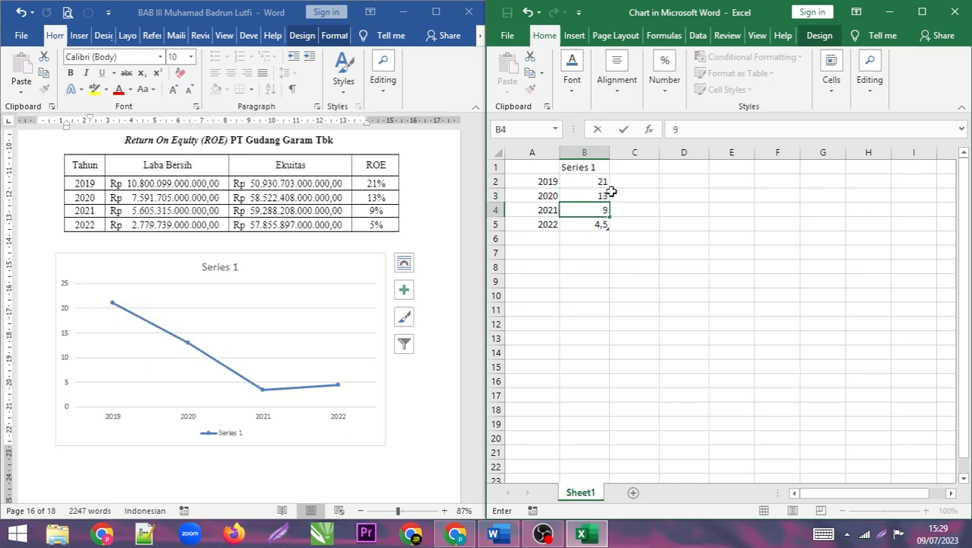
{"action": "key", "text": "Return"}
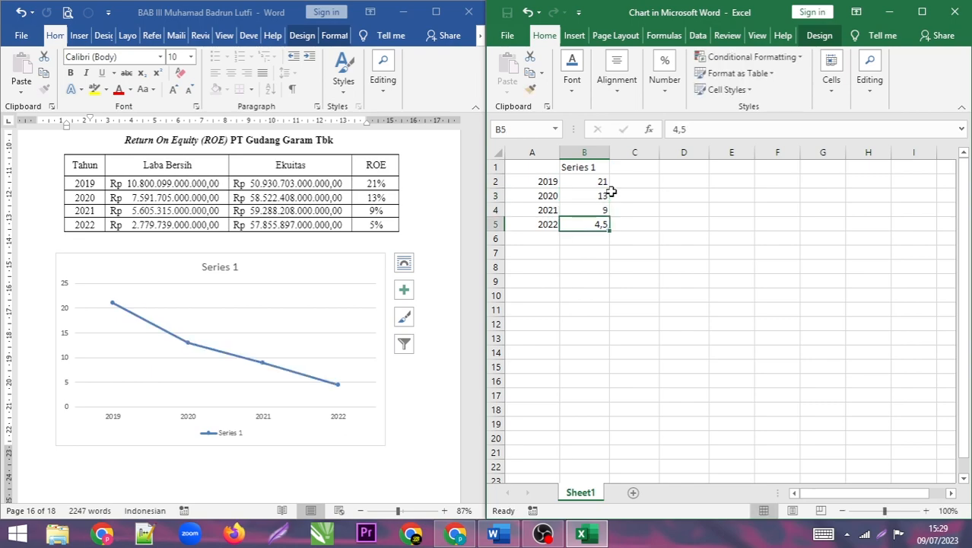
{"action": "type", "text": "5"}
{"action": "left_click", "coordinate": [669, 185]}
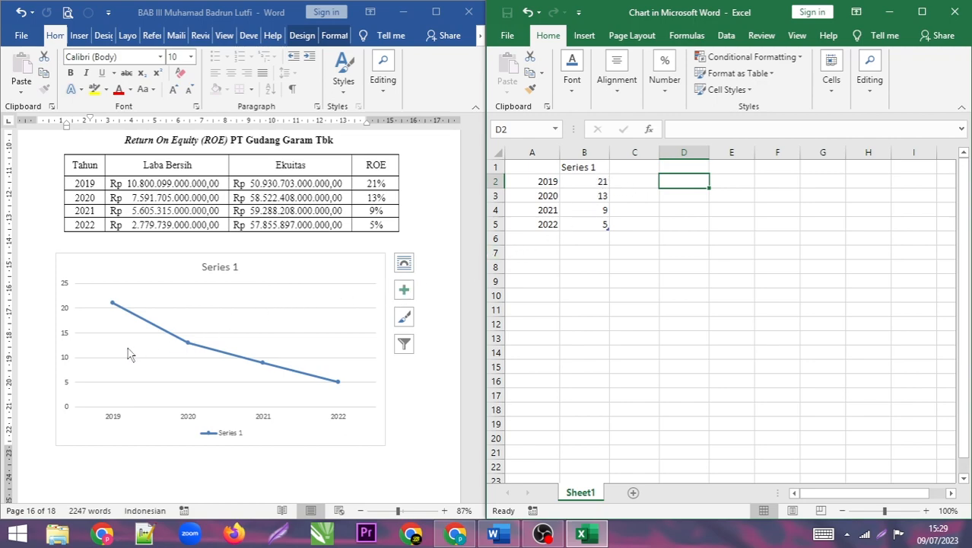
{"action": "left_click", "coordinate": [643, 220]}
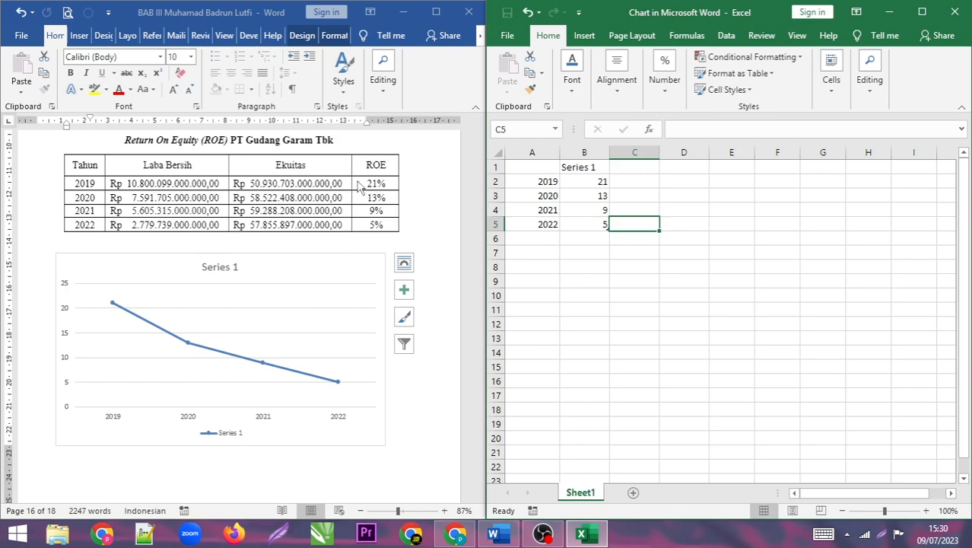
- Format the four Series 1 values in B2:B5 as percentages
{"action": "left_click_drag", "start_coordinate": [599, 182], "coordinate": [595, 222]}
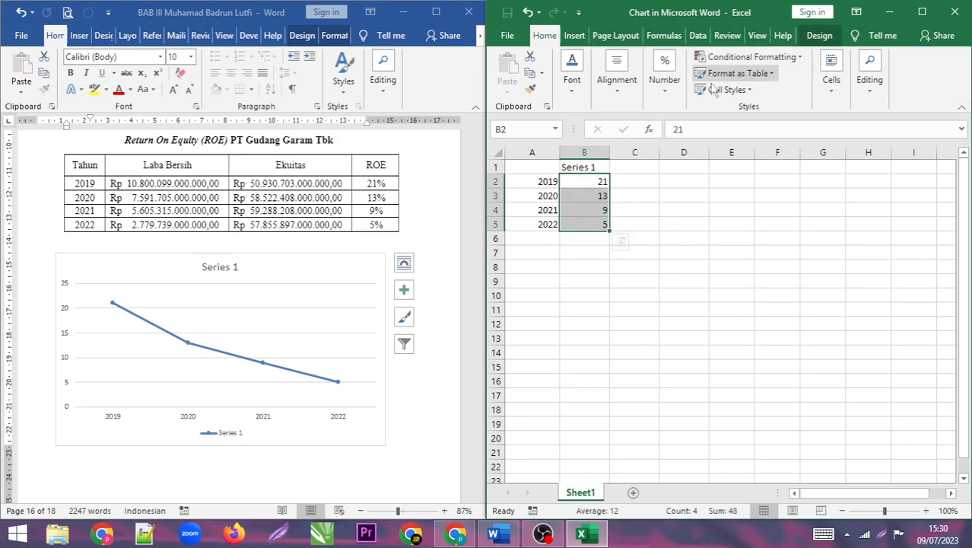
{"action": "left_click", "coordinate": [666, 89]}
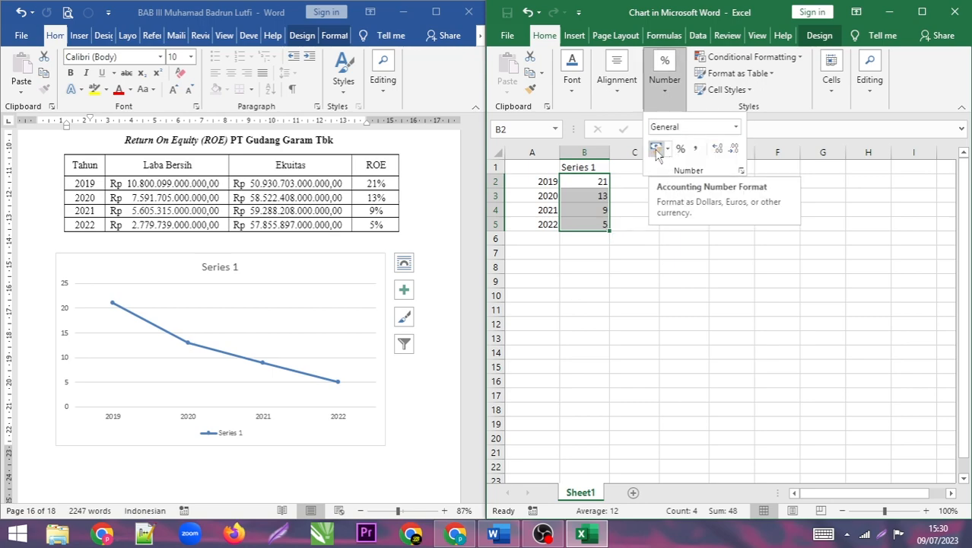
{"action": "left_click", "coordinate": [680, 150]}
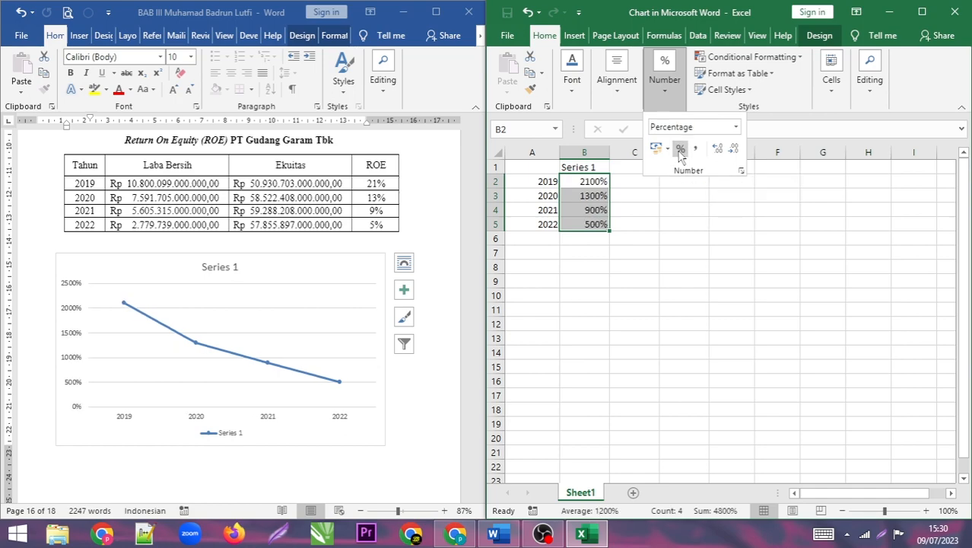
- Correct the Series 1 values to 21% for 2019 and 13% for 2020 by removing their extra zeros
{"action": "left_click", "coordinate": [596, 181]}
{"action": "double_click", "coordinate": [600, 181]}
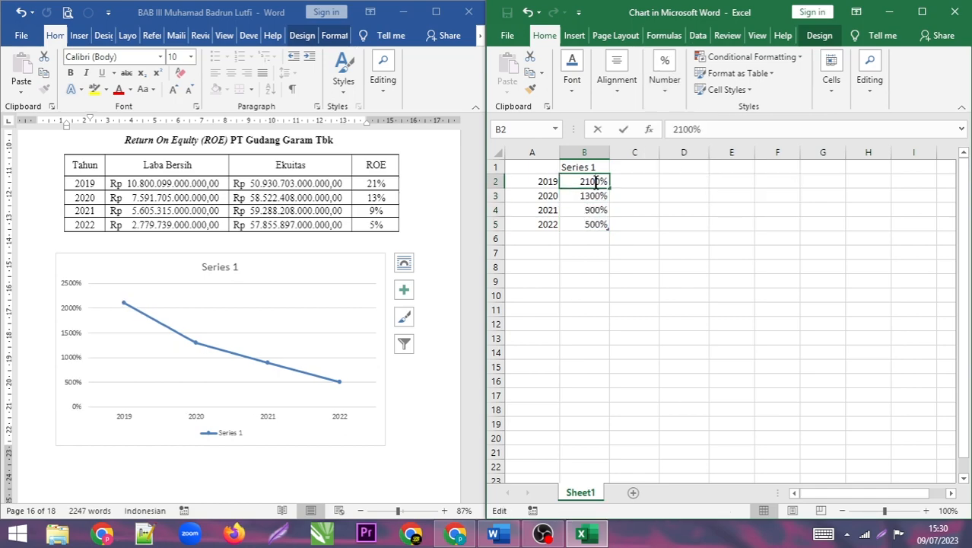
{"action": "key", "text": "BackSpace"}
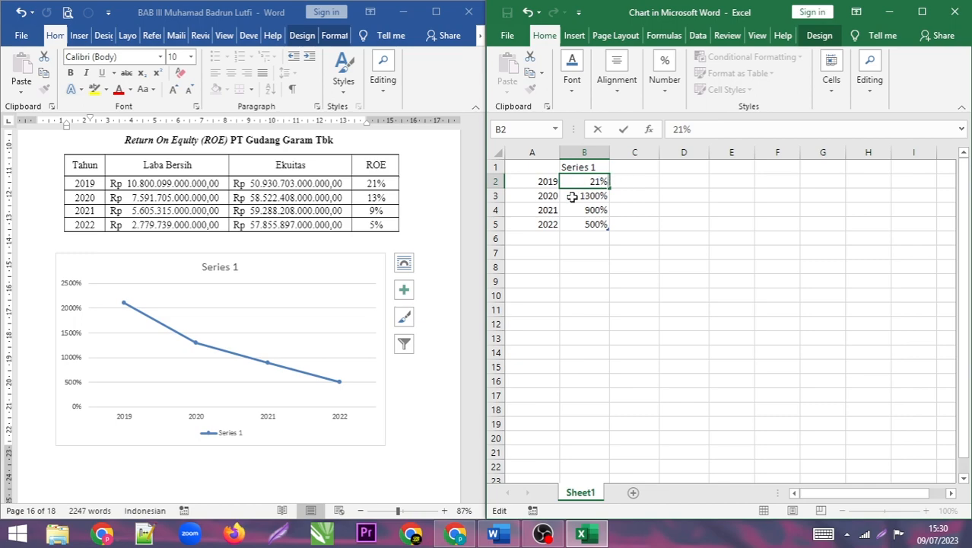
{"action": "left_click", "coordinate": [605, 195]}
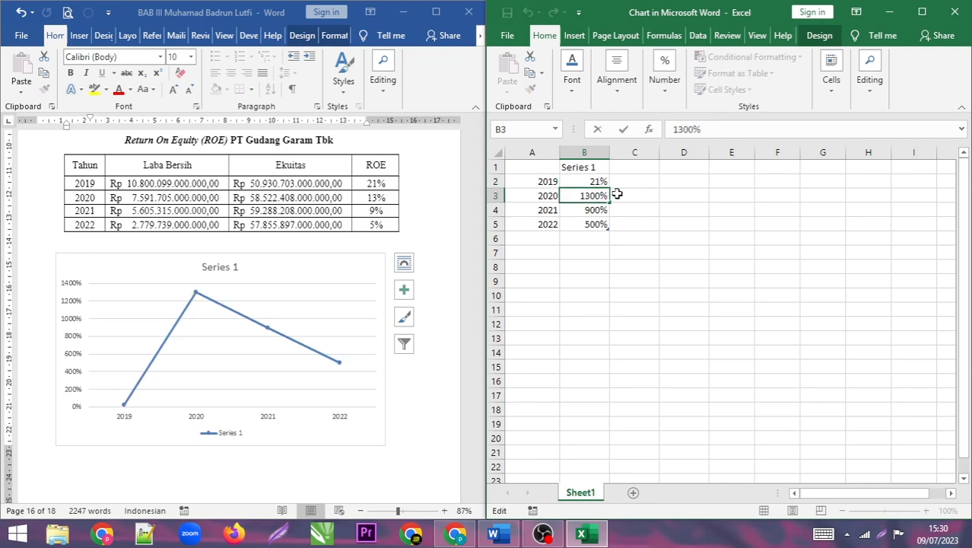
{"action": "key", "text": "BackSpace"}
{"action": "key", "text": "BackSpace"}
- Correct the Series 1 values to 9% for 2021 and 5% for 2022 by removing their extra zeros
{"action": "left_click", "coordinate": [600, 211]}
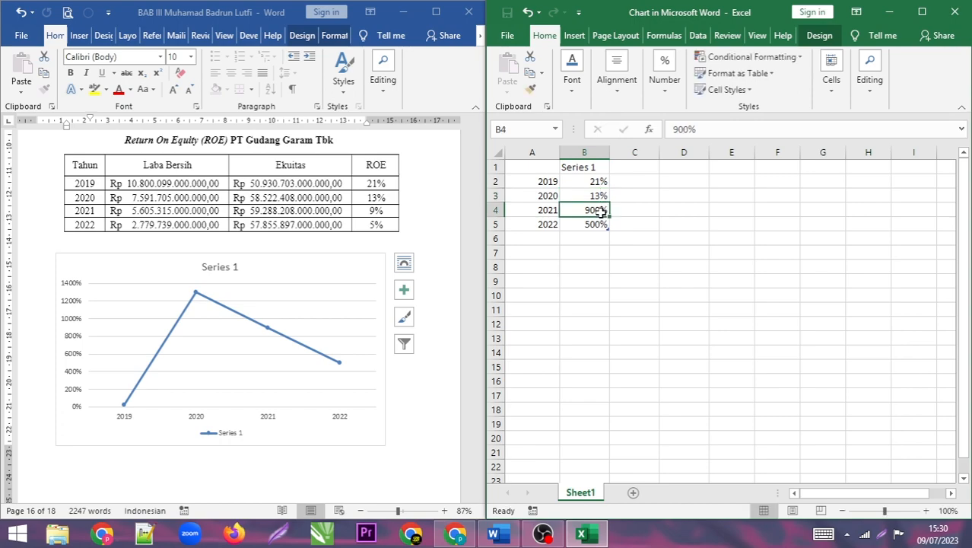
{"action": "double_click", "coordinate": [600, 211]}
{"action": "key", "text": "BackSpace"}
{"action": "key", "text": "BackSpace"}
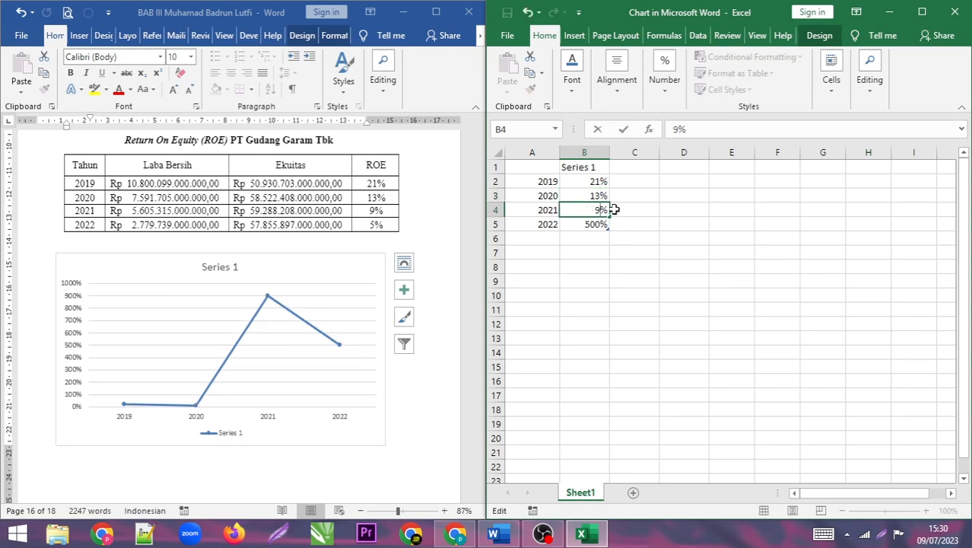
{"action": "left_click", "coordinate": [596, 224]}
{"action": "double_click", "coordinate": [597, 224]}
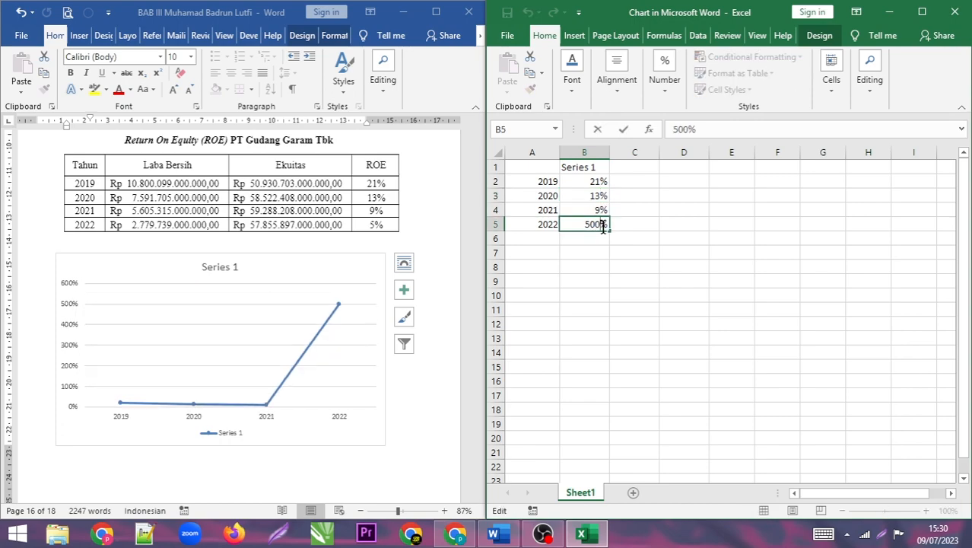
{"action": "key", "text": "BackSpace"}
{"action": "key", "text": "BackSpace"}
{"action": "left_click", "coordinate": [638, 220]}
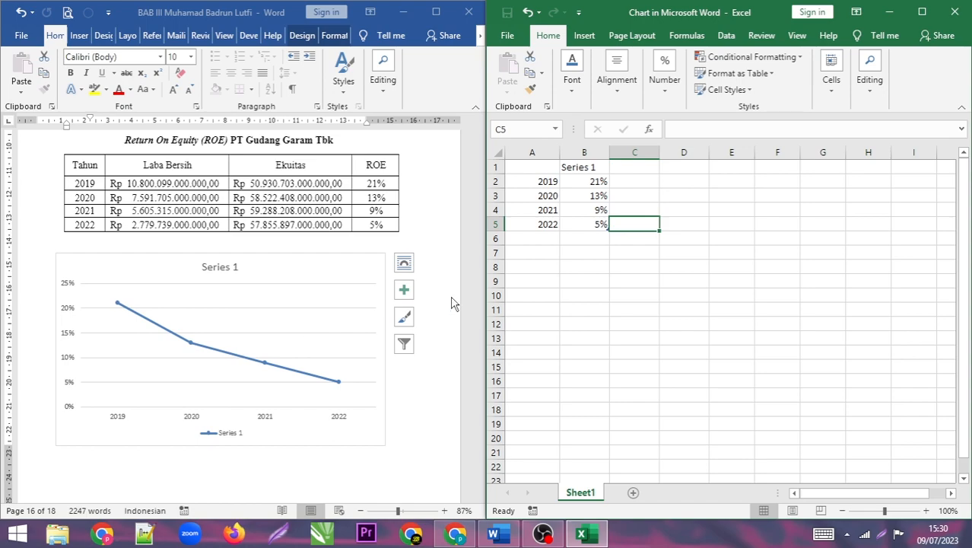
{"action": "left_click", "coordinate": [794, 263]}
{"action": "scroll", "coordinate": [281, 314], "scroll_direction": "down", "scroll_amount": 2}
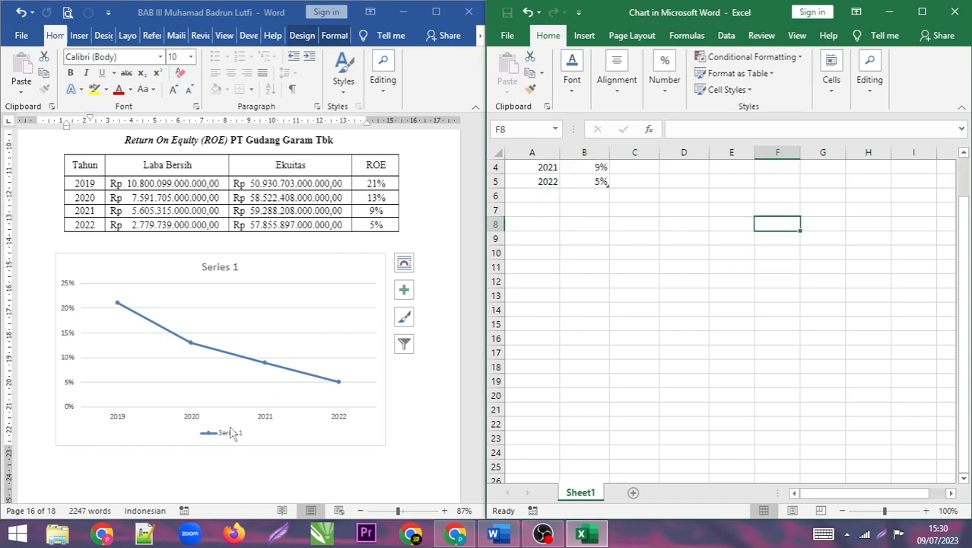
- Delete the Series 1 legend below the line chart in the Word document
{"action": "left_click", "coordinate": [229, 432]}
{"action": "left_click", "coordinate": [224, 442]}
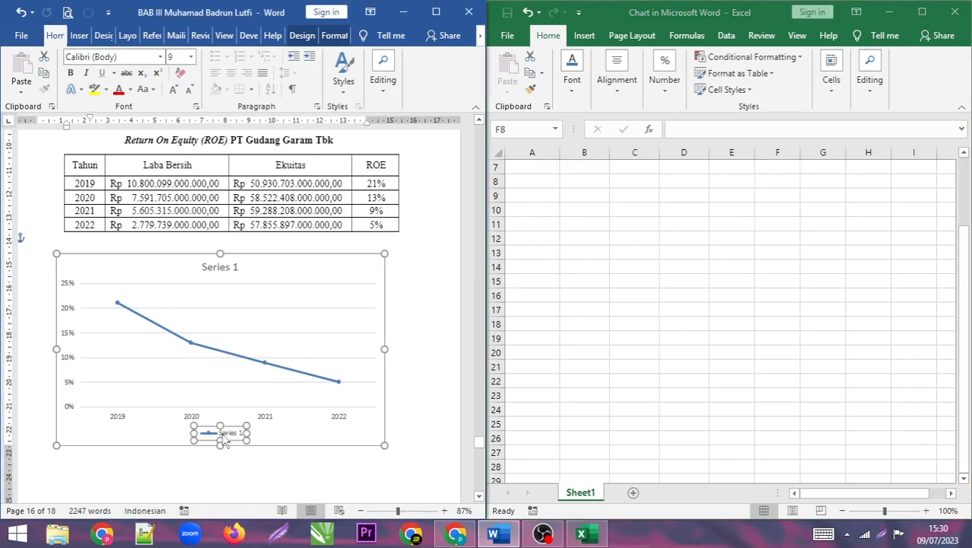
{"action": "double_click", "coordinate": [227, 431]}
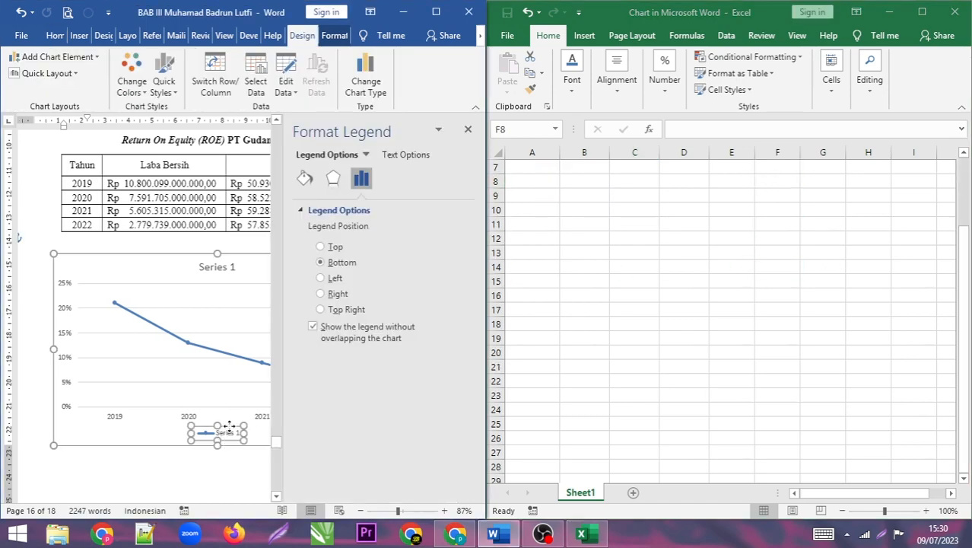
{"action": "left_click", "coordinate": [468, 130]}
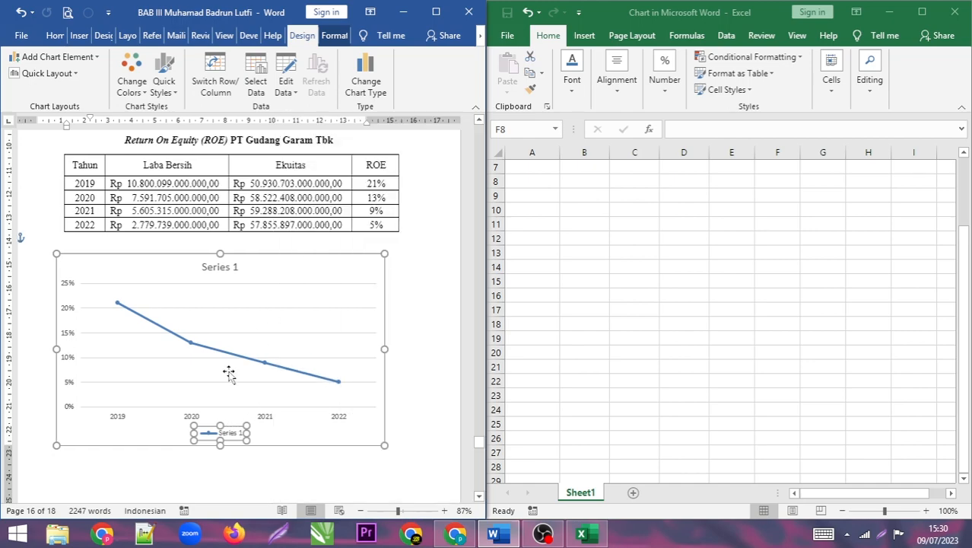
{"action": "right_click", "coordinate": [231, 428]}
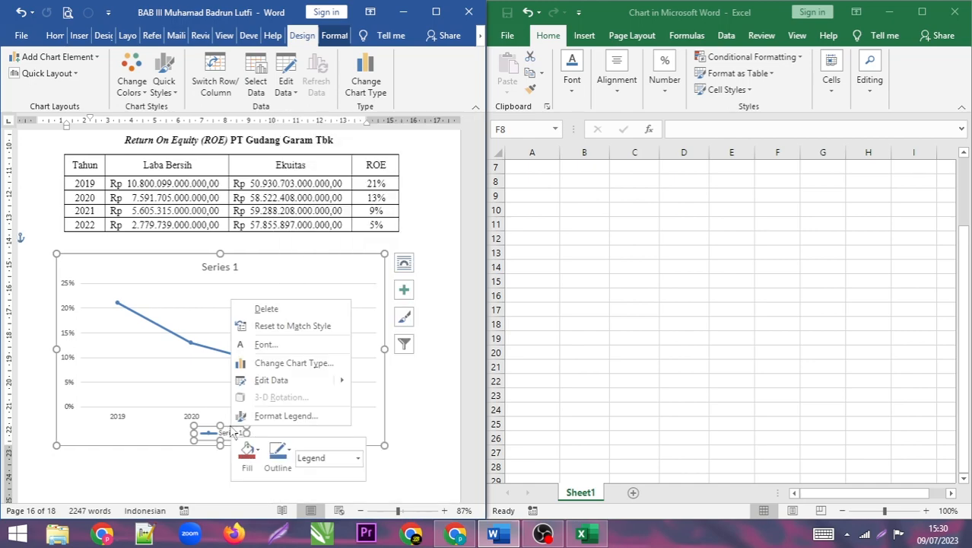
{"action": "left_click", "coordinate": [268, 308]}
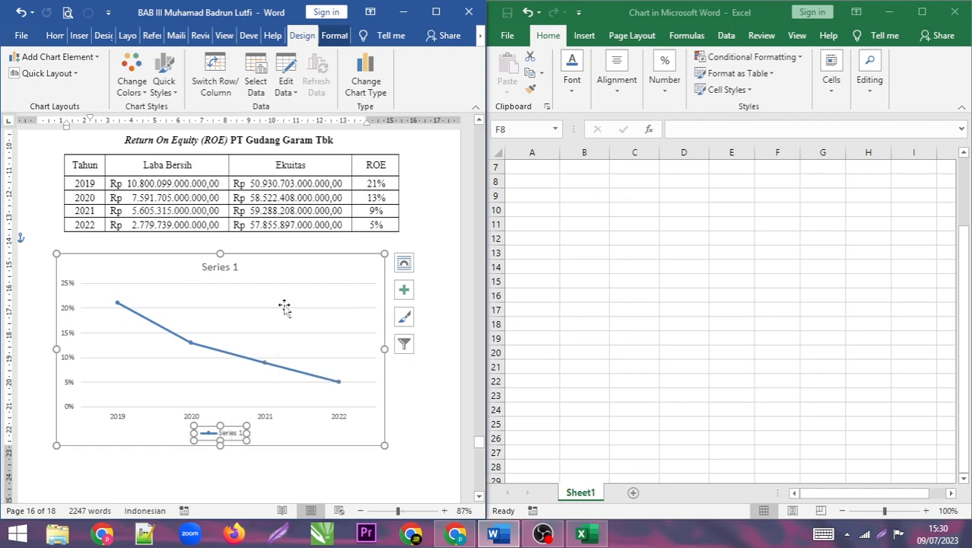
- Examine the title of the finished PT H.M. Sampoerna Tbk ROE chart further down, then return to the Gudang Garam chart
{"action": "left_click", "coordinate": [221, 266]}
{"action": "scroll", "coordinate": [261, 295], "scroll_direction": "down", "scroll_amount": 8}
{"action": "scroll", "coordinate": [265, 304], "scroll_direction": "down", "scroll_amount": 10}
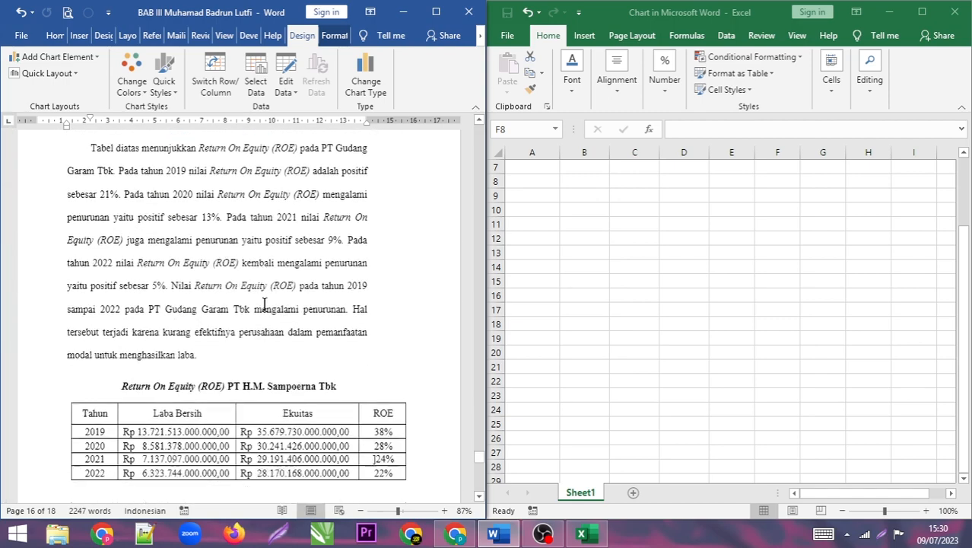
{"action": "scroll", "coordinate": [236, 290], "scroll_direction": "down", "scroll_amount": 4}
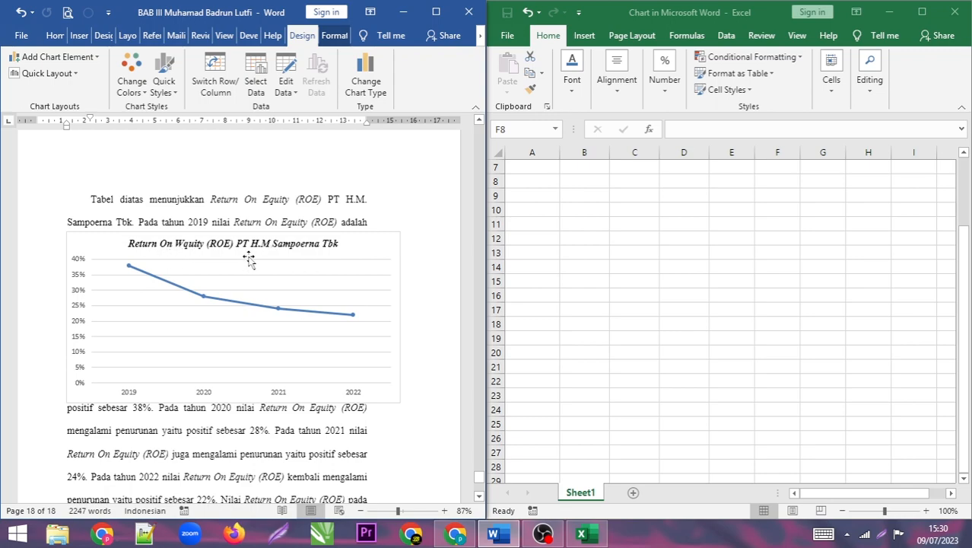
{"action": "scroll", "coordinate": [325, 251], "scroll_direction": "up", "scroll_amount": 10}
{"action": "scroll", "coordinate": [340, 262], "scroll_direction": "up", "scroll_amount": 15}
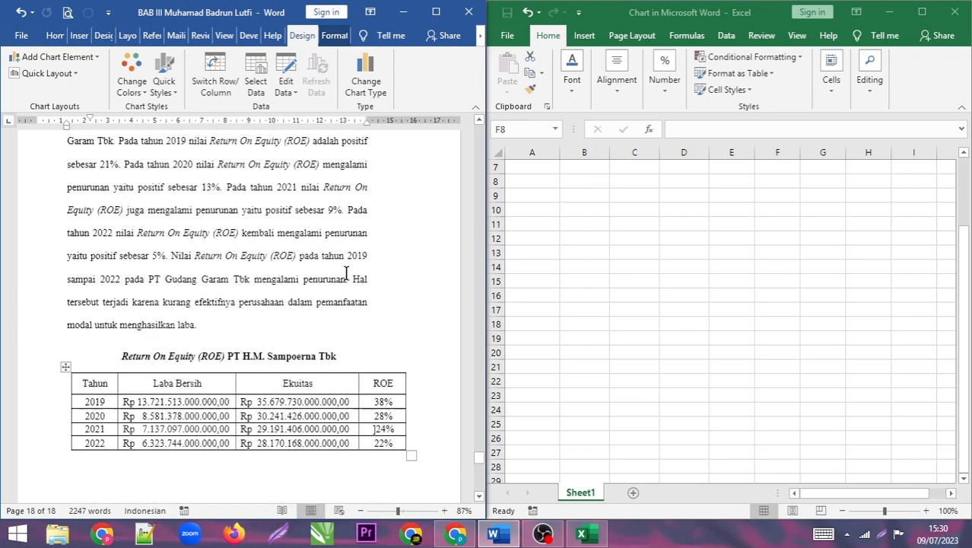
{"action": "scroll", "coordinate": [264, 236], "scroll_direction": "up", "scroll_amount": 4}
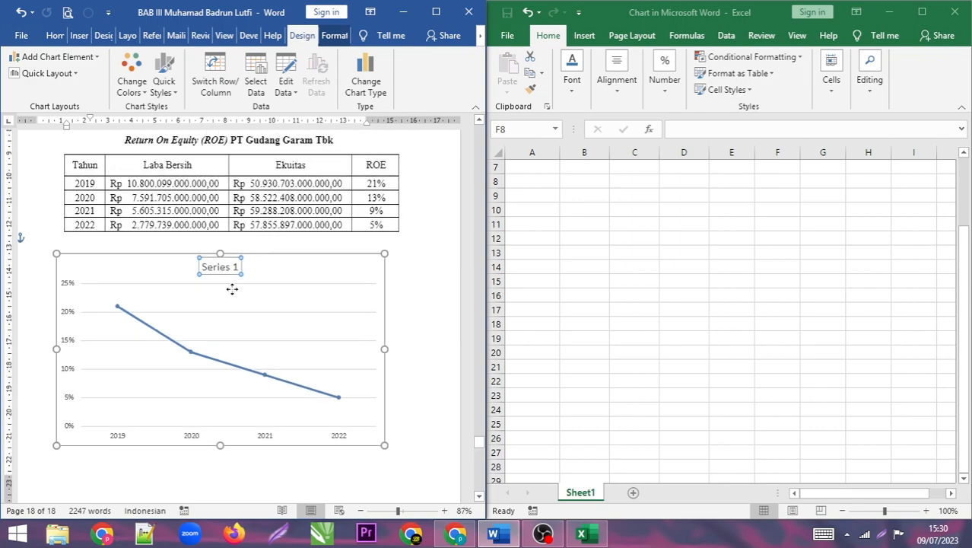
- Delete the "Series 1" placeholder text from the title of the Gudang Garam line chart
{"action": "double_click", "coordinate": [233, 358]}
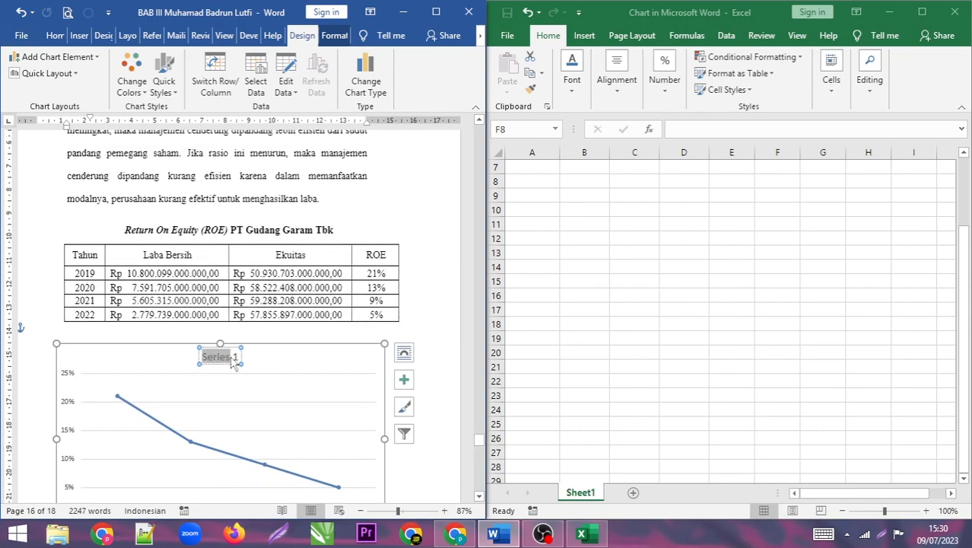
{"action": "key", "text": "BackSpace"}
{"action": "key", "text": "ctrl+z"}
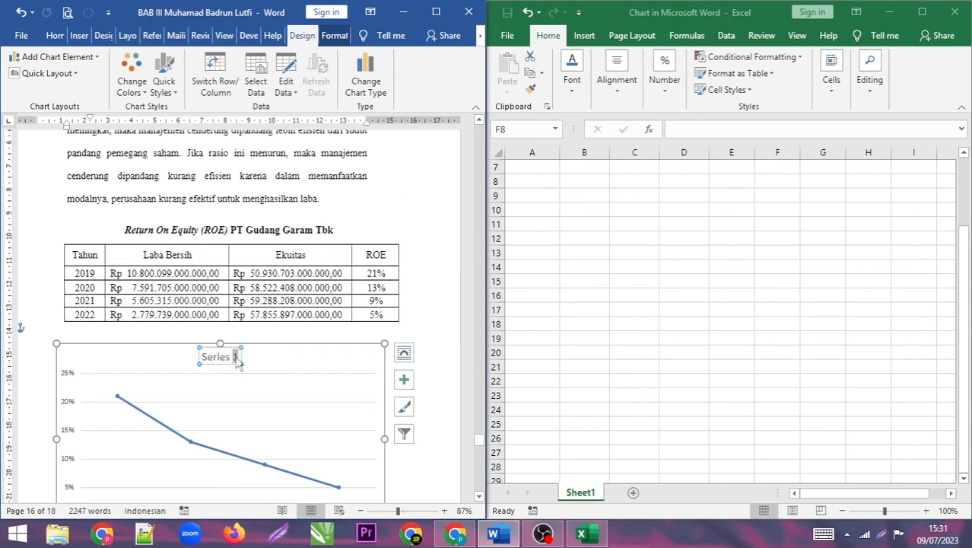
{"action": "key", "text": "BackSpace"}
{"action": "key", "text": "BackSpace"}
{"action": "key", "text": "BackSpace"}
{"action": "key", "text": "BackSpace"}
{"action": "key", "text": "BackSpace"}
{"action": "key", "text": "BackSpace"}
{"action": "key", "text": "BackSpace"}
{"action": "key", "text": "BackSpace"}
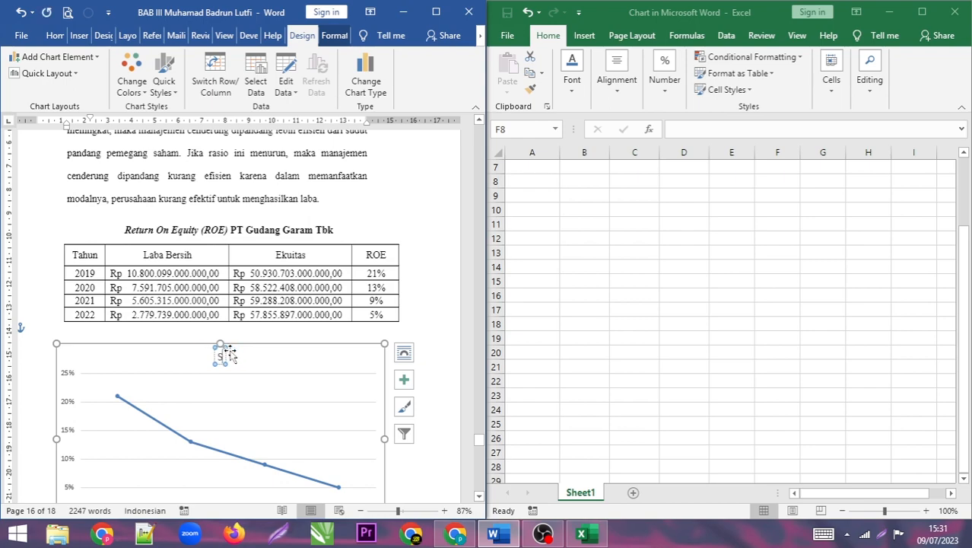
- Enter "Return On Equity (ROE) PT Gudang Garam Tbk" as the chart title
{"action": "type", "text": "Rw"}
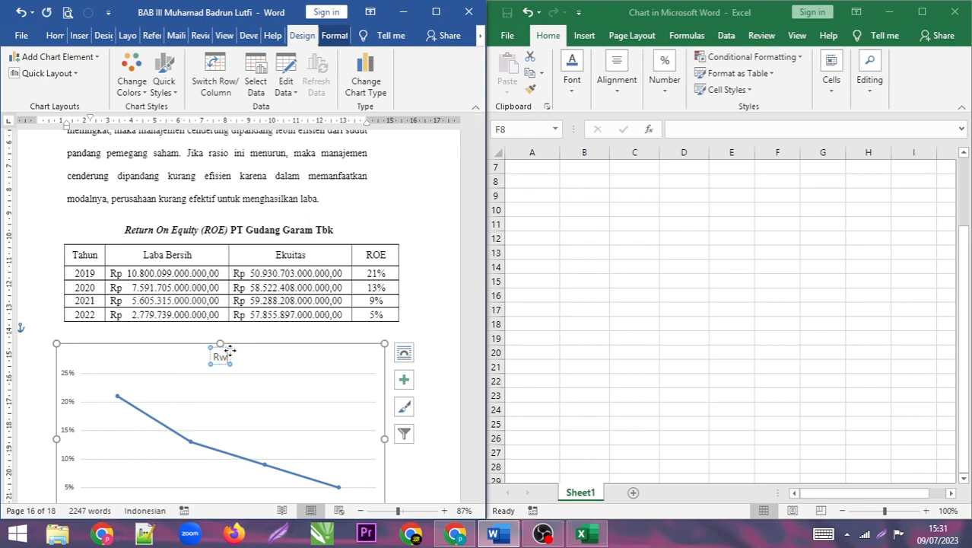
{"action": "key", "text": "BackSpace"}
{"action": "type", "text": "eturn"}
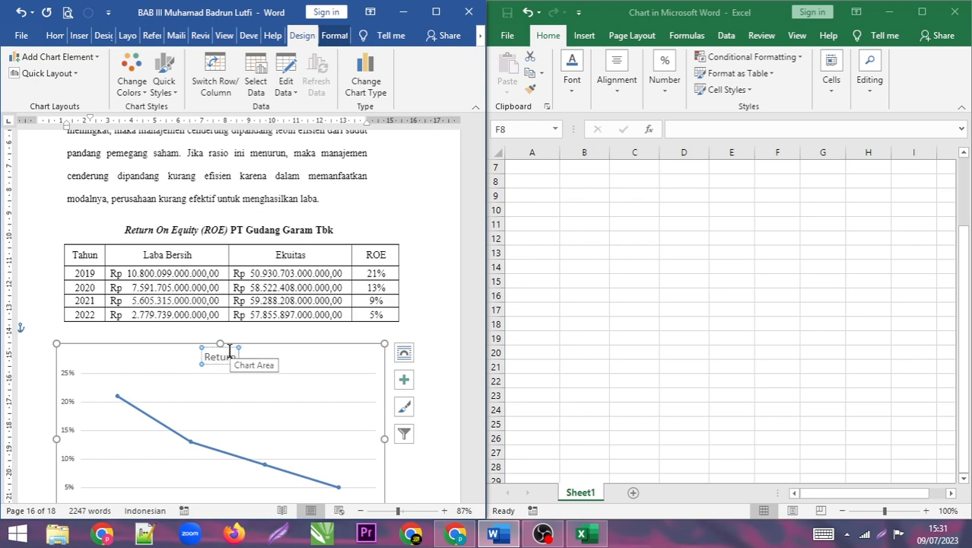
{"action": "type", "text": " On"}
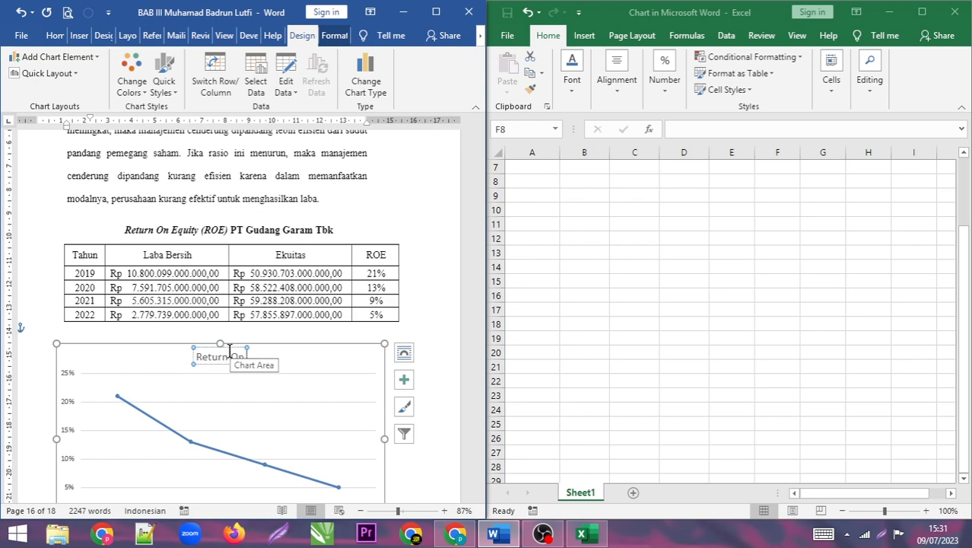
{"action": "type", "text": " E"}
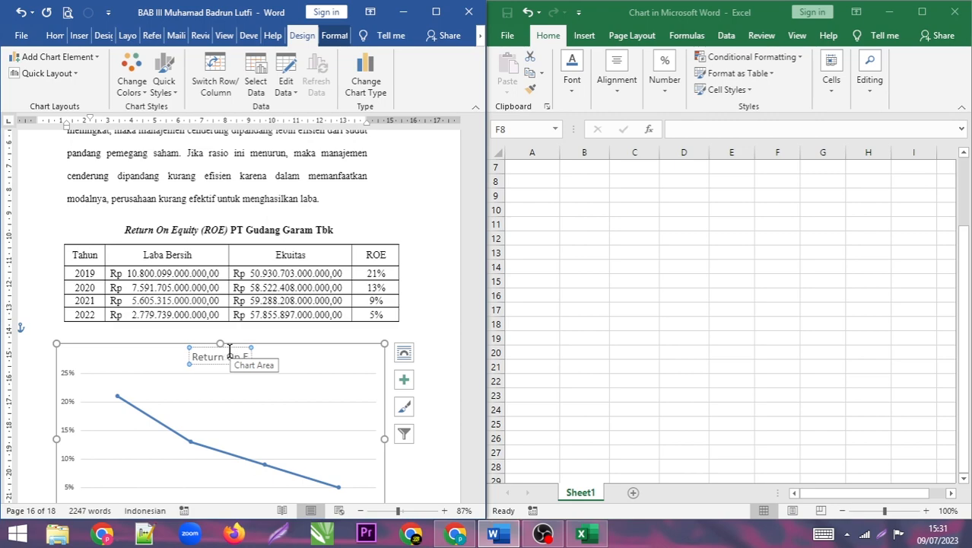
{"action": "type", "text": "quity"}
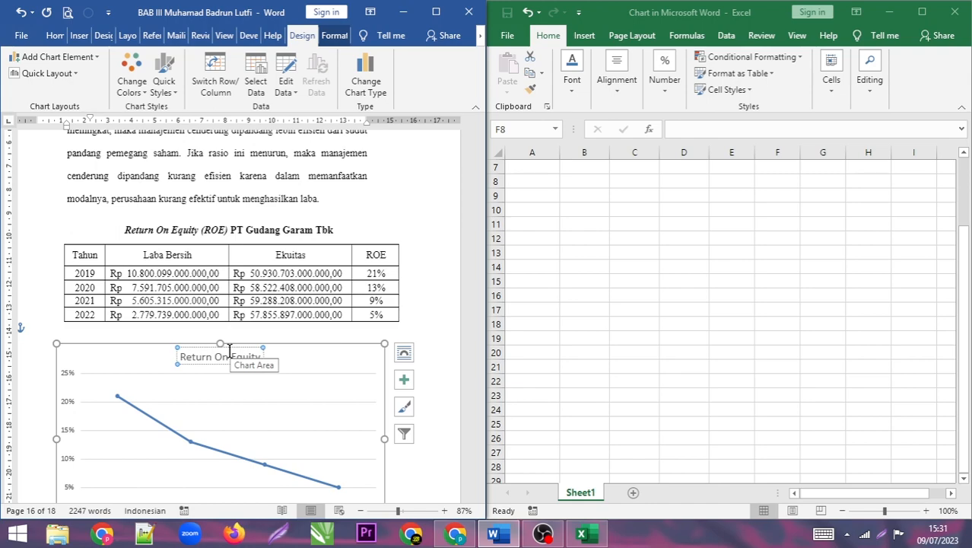
{"action": "type", "text": " (R"}
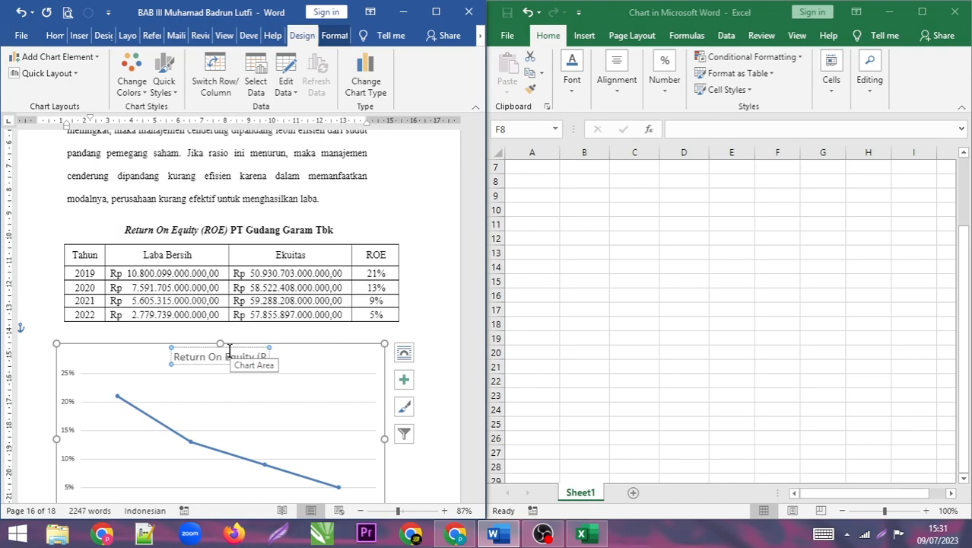
{"action": "type", "text": "OE"}
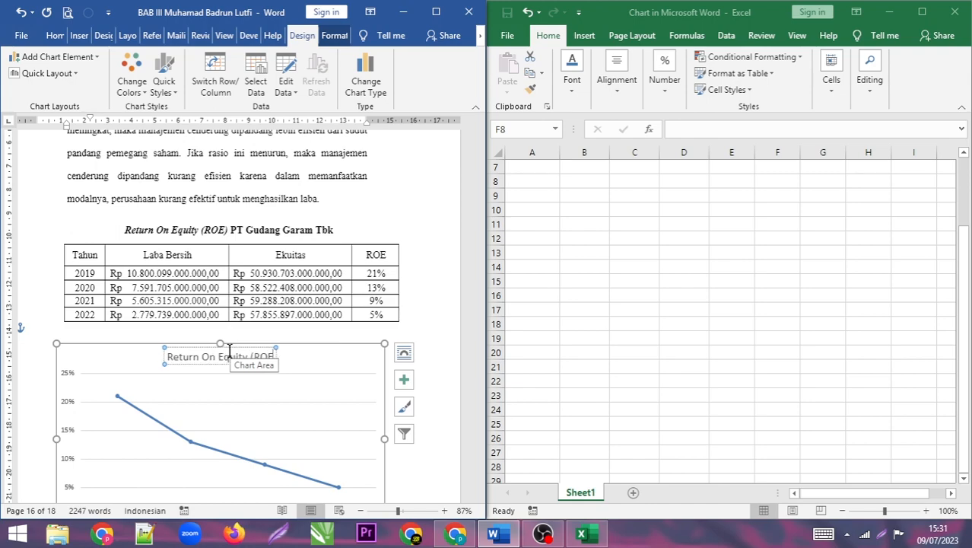
{"action": "type", "text": ")"}
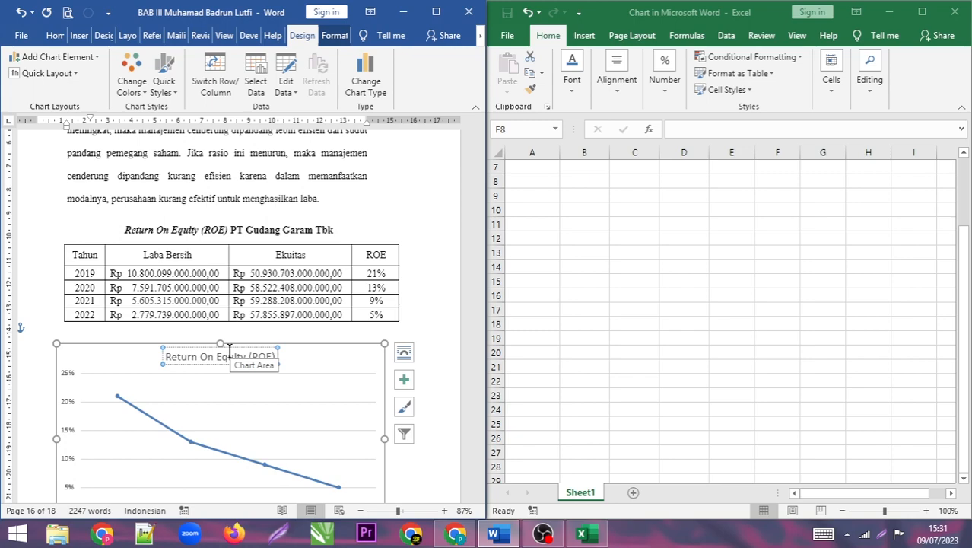
{"action": "type", "text": " PT"}
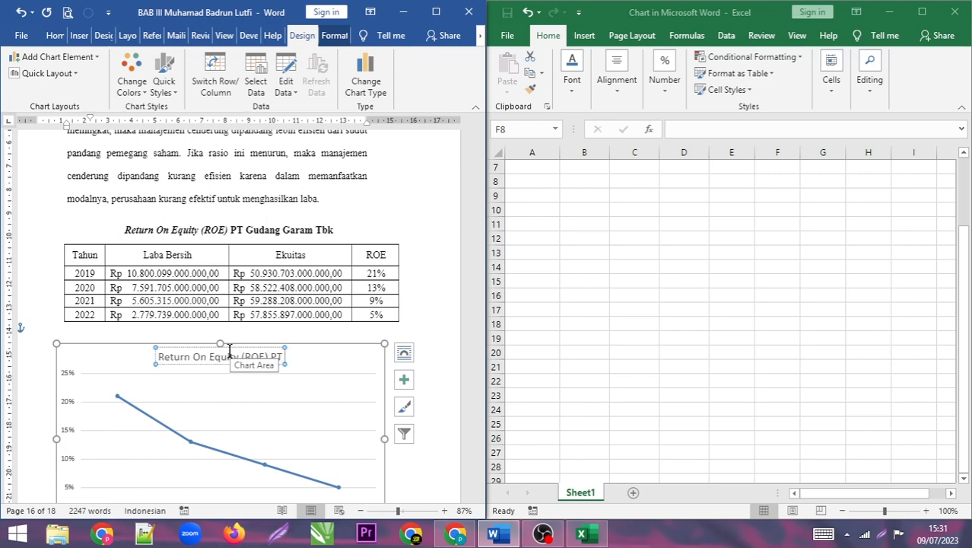
{"action": "type", "text": " Gudang G"}
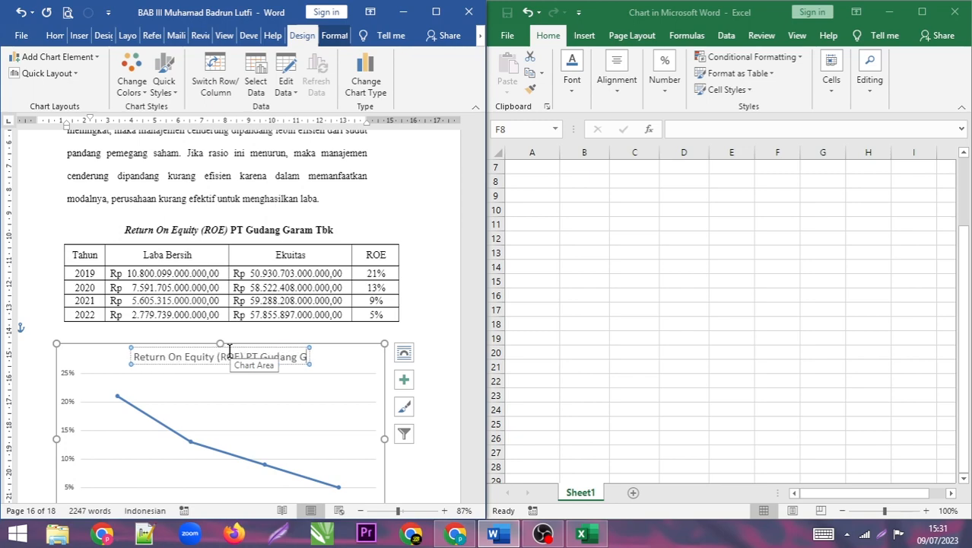
{"action": "type", "text": "aram T"}
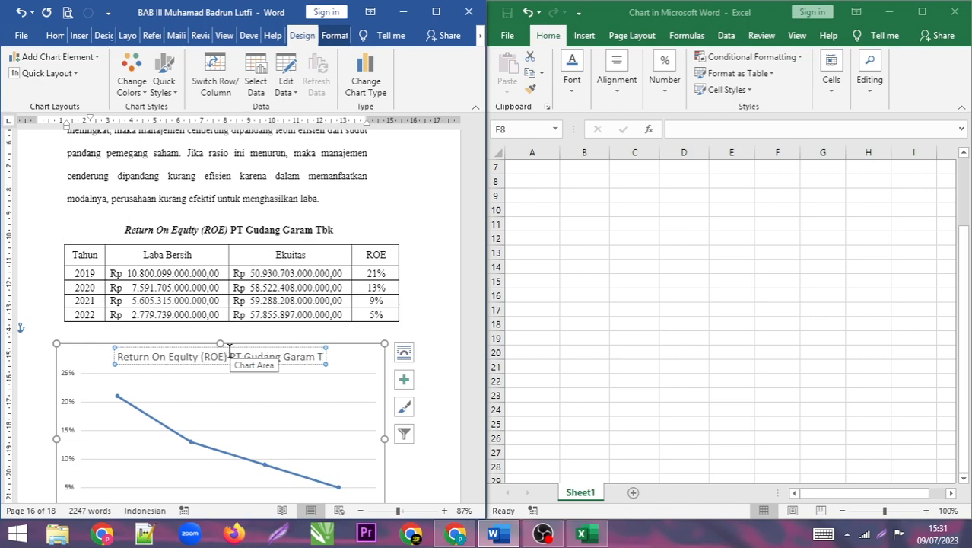
{"action": "type", "text": "bk"}
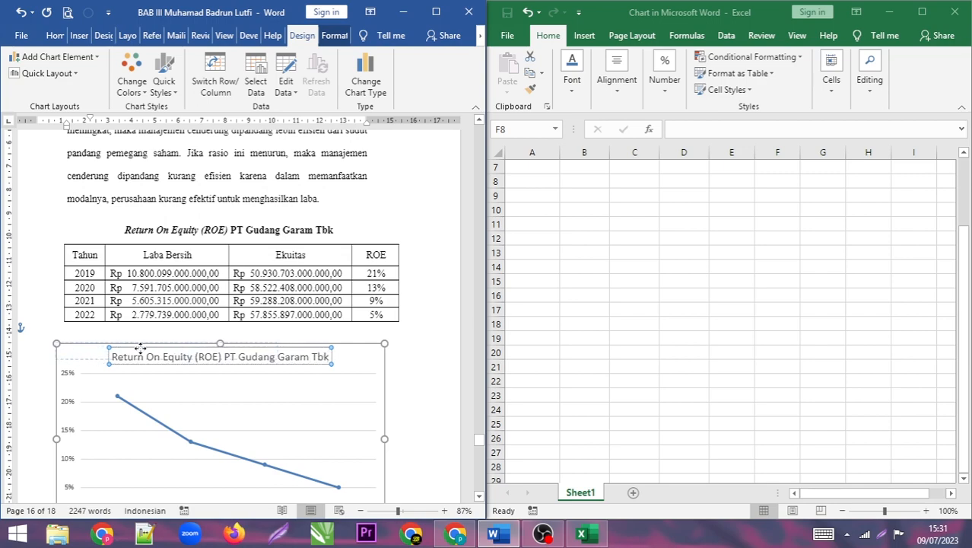
{"action": "left_click_drag", "start_coordinate": [325, 356], "coordinate": [180, 356]}
{"action": "key", "text": "ctrl+z"}
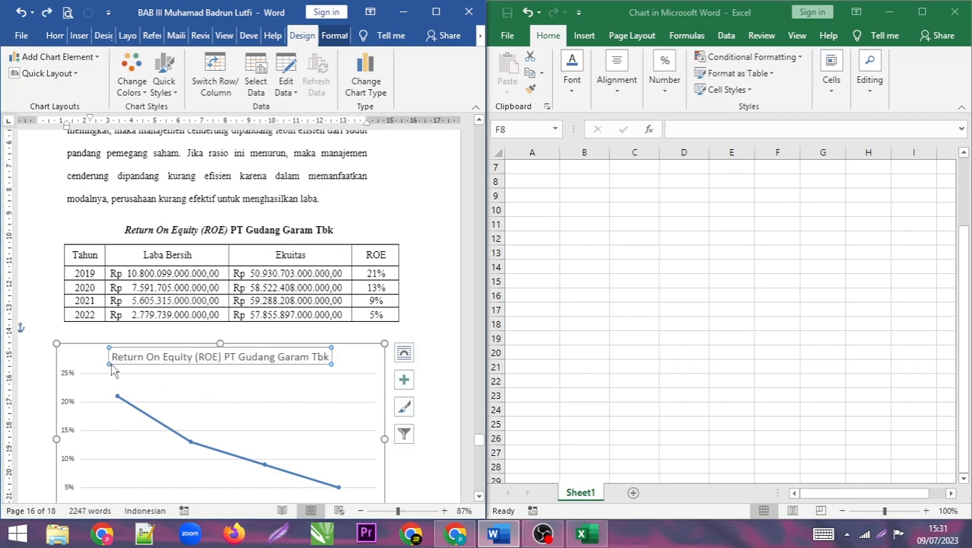
{"action": "left_click_drag", "start_coordinate": [155, 357], "coordinate": [209, 357]}
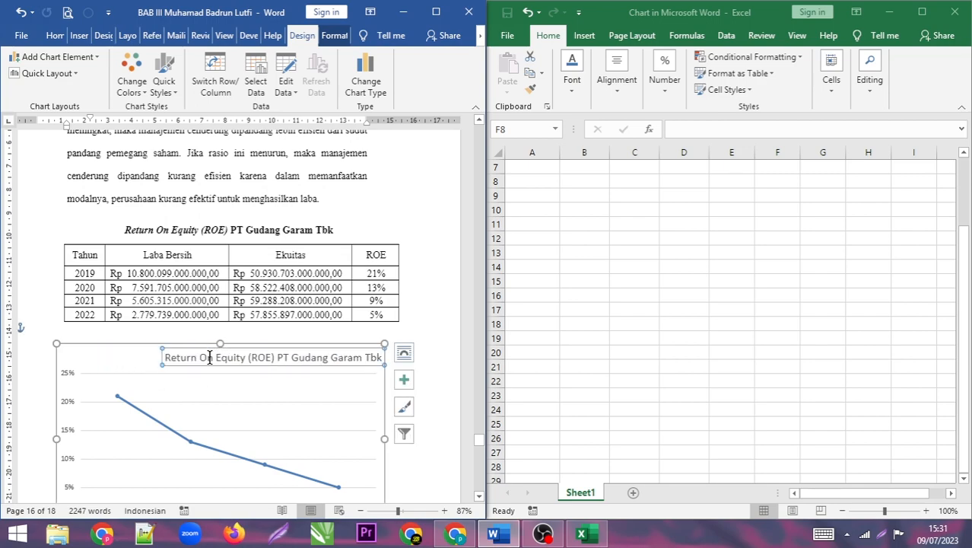
{"action": "key", "text": "ctrl+z"}
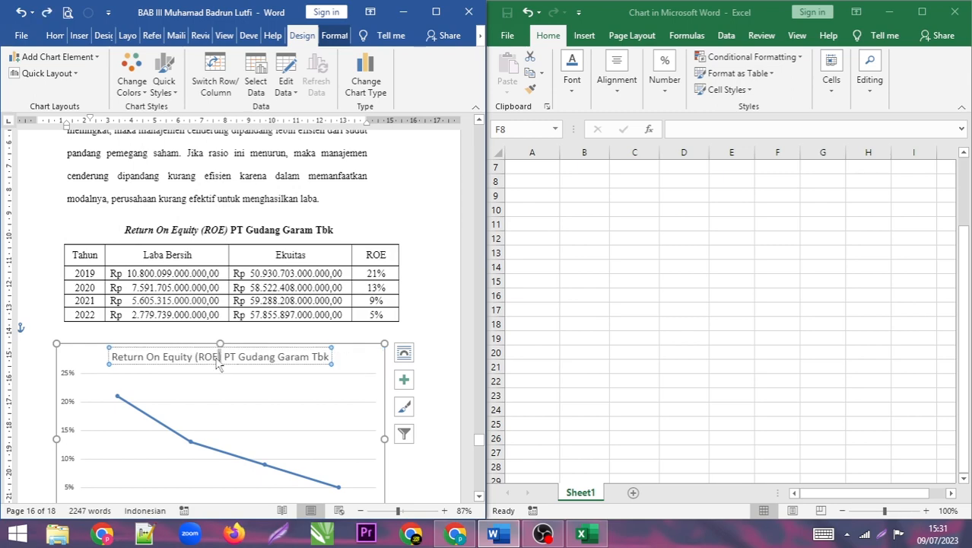
- Maximize the Word window and format the whole chart title in Times New Roman at size 12
{"action": "double_click", "coordinate": [207, 357]}
{"action": "left_click", "coordinate": [144, 356]}
{"action": "left_click_drag", "start_coordinate": [114, 356], "coordinate": [331, 361]}
{"action": "left_click", "coordinate": [436, 11]}
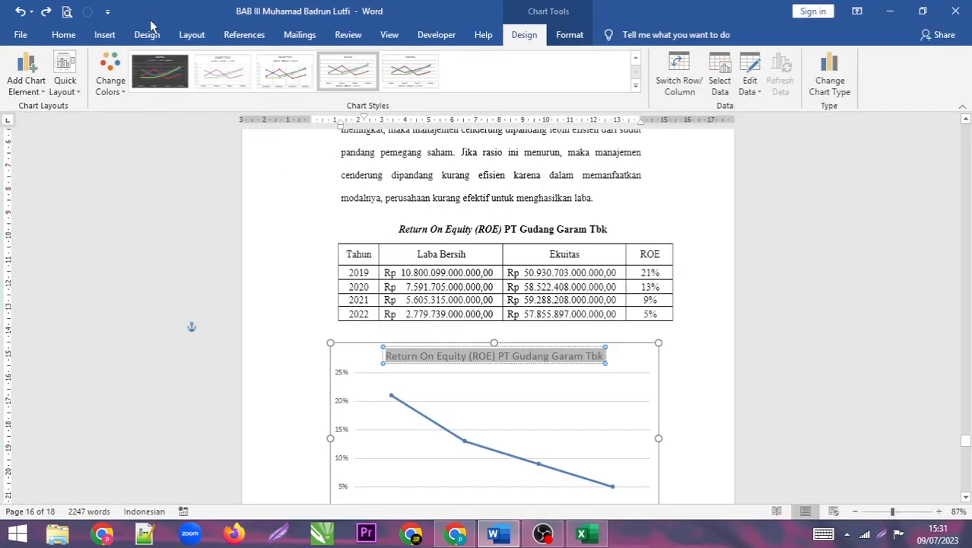
{"action": "left_click", "coordinate": [64, 39]}
{"action": "left_click", "coordinate": [215, 63]}
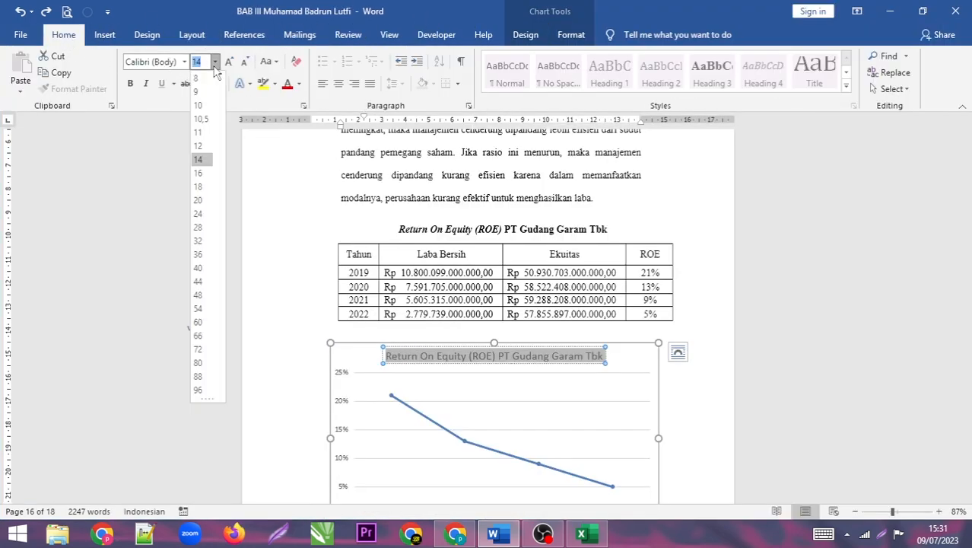
{"action": "left_click", "coordinate": [200, 146]}
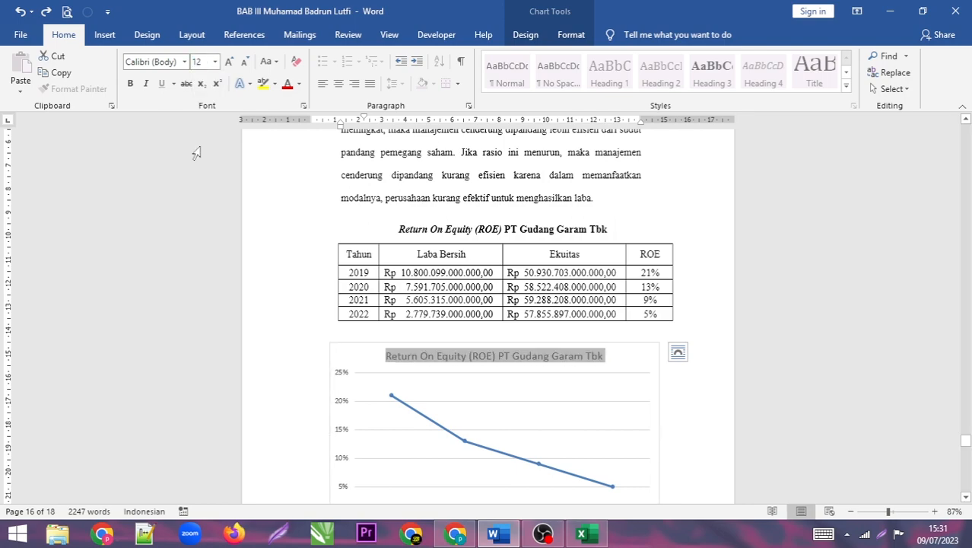
{"action": "left_click", "coordinate": [184, 62]}
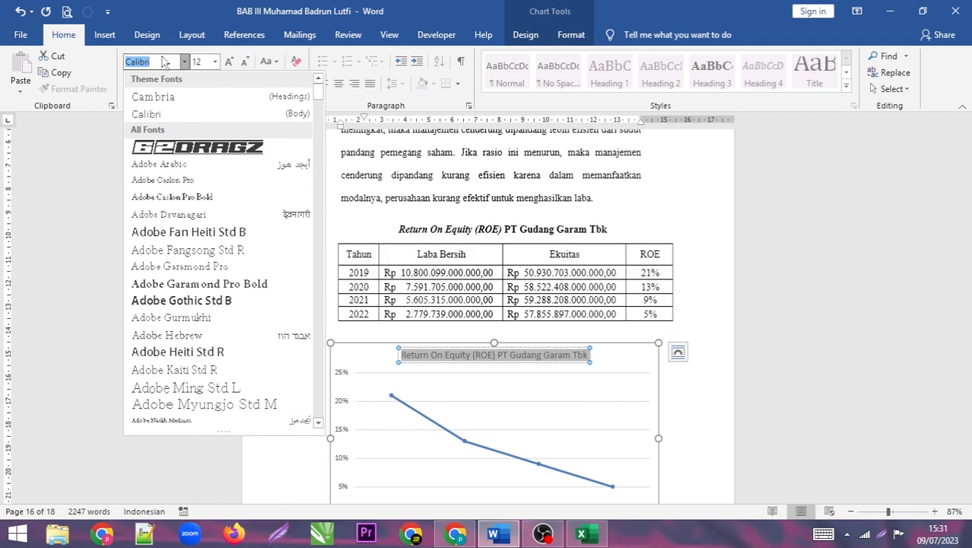
{"action": "type", "text": "Times New Ro"}
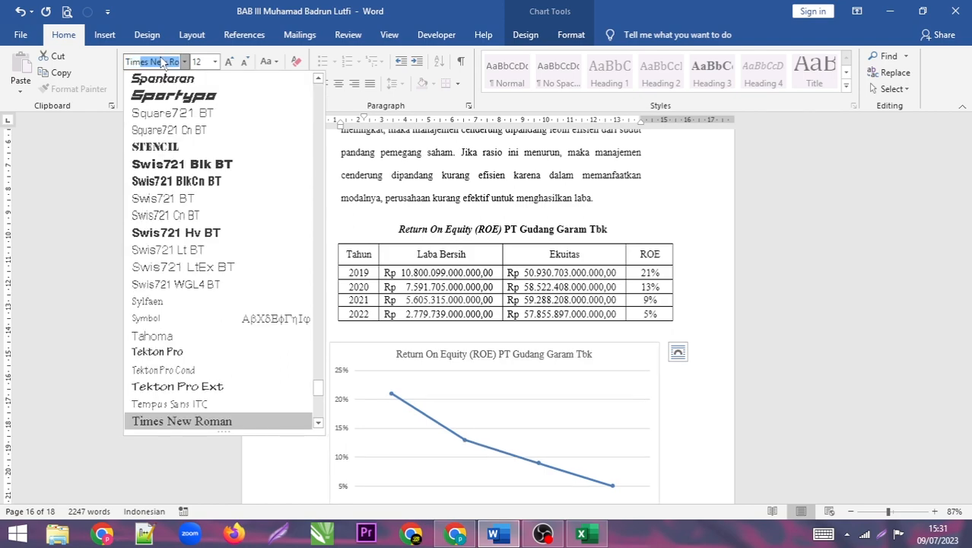
{"action": "key", "text": "Return"}
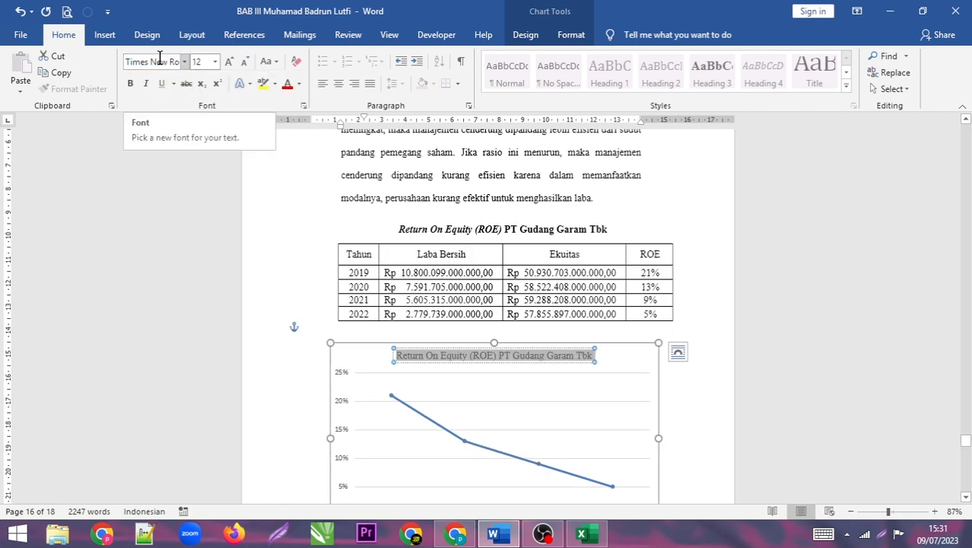
- Make the chart title bold without italics and set its font colour to automatic black
{"action": "left_click", "coordinate": [130, 84]}
{"action": "left_click", "coordinate": [148, 86]}
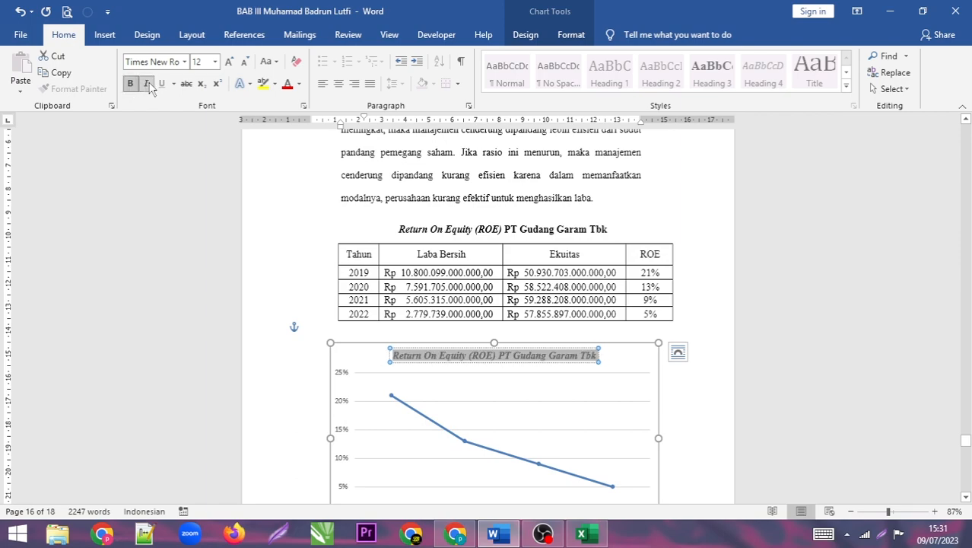
{"action": "left_click", "coordinate": [150, 85]}
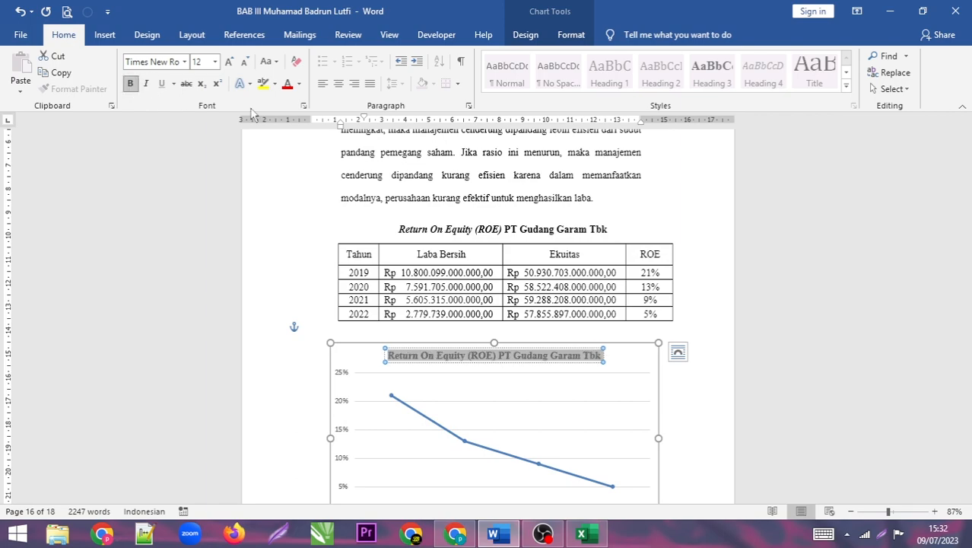
{"action": "left_click", "coordinate": [298, 84]}
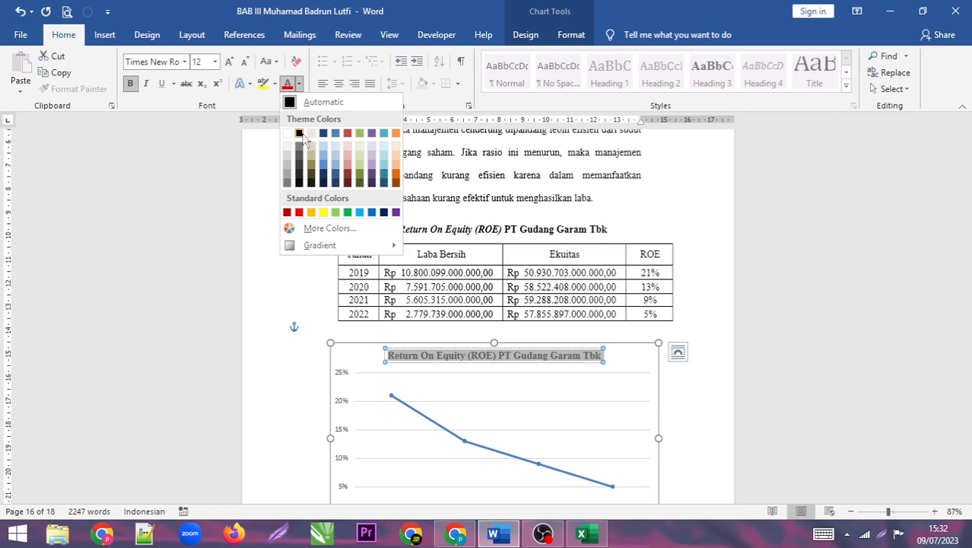
{"action": "left_click", "coordinate": [324, 101]}
{"action": "left_click", "coordinate": [603, 379]}
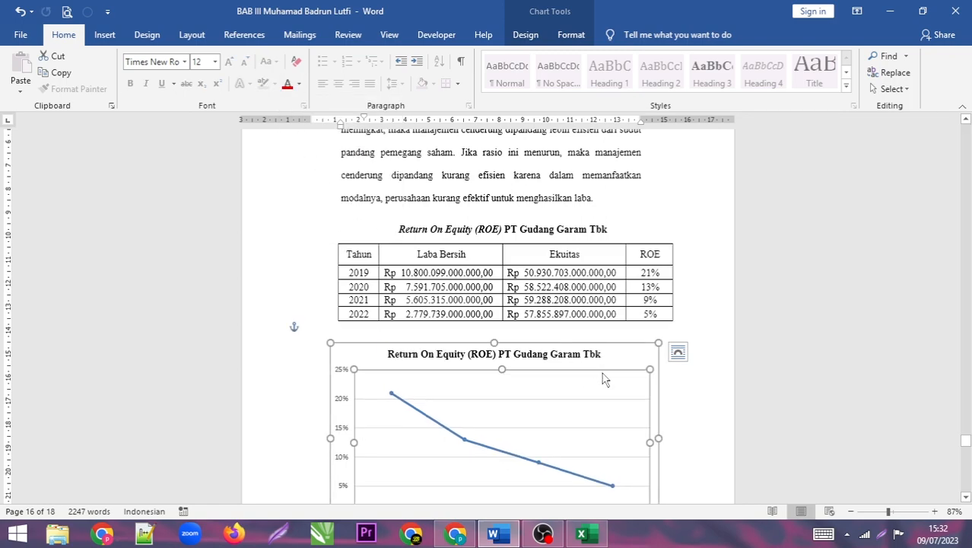
- Close the chart's Excel data window and maximize the Word document again
{"action": "scroll", "coordinate": [678, 221], "scroll_direction": "down", "scroll_amount": 2}
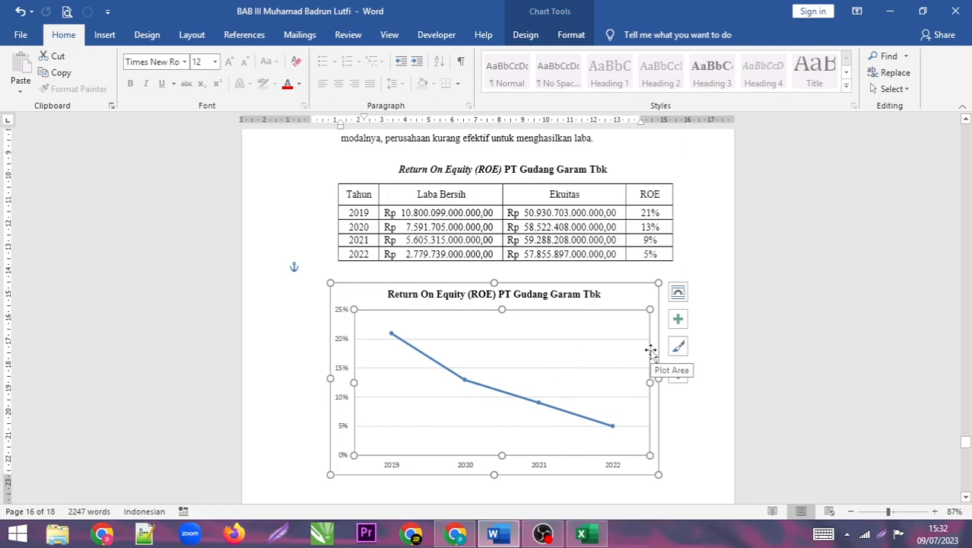
{"action": "key", "text": "super+Left"}
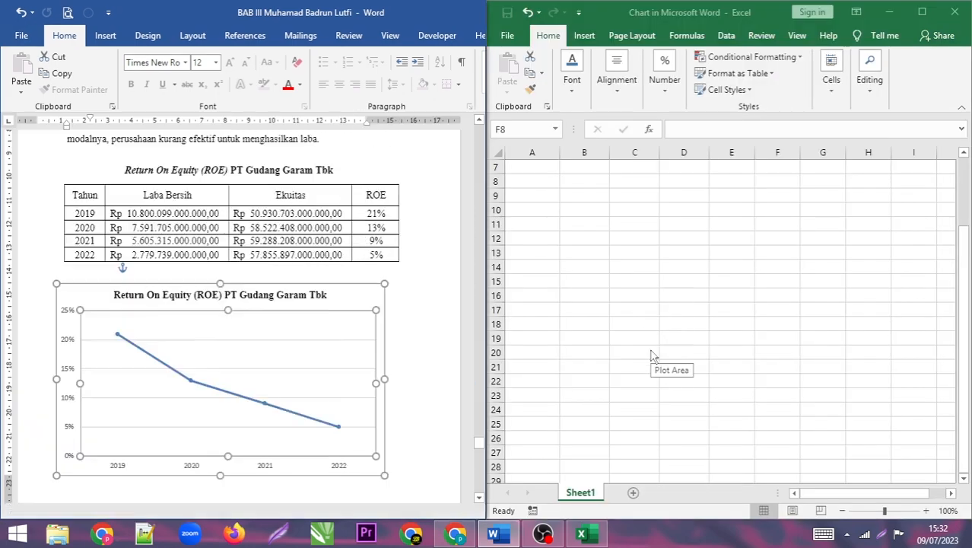
{"action": "left_click", "coordinate": [780, 257]}
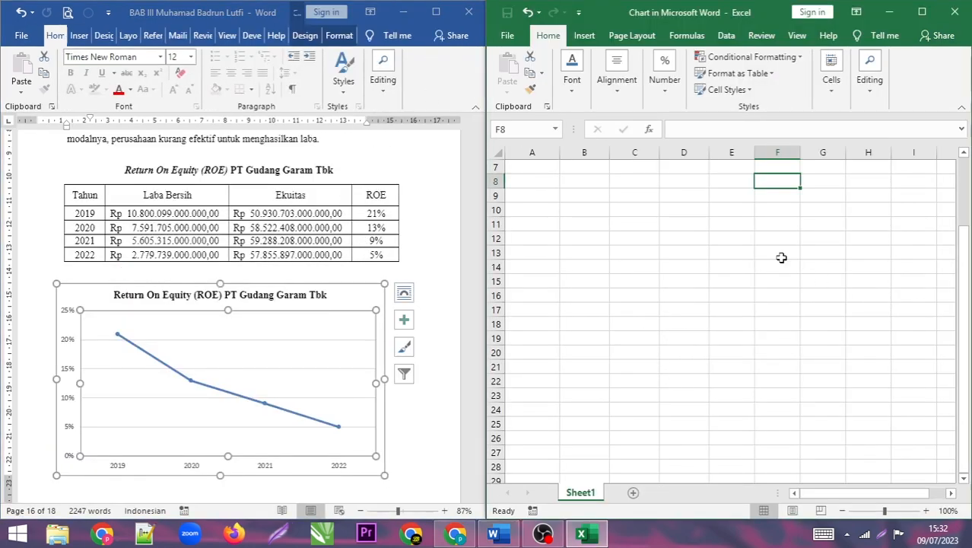
{"action": "left_click", "coordinate": [957, 16]}
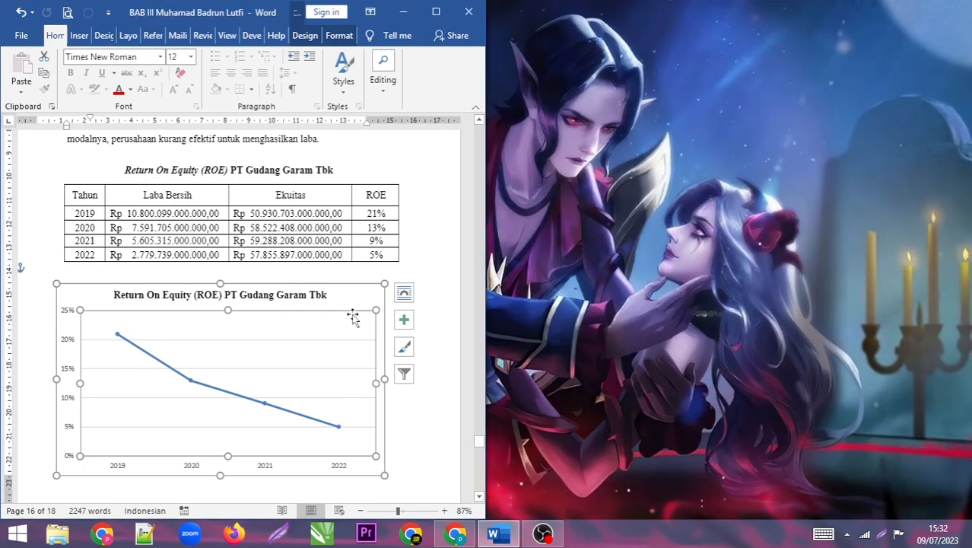
{"action": "left_click", "coordinate": [444, 13]}
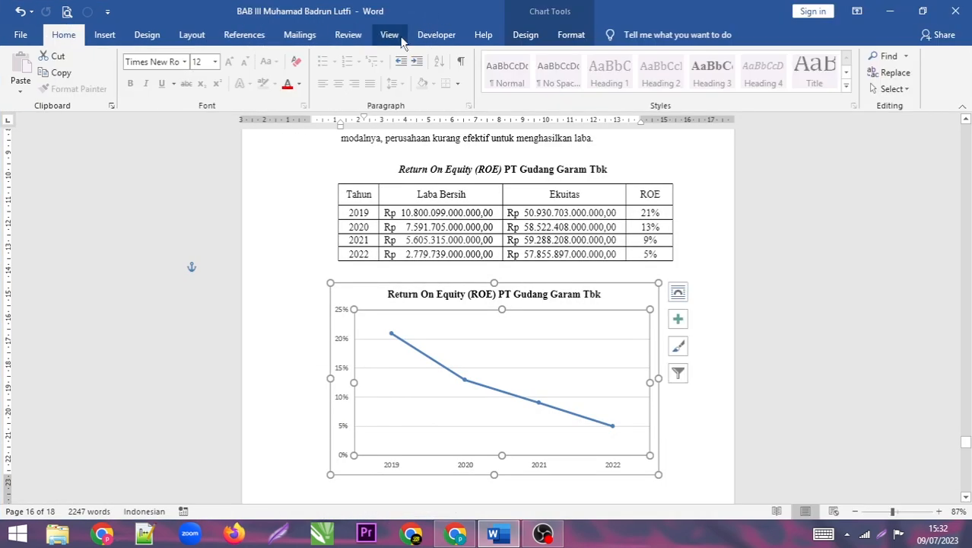
{"action": "left_click", "coordinate": [262, 305]}
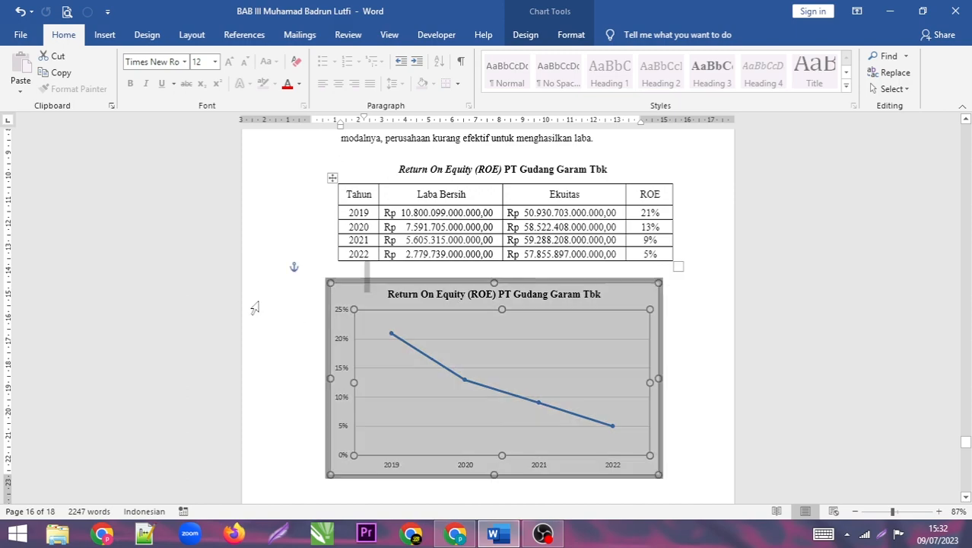
{"action": "left_click", "coordinate": [476, 354]}
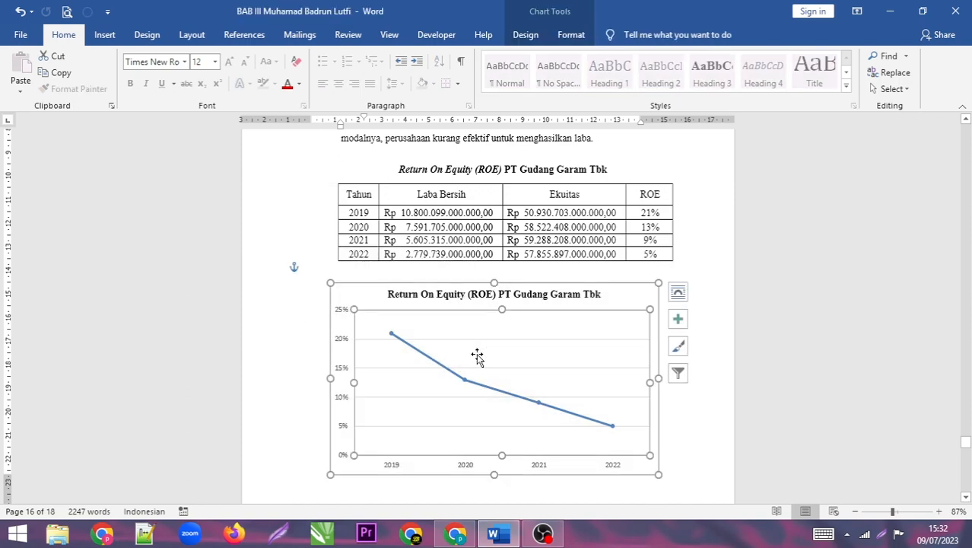
{"action": "left_click", "coordinate": [525, 34]}
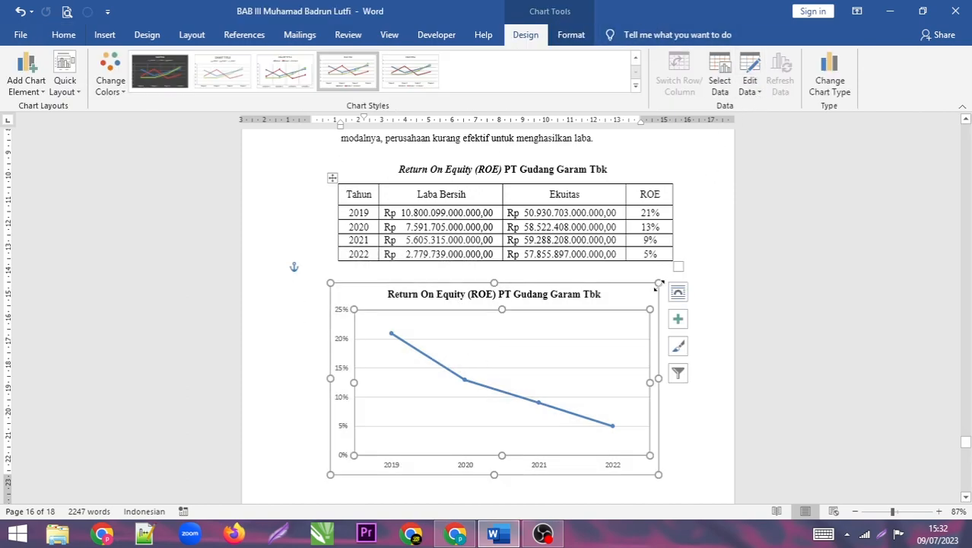
{"action": "left_click", "coordinate": [722, 268]}
{"action": "scroll", "coordinate": [591, 391], "scroll_direction": "down", "scroll_amount": 1}
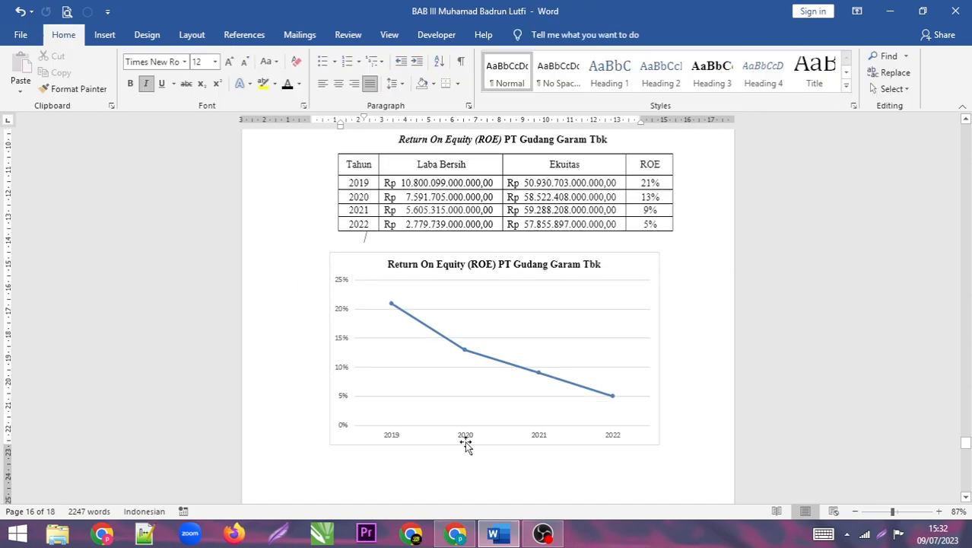
{"action": "scroll", "coordinate": [538, 387], "scroll_direction": "down", "scroll_amount": 2}
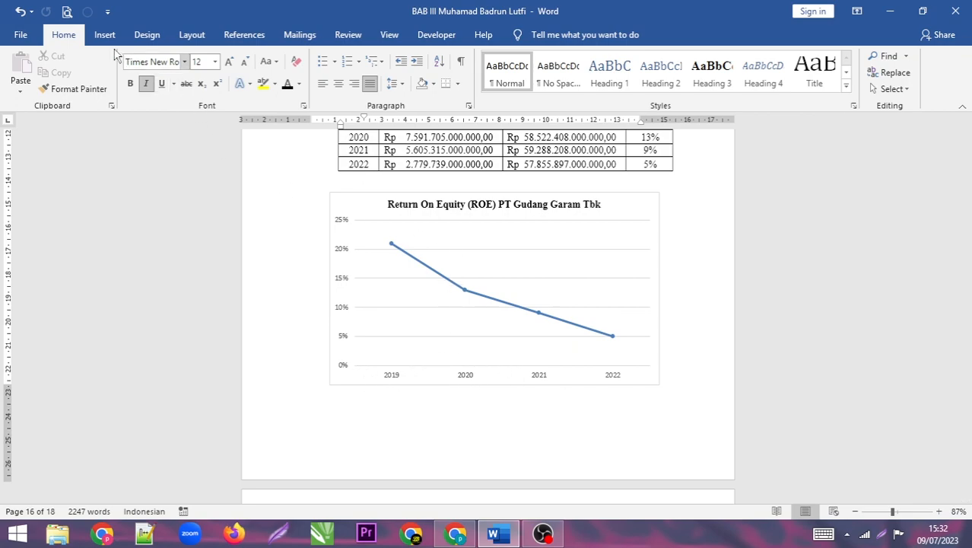
- Add a primary vertical and a primary horizontal axis title to the Return On Equity line chart
{"action": "left_click", "coordinate": [501, 351]}
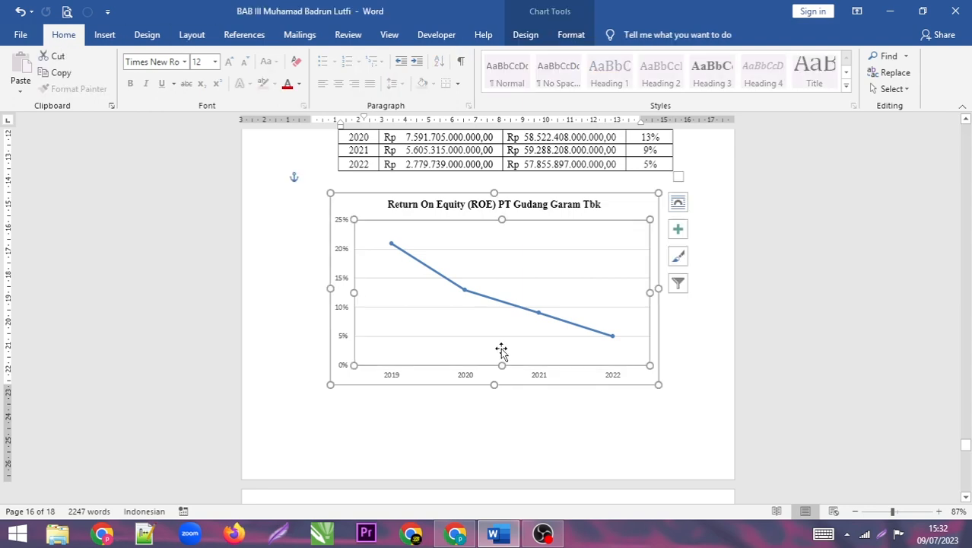
{"action": "left_click", "coordinate": [523, 36]}
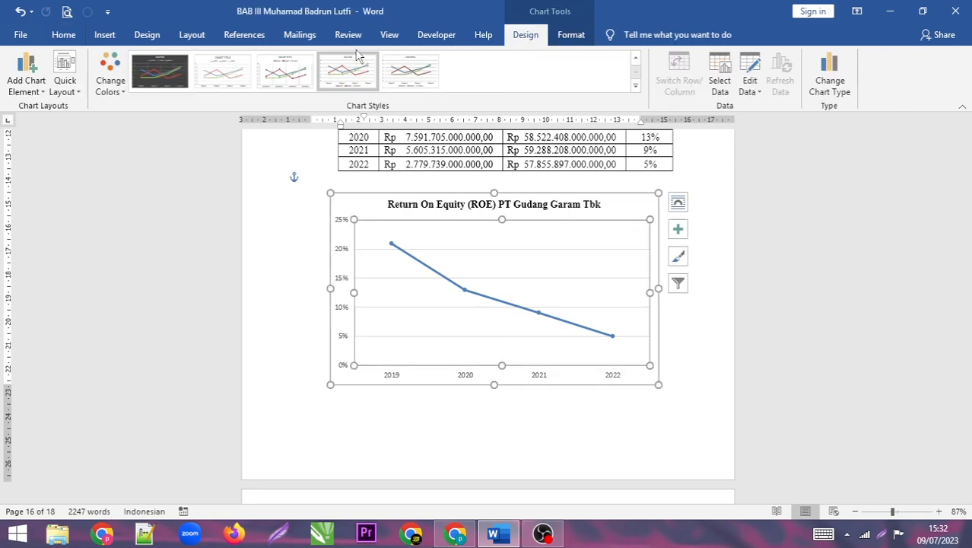
{"action": "left_click", "coordinate": [40, 98]}
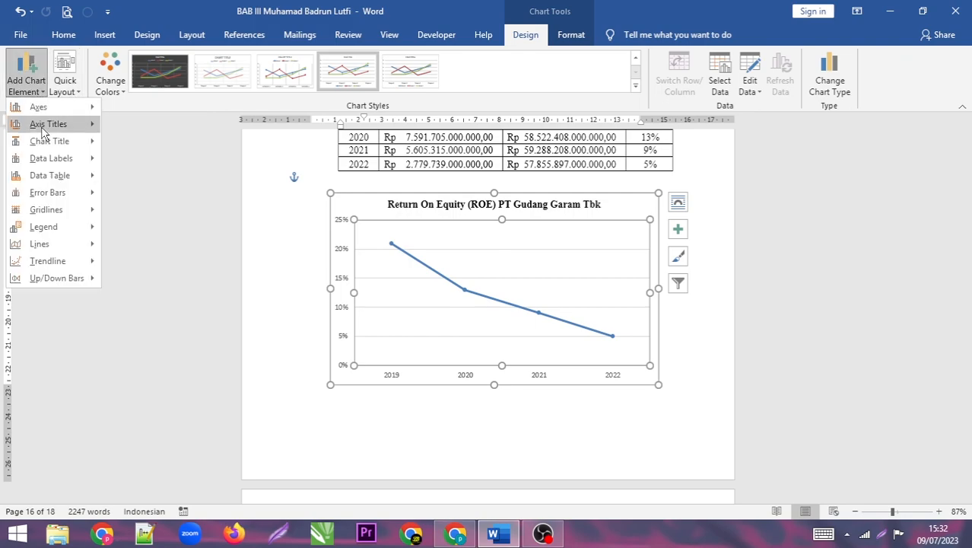
{"action": "mouse_move", "coordinate": [47, 125]}
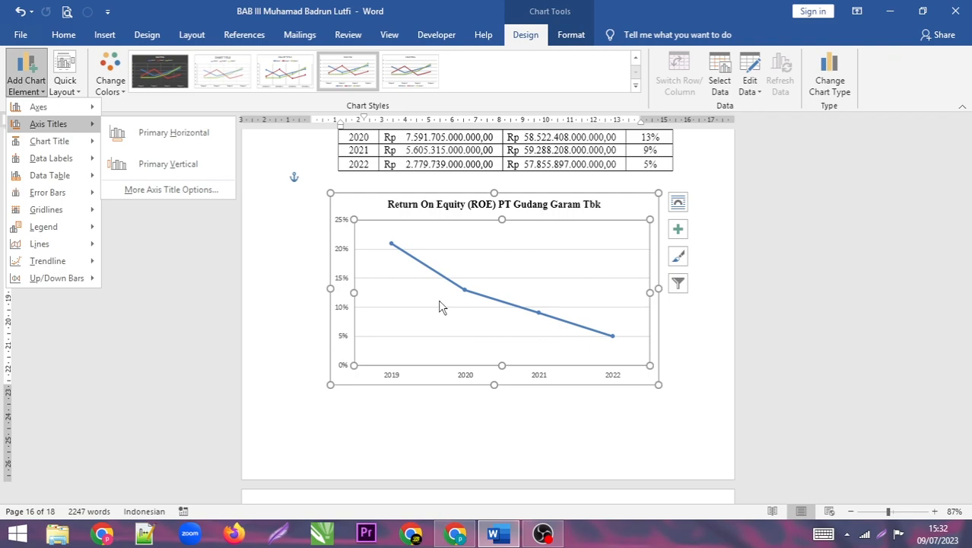
{"action": "left_click", "coordinate": [191, 176]}
{"action": "left_click", "coordinate": [76, 92]}
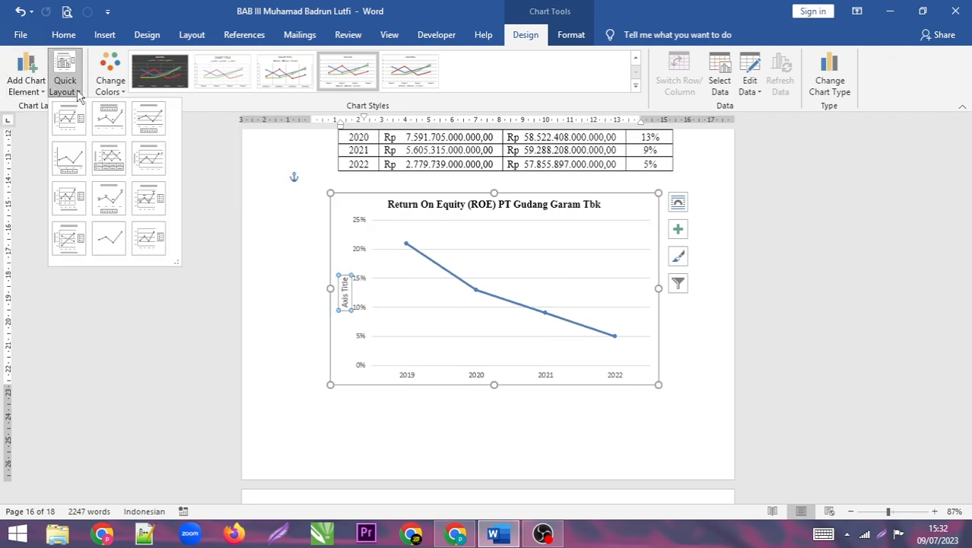
{"action": "left_click", "coordinate": [32, 90]}
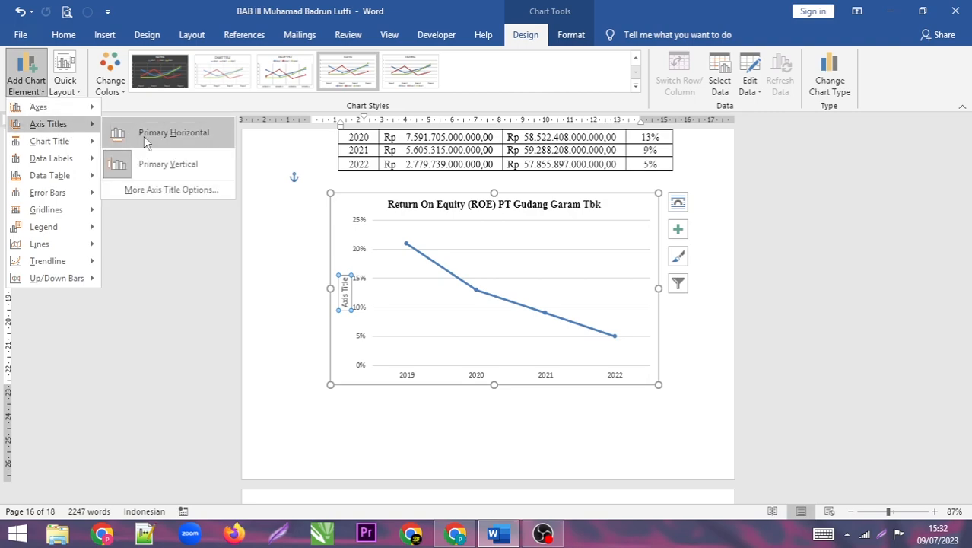
{"action": "left_click", "coordinate": [166, 134]}
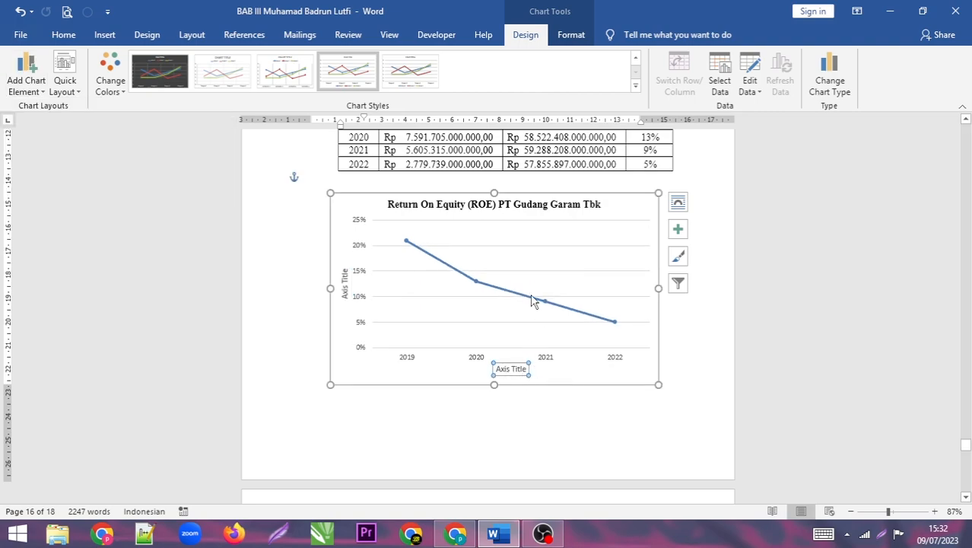
- Replace the placeholder text of the chart's horizontal axis title with "Tahun"
{"action": "double_click", "coordinate": [504, 371]}
{"action": "double_click", "coordinate": [520, 369]}
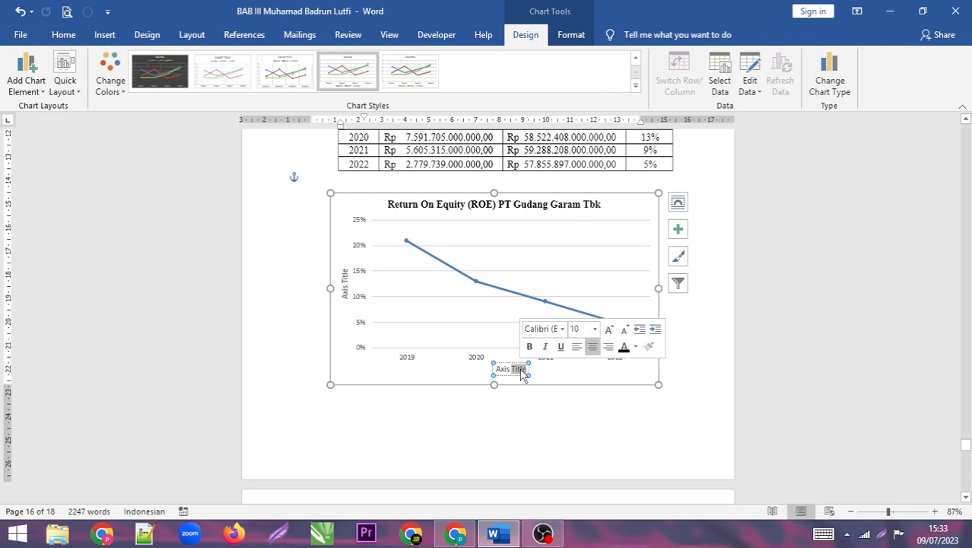
{"action": "key", "text": "BackSpace"}
{"action": "key", "text": "BackSpace"}
{"action": "key", "text": "BackSpace"}
{"action": "key", "text": "BackSpace"}
{"action": "key", "text": "BackSpace"}
{"action": "key", "text": "BackSpace"}
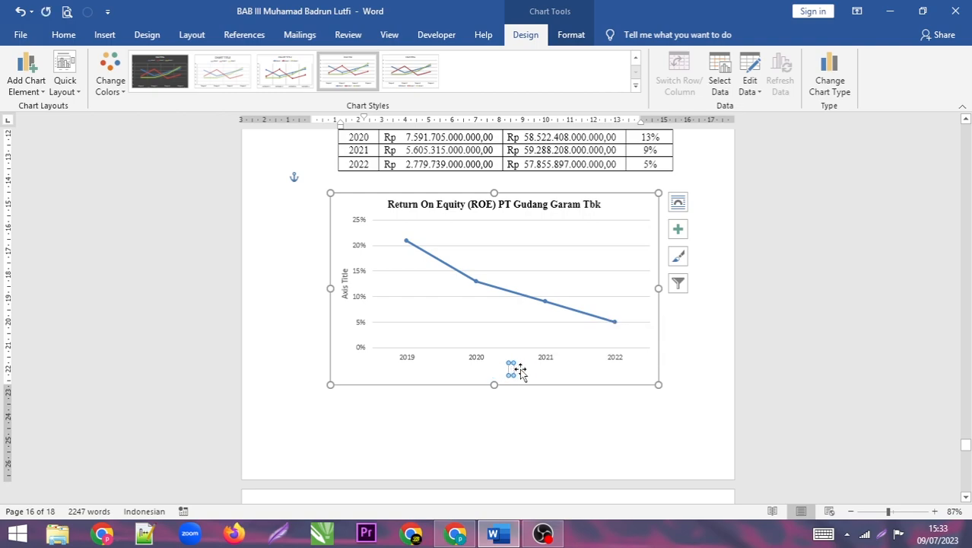
{"action": "type", "text": "Tahun"}
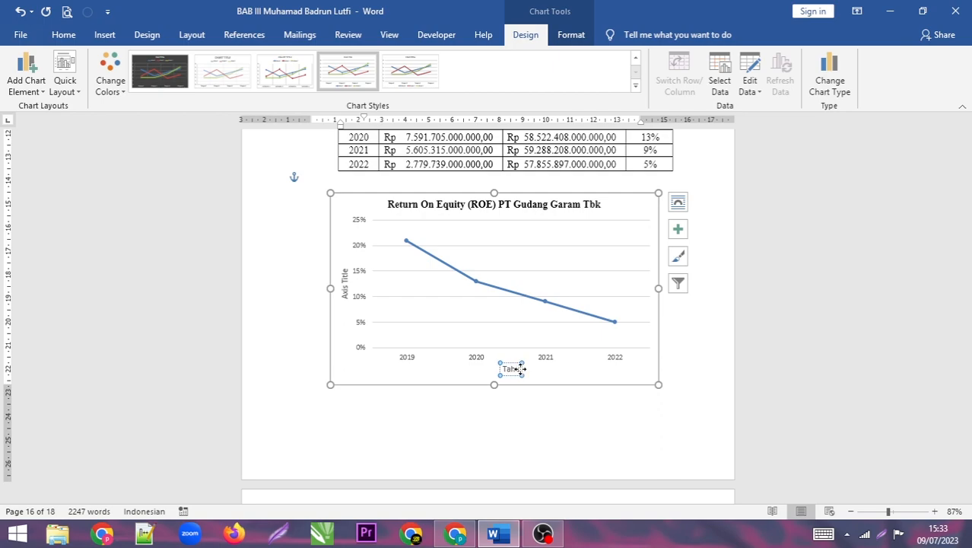
{"action": "left_click", "coordinate": [404, 297]}
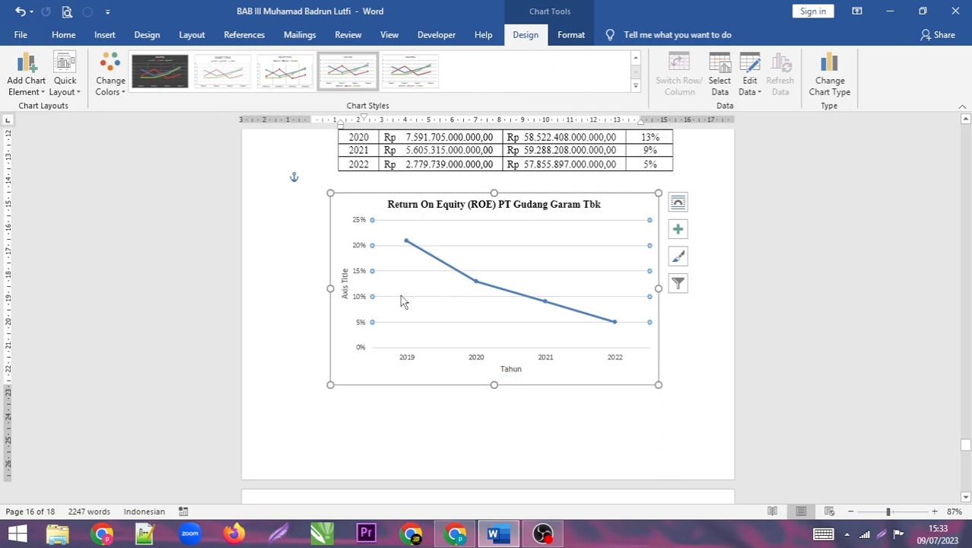
- Delete the vertical axis title from the chart and deselect the chart
{"action": "left_click", "coordinate": [344, 283]}
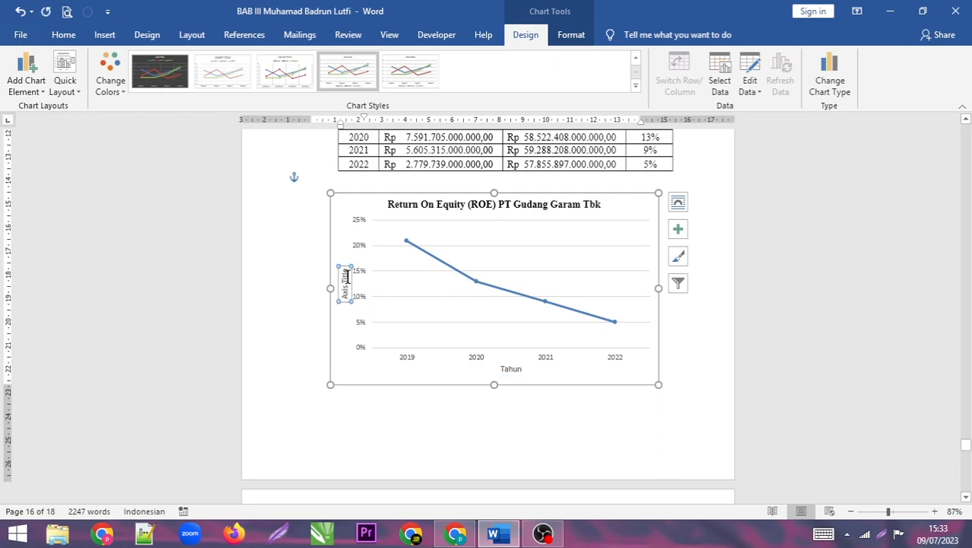
{"action": "right_click", "coordinate": [345, 266]}
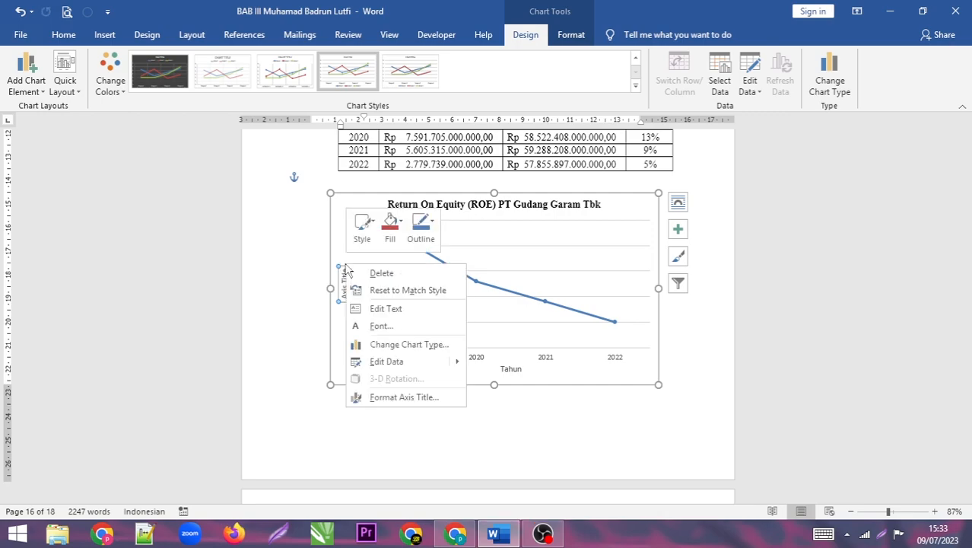
{"action": "left_click", "coordinate": [382, 272]}
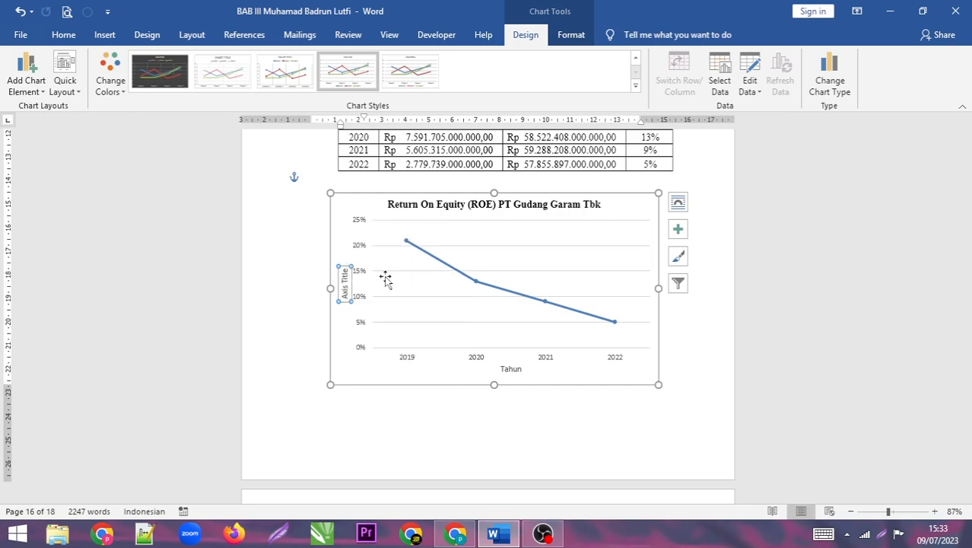
{"action": "left_click", "coordinate": [702, 346]}
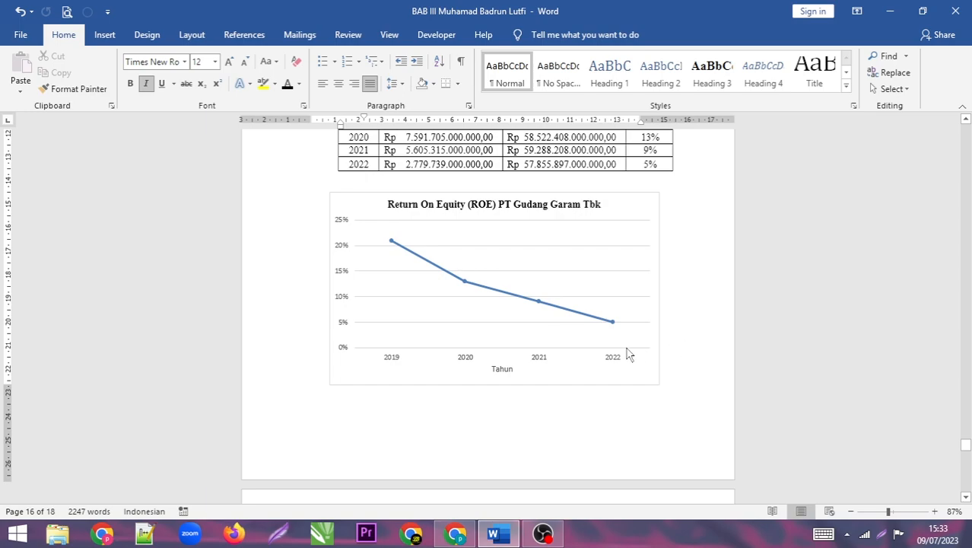
{"action": "scroll", "coordinate": [686, 312], "scroll_direction": "up", "scroll_amount": 2}
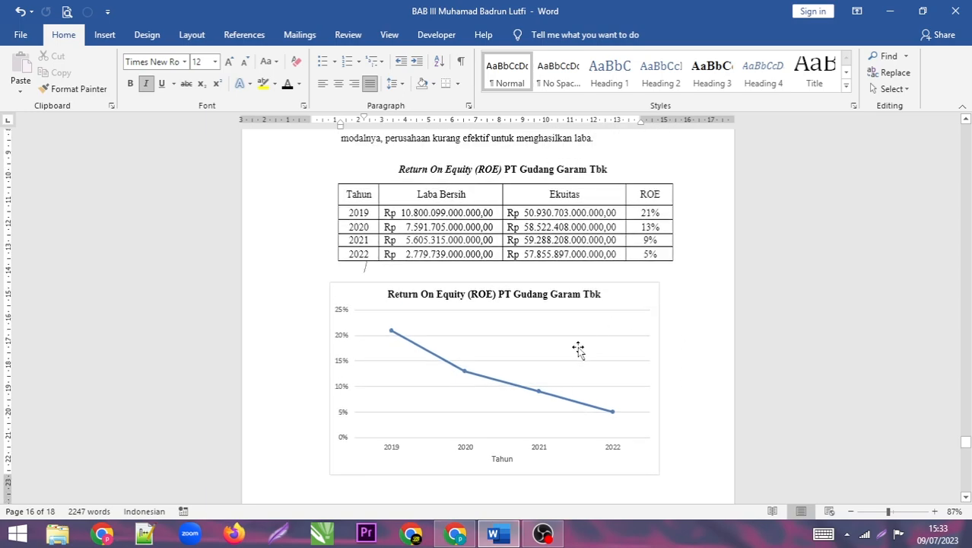
{"action": "left_click", "coordinate": [622, 327]}
{"action": "left_click", "coordinate": [529, 38]}
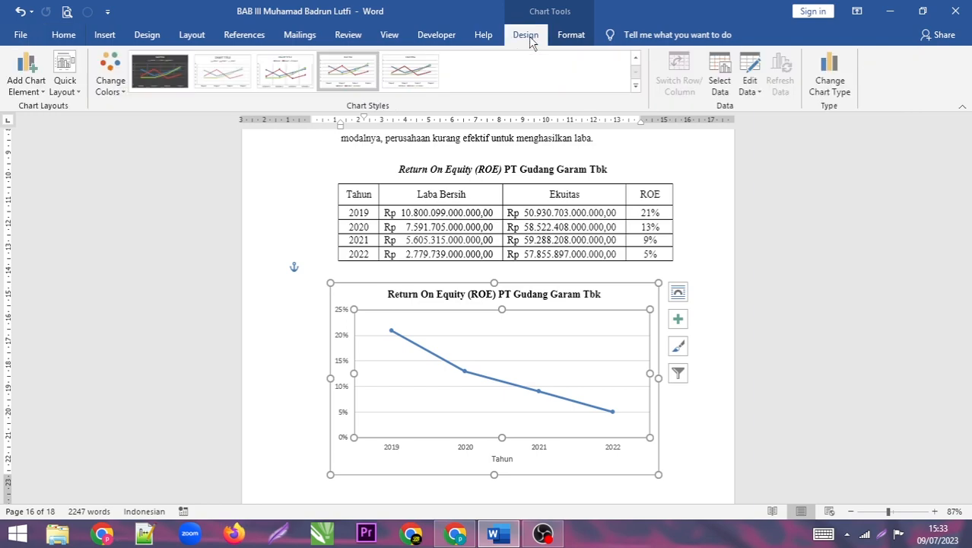
{"action": "left_click", "coordinate": [571, 35]}
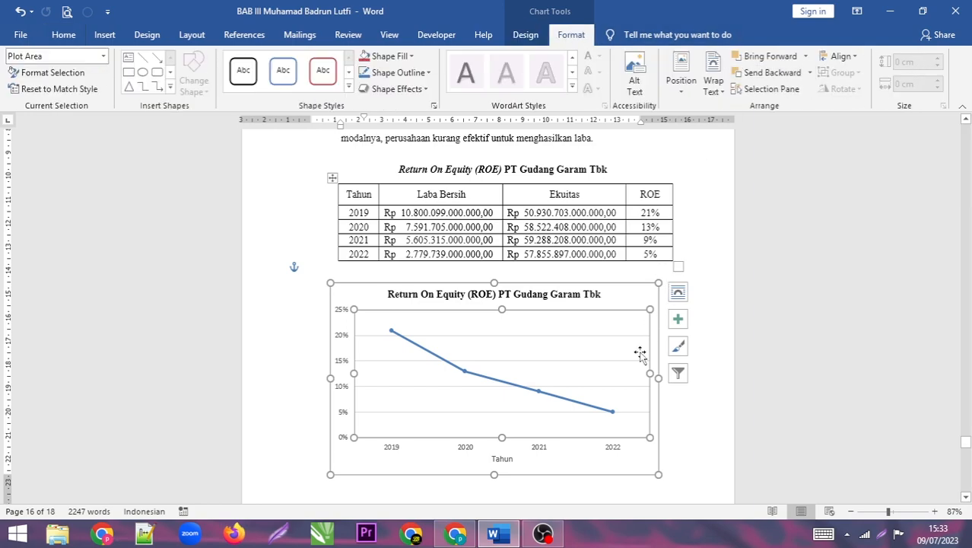
{"action": "left_click", "coordinate": [343, 339]}
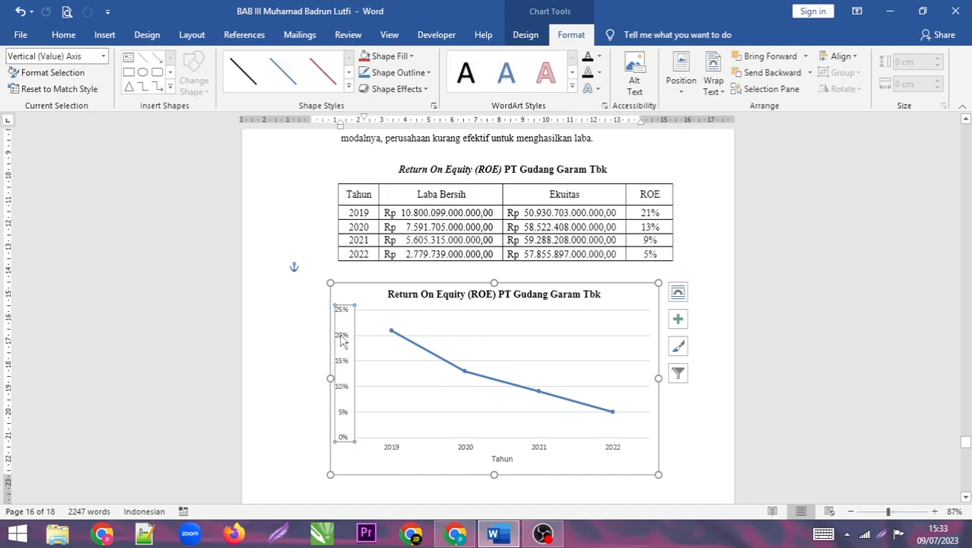
- Try the No line option on the chart's major gridlines, and set them back to Automatic
{"action": "double_click", "coordinate": [498, 336]}
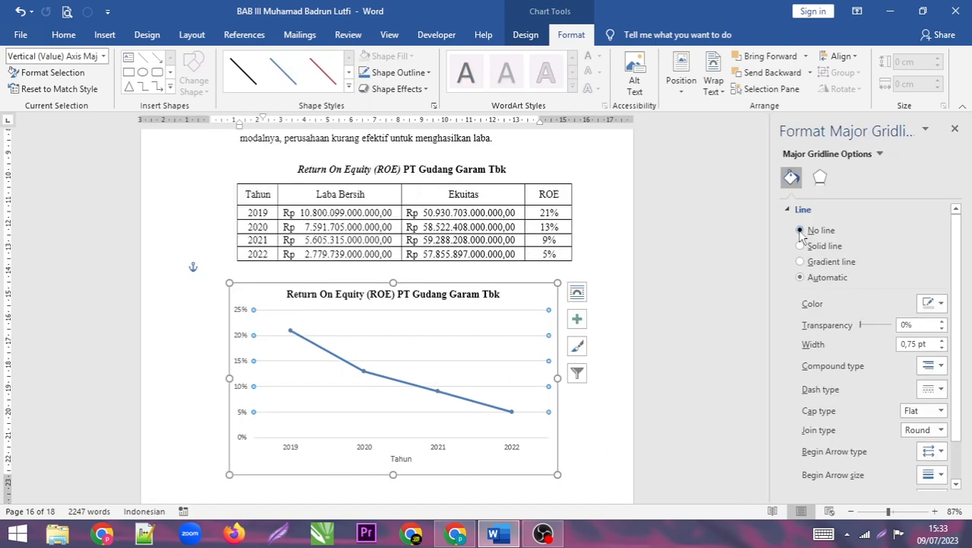
{"action": "left_click", "coordinate": [800, 277]}
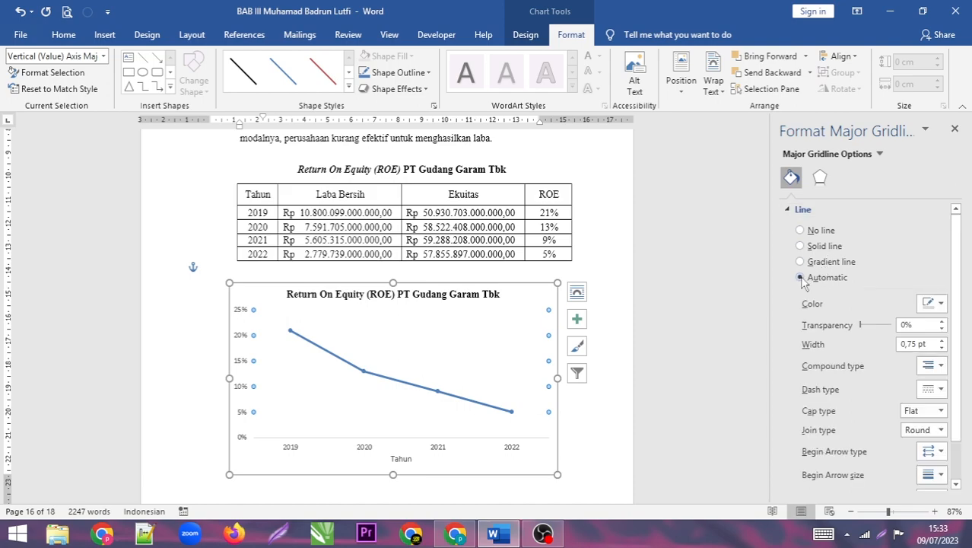
{"action": "left_click", "coordinate": [596, 240]}
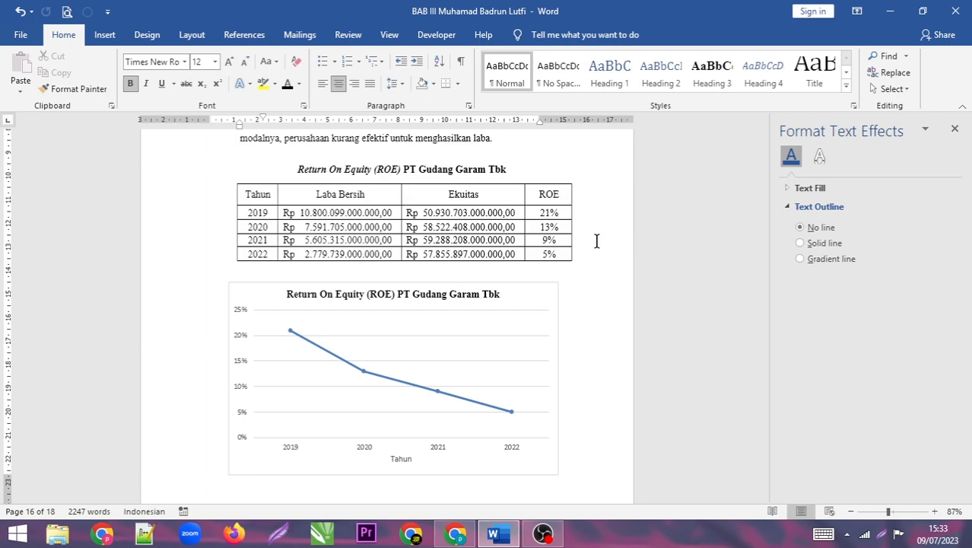
{"action": "scroll", "coordinate": [596, 241], "scroll_direction": "down", "scroll_amount": 1}
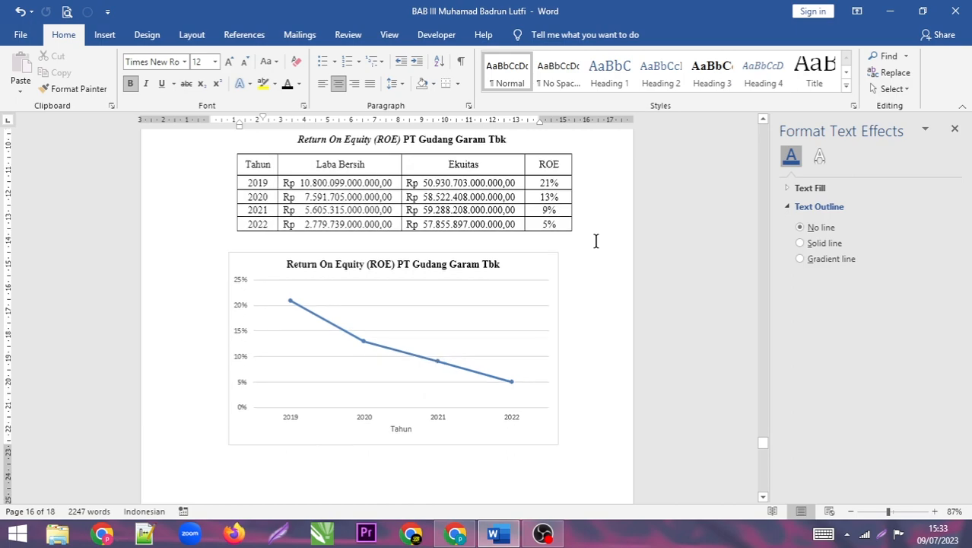
{"action": "left_click", "coordinate": [412, 321]}
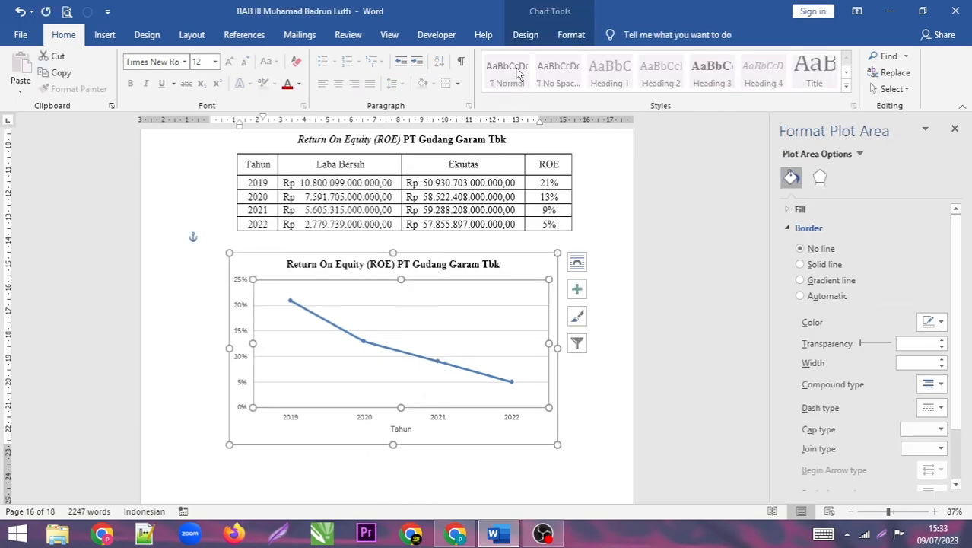
{"action": "left_click", "coordinate": [525, 34]}
{"action": "left_click", "coordinate": [571, 34]}
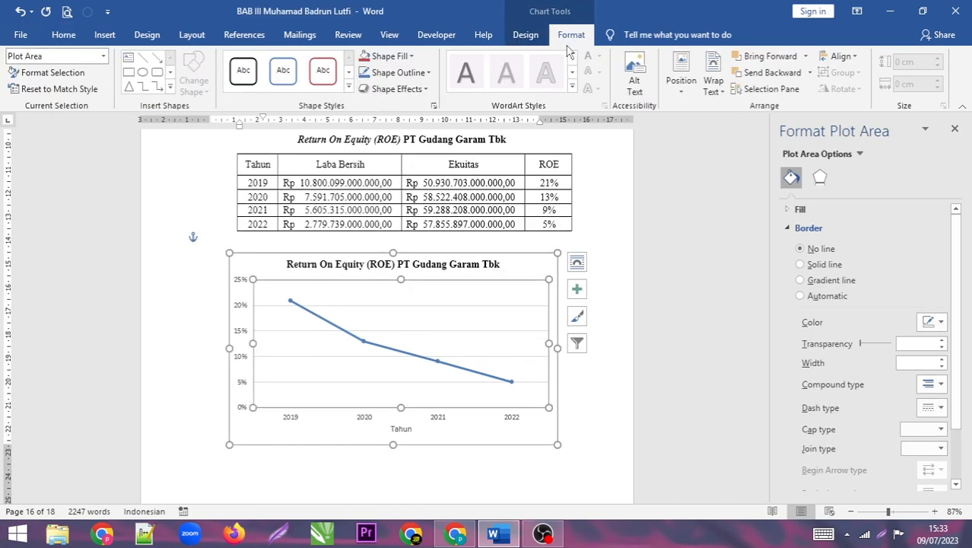
{"action": "left_click", "coordinate": [625, 210]}
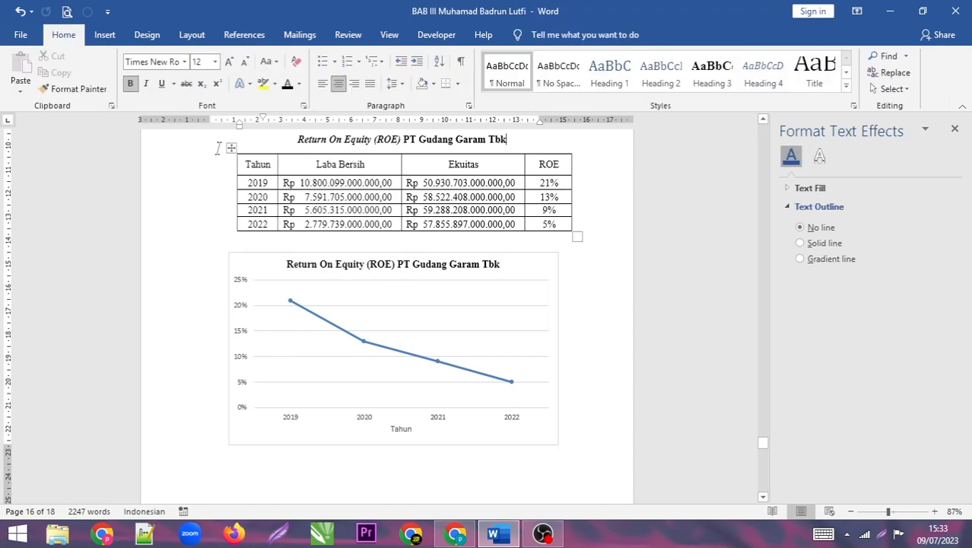